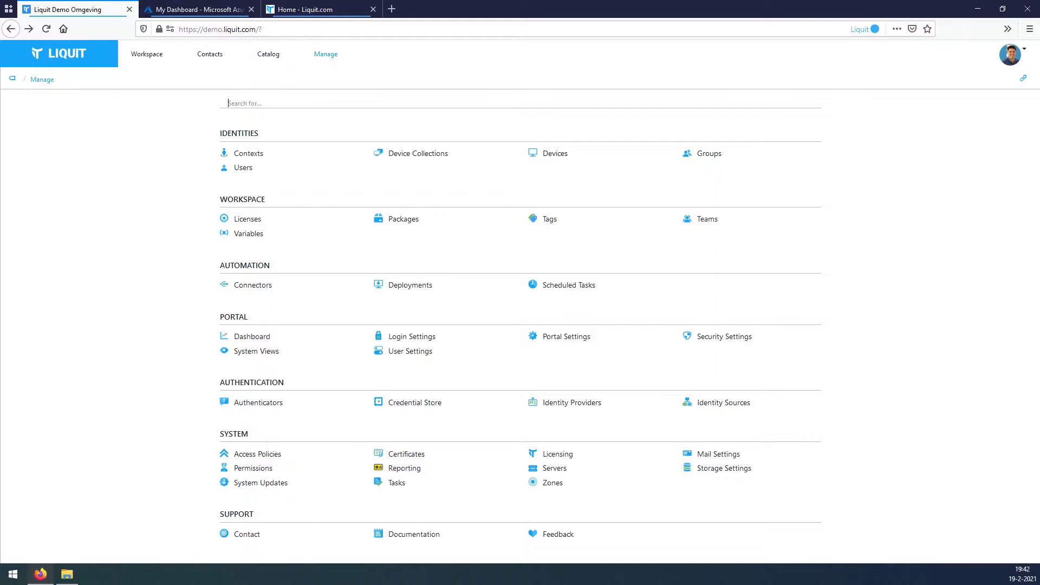
Define a Role access policy named wksimport granting only Register device, reaching its Summary.
{"action": "left_click", "coordinate": [257, 454]}
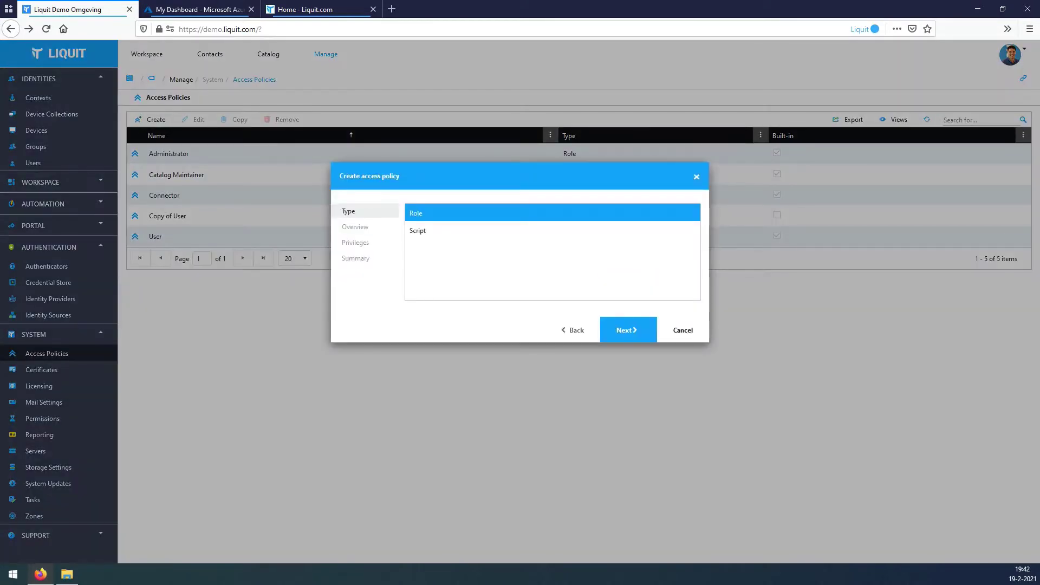
{"action": "key", "text": "Return"}
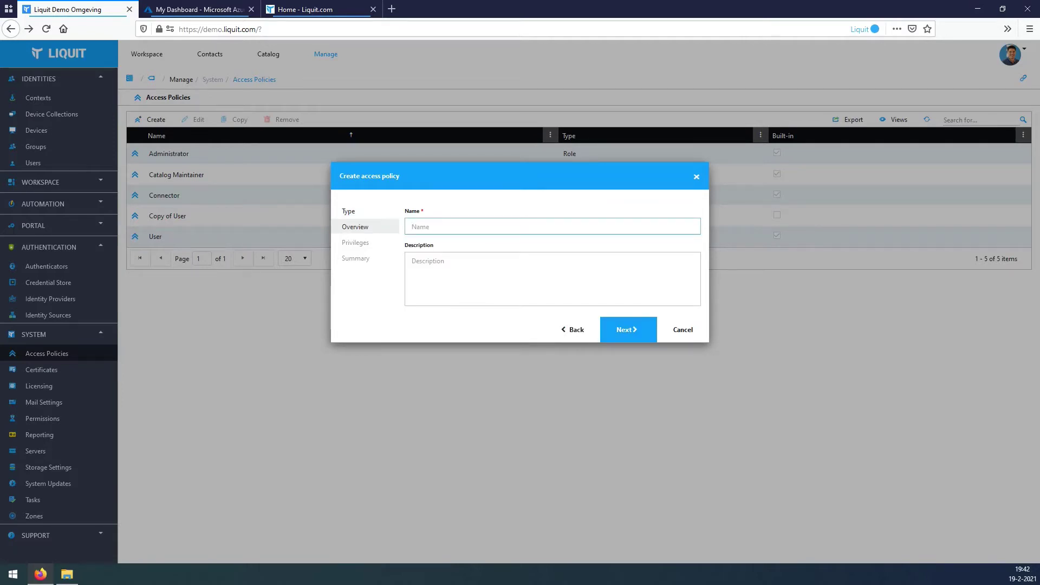
{"action": "type", "text": "wksimport"}
{"action": "key", "text": "Return"}
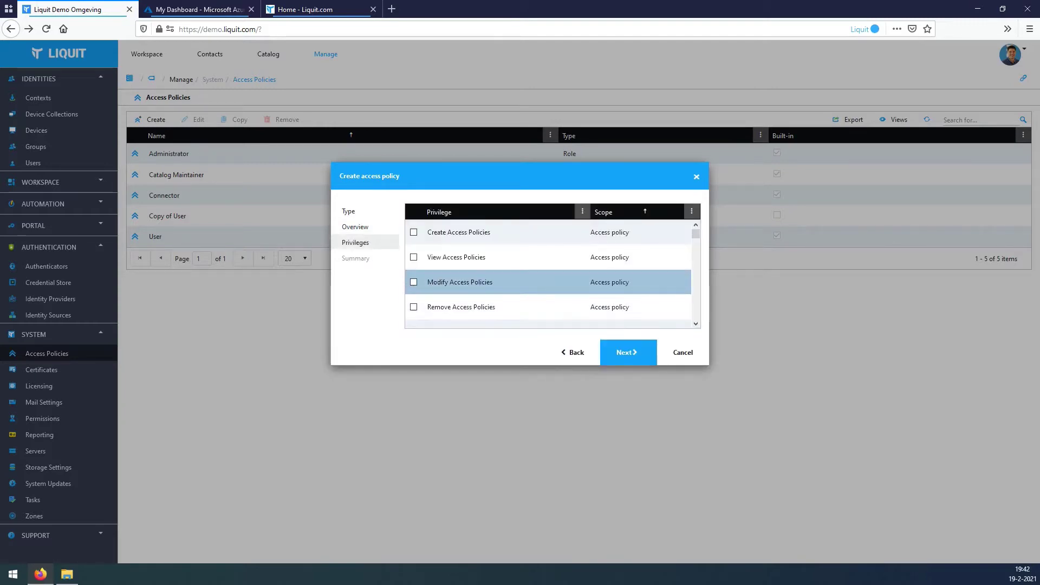
{"action": "scroll", "coordinate": [550, 271], "scroll_direction": "down", "scroll_amount": 2}
{"action": "scroll", "coordinate": [550, 259], "scroll_direction": "down", "scroll_amount": 8}
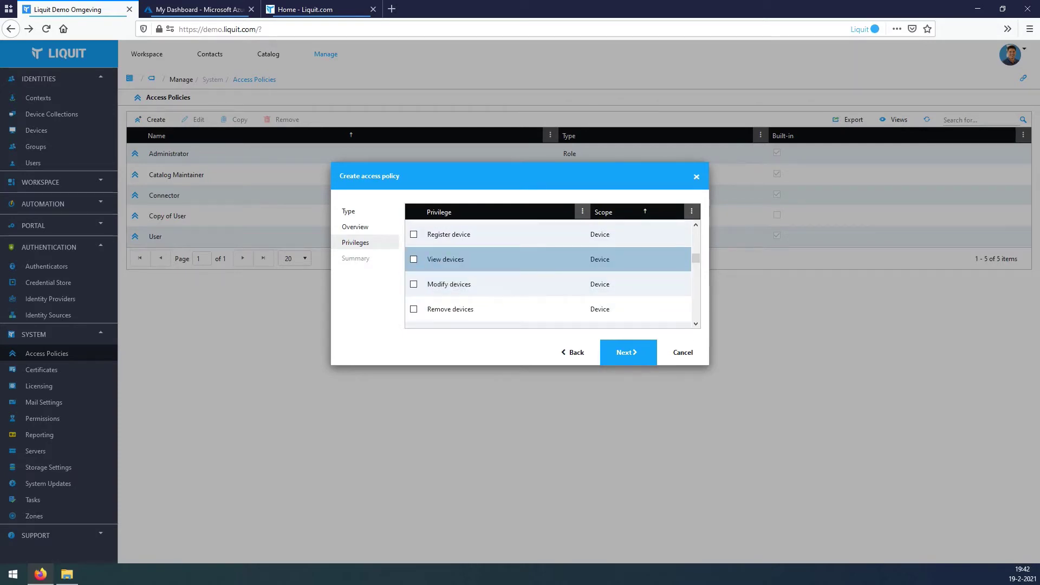
{"action": "left_click", "coordinate": [413, 234]}
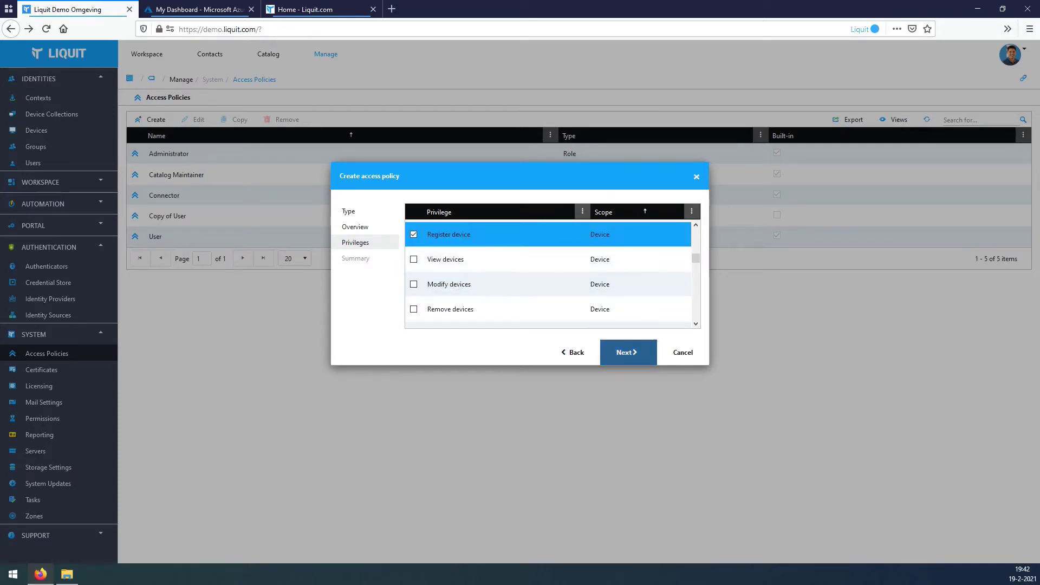
{"action": "left_click", "coordinate": [628, 352]}
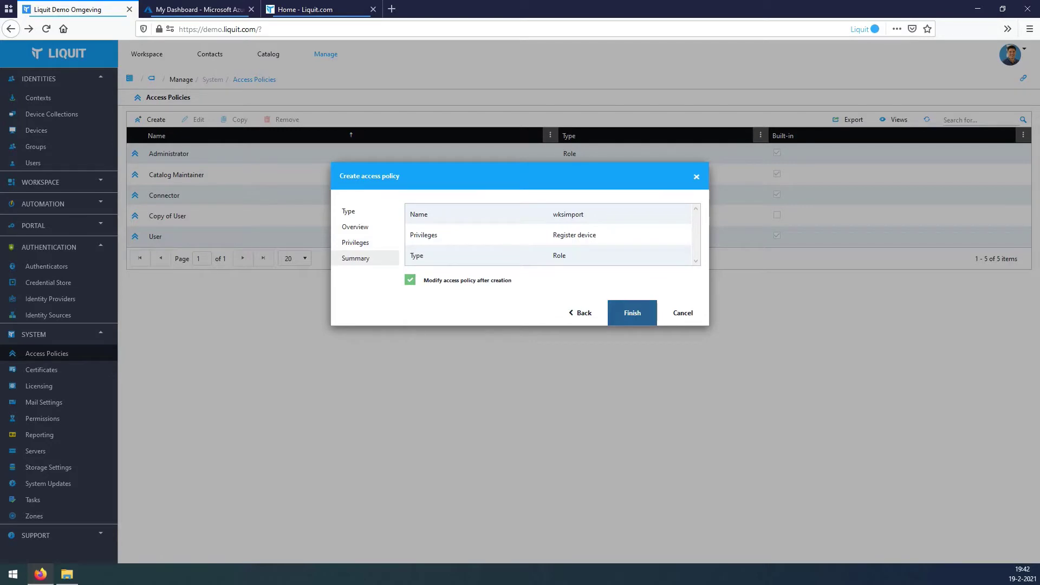
Finish the wksimport policy and start a new user with username wksimport and the account password.
{"action": "left_click", "coordinate": [632, 313]}
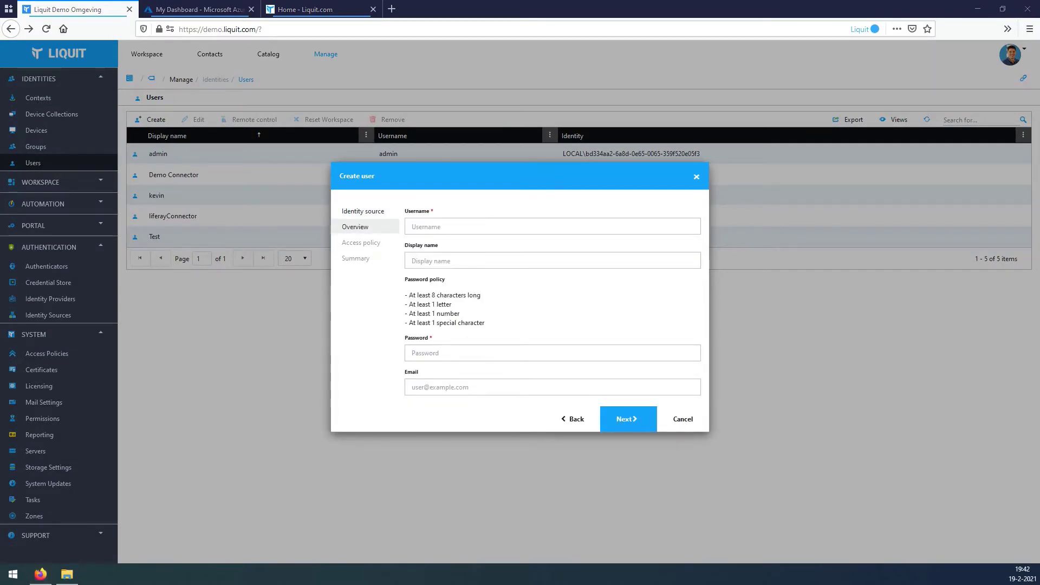
{"action": "left_click", "coordinate": [552, 227]}
{"action": "type", "text": "wksimport"}
{"action": "left_click", "coordinate": [552, 352]}
{"action": "key", "text": "ctrl+v"}
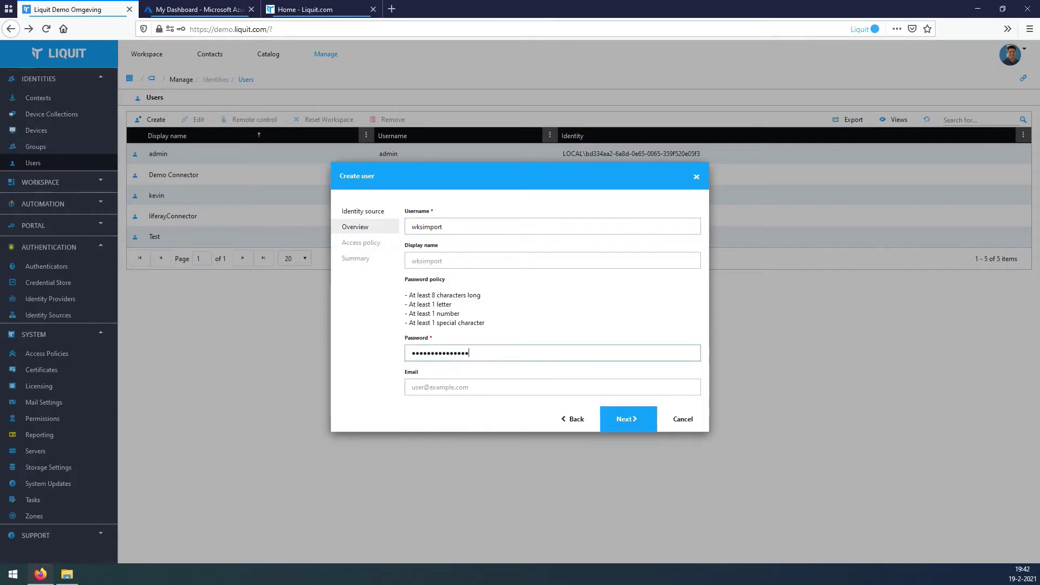
Assign the wksimport access policy to the new user and finish creating it.
{"action": "left_click", "coordinate": [627, 419]}
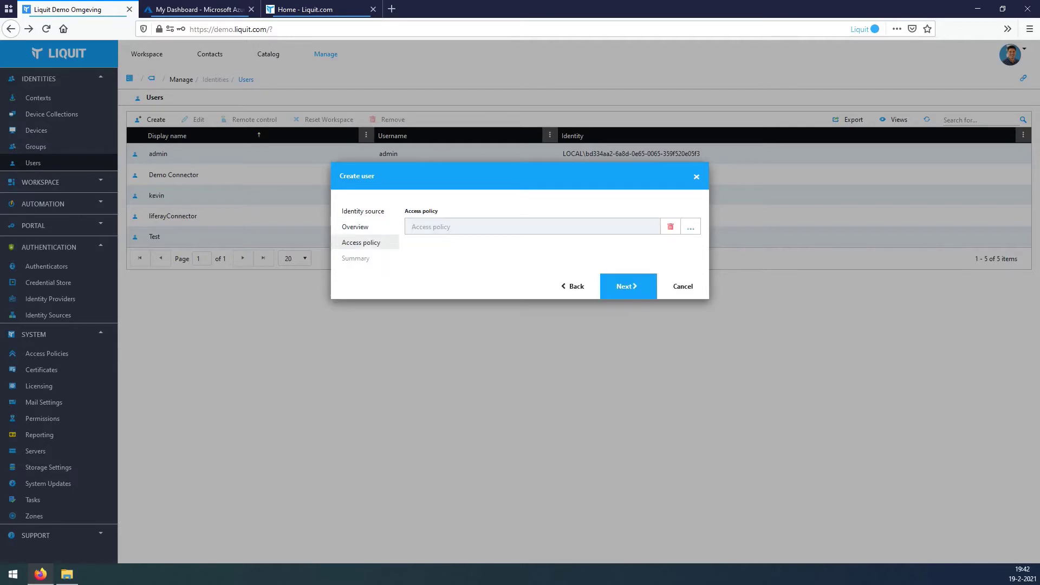
{"action": "left_click", "coordinate": [690, 227]}
{"action": "left_click", "coordinate": [350, 353]}
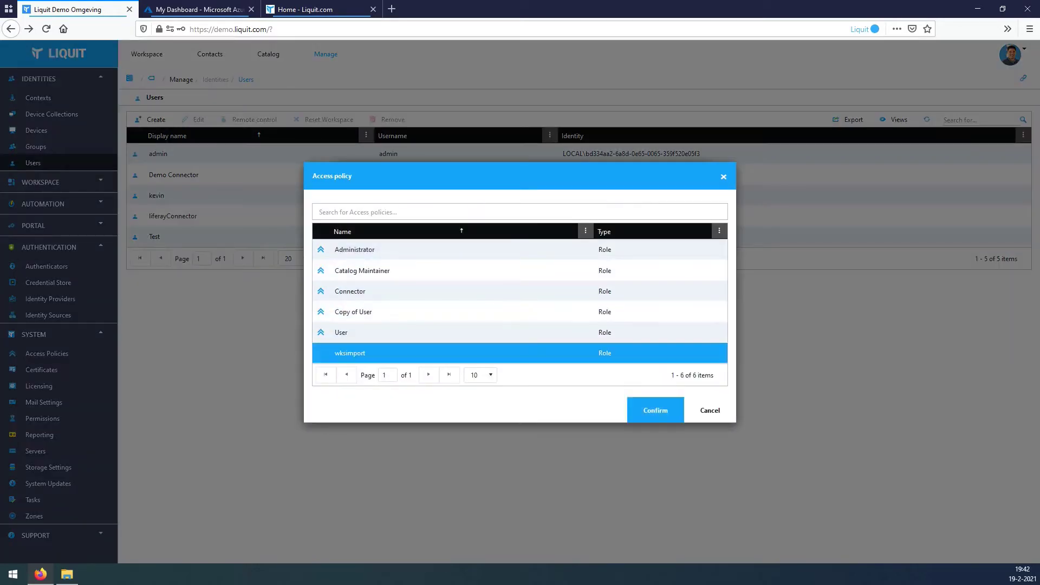
{"action": "left_click", "coordinate": [655, 411]}
{"action": "left_click", "coordinate": [629, 286]}
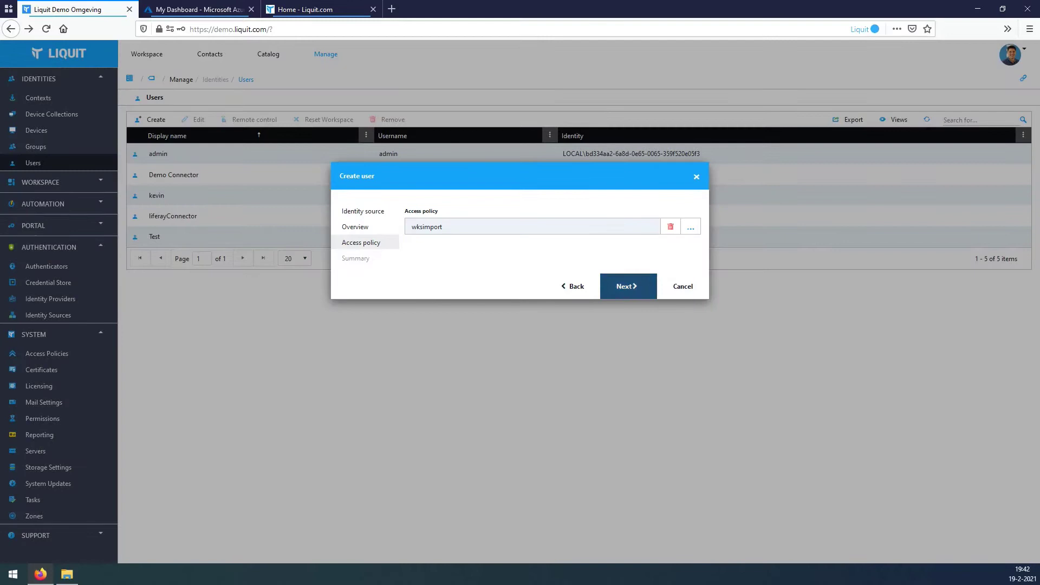
{"action": "left_click", "coordinate": [633, 334]}
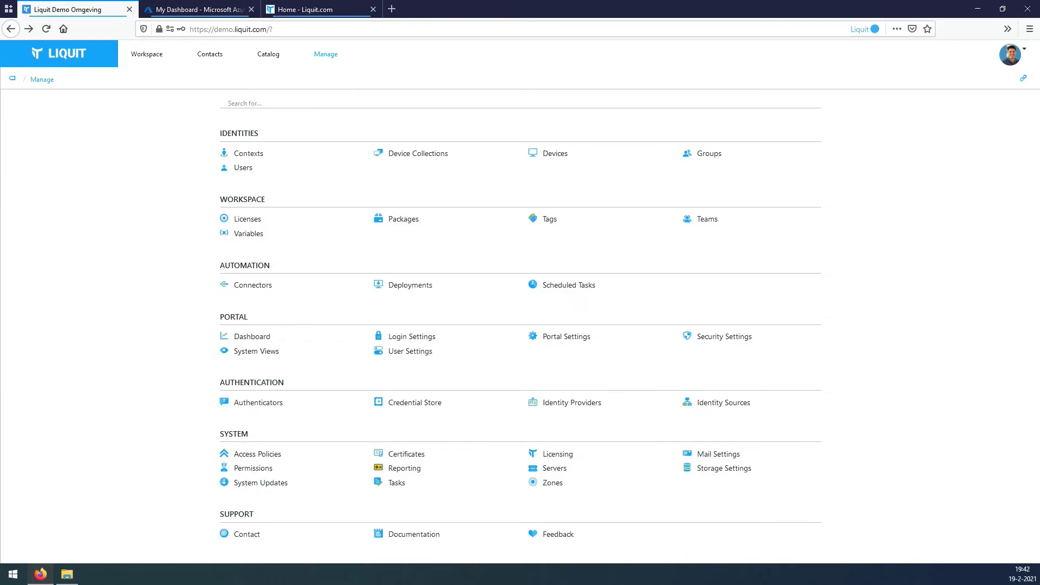
Create a Filter context named WVD-Deployment-Context, enabled with priority 100.
{"action": "left_click", "coordinate": [249, 154]}
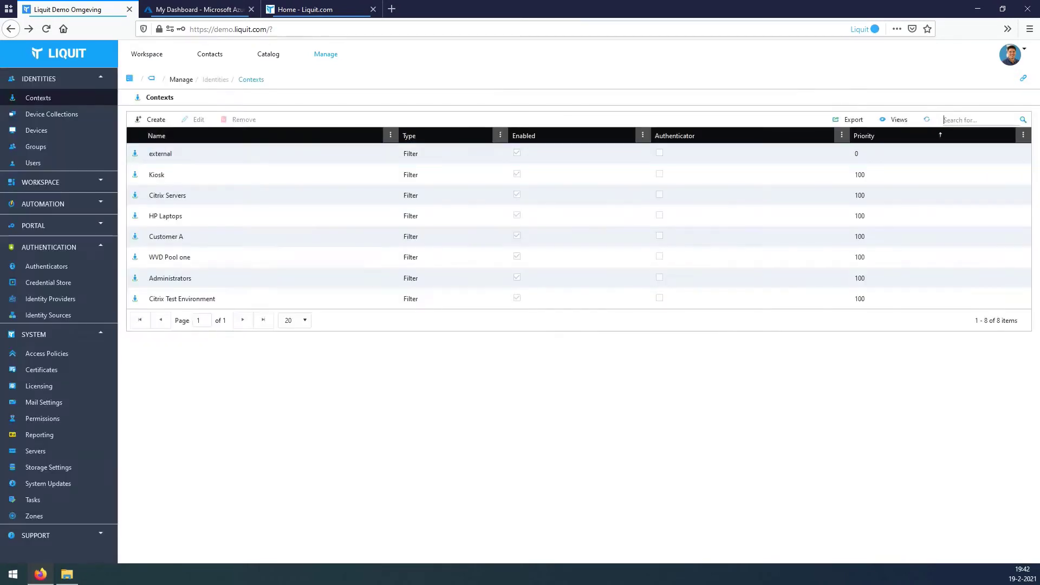
{"action": "left_click", "coordinate": [156, 119]}
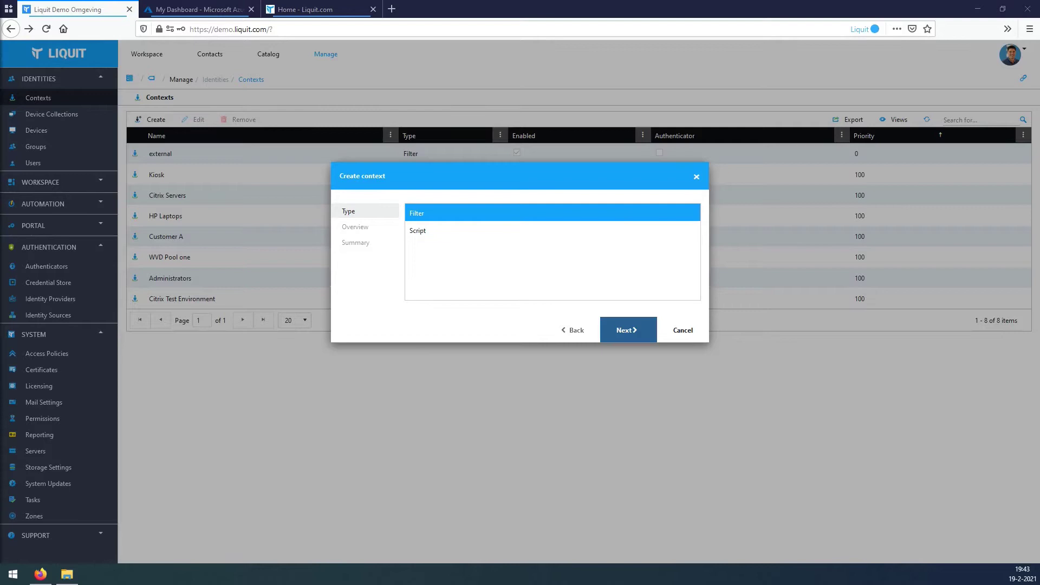
{"action": "left_click", "coordinate": [627, 330]}
{"action": "type", "text": "WVD-Deployment-Context"}
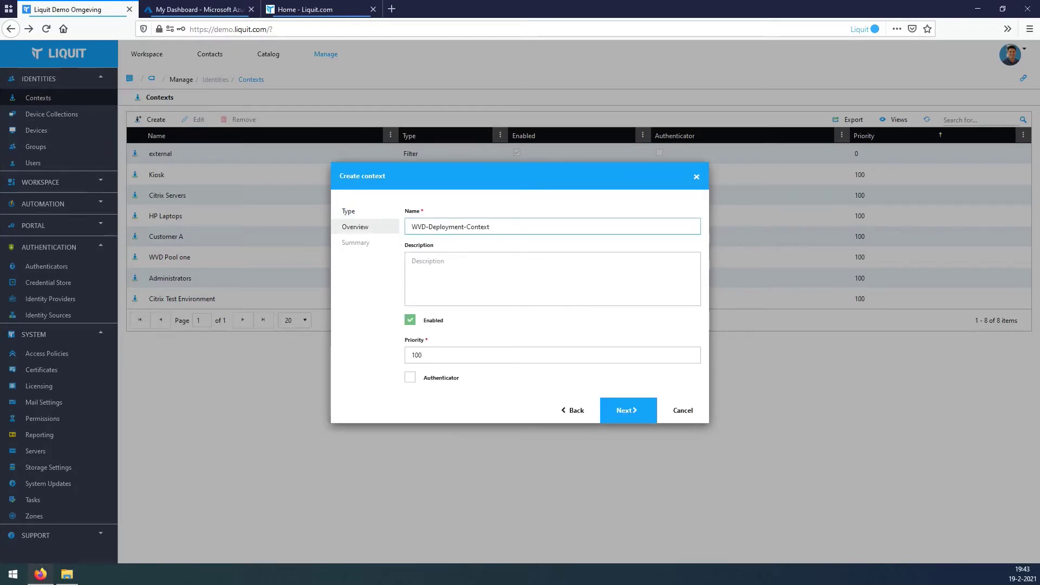
{"action": "left_click", "coordinate": [412, 227]}
{"action": "key", "text": "Return"}
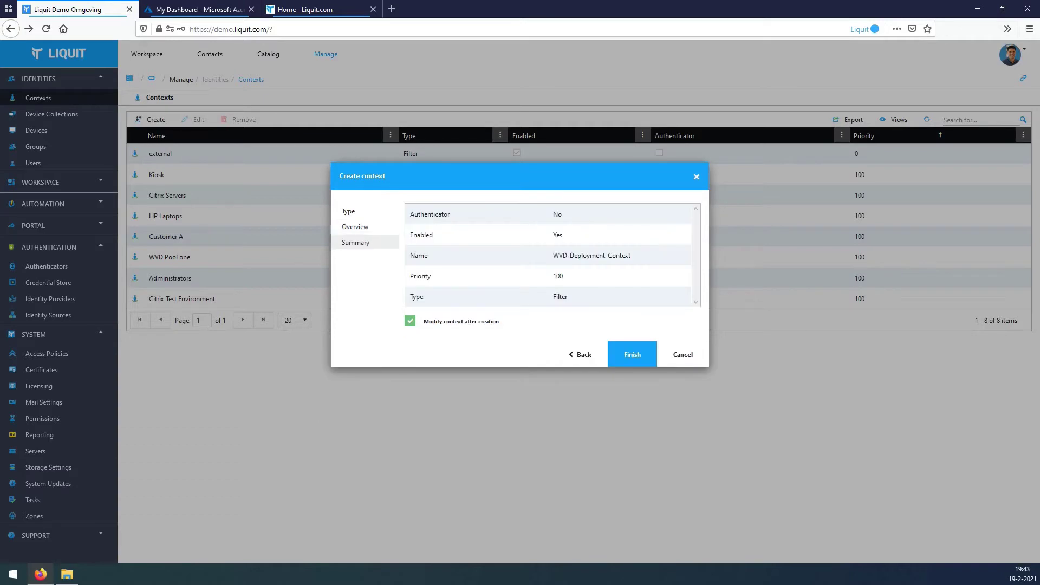
{"action": "key", "text": "Return"}
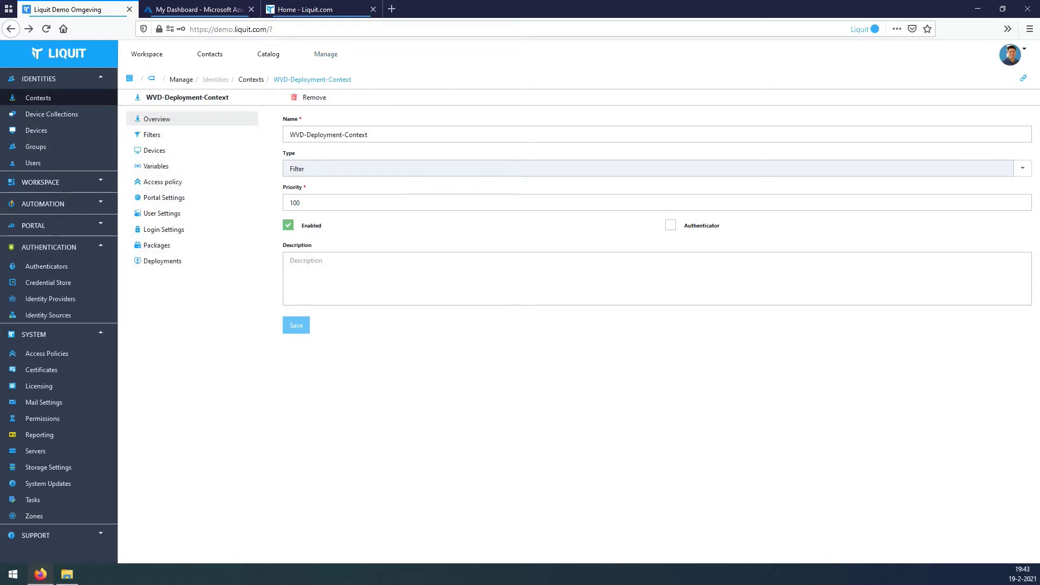
Create a new deployment named WVD-Deployment.
{"action": "left_click", "coordinate": [326, 54]}
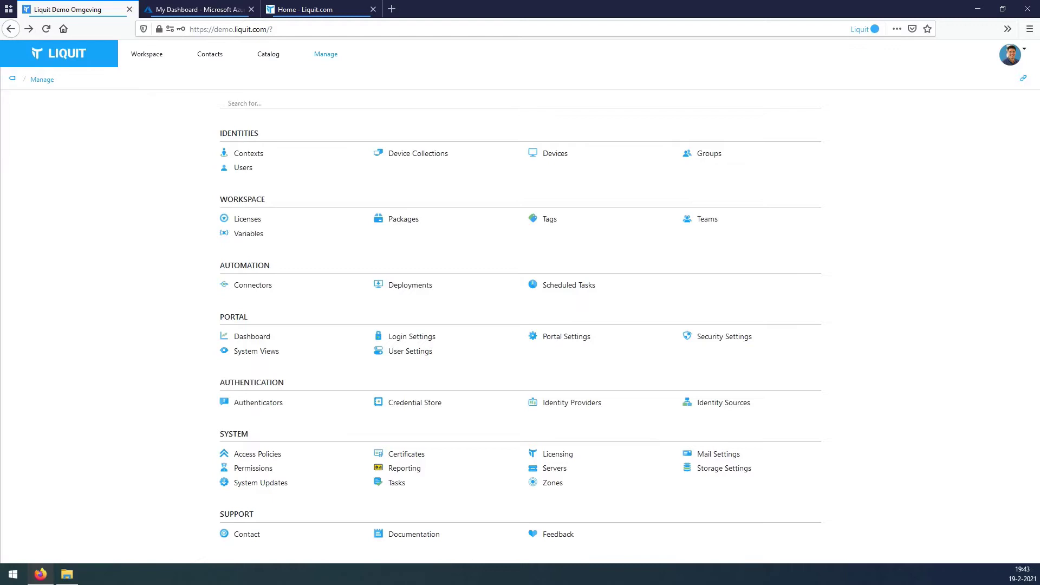
{"action": "left_click", "coordinate": [410, 285]}
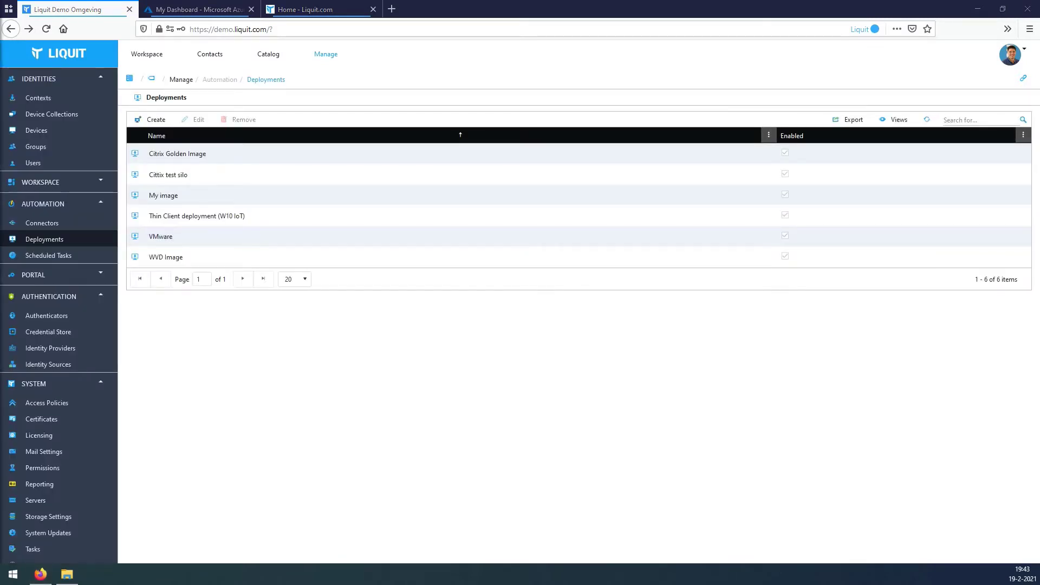
{"action": "left_click", "coordinate": [151, 119]}
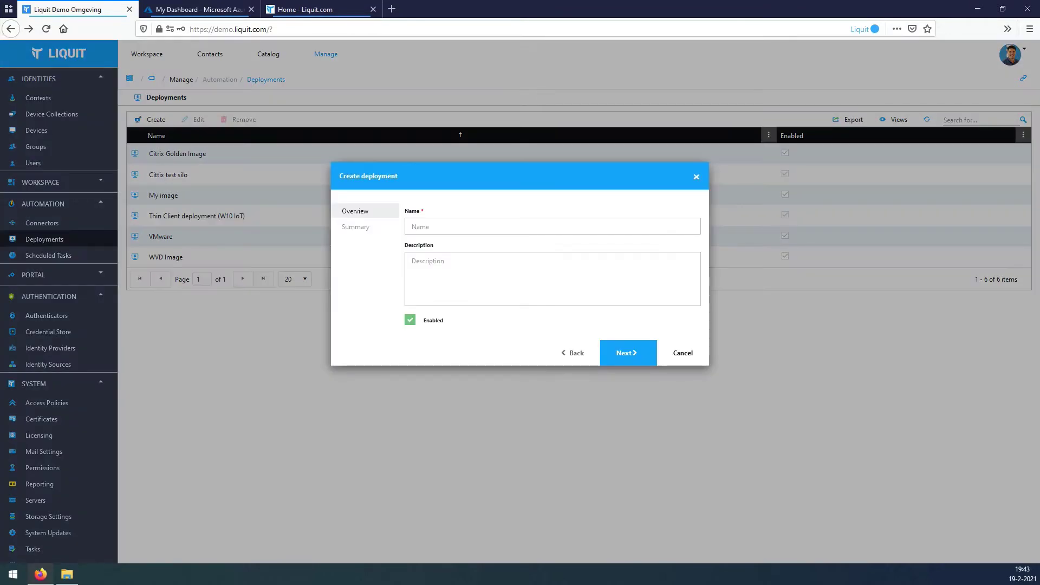
{"action": "left_click", "coordinate": [552, 227]}
{"action": "type", "text": "WVD-Deployment"}
{"action": "left_click", "coordinate": [628, 353]}
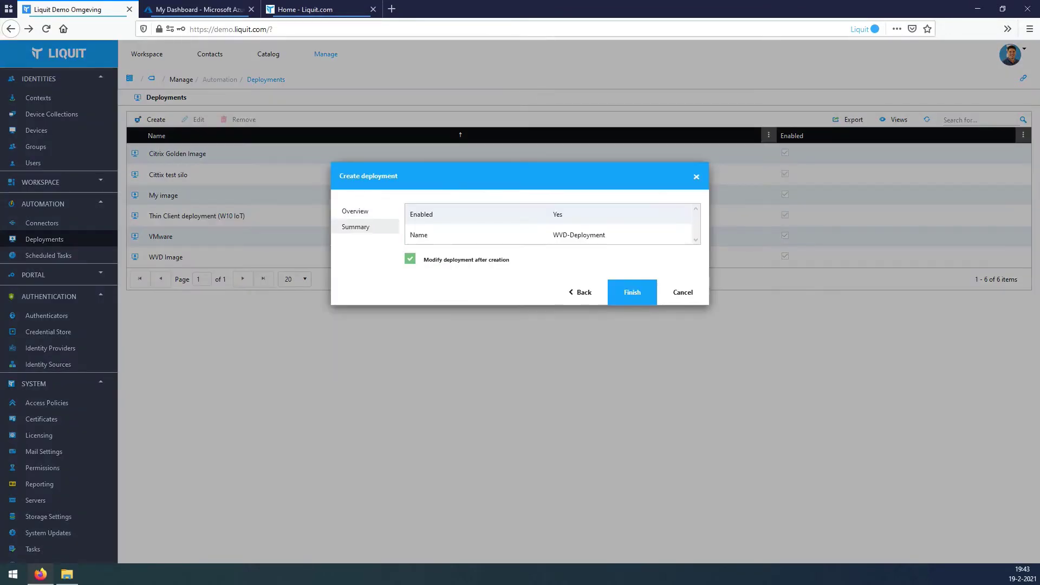
{"action": "left_click", "coordinate": [580, 292]}
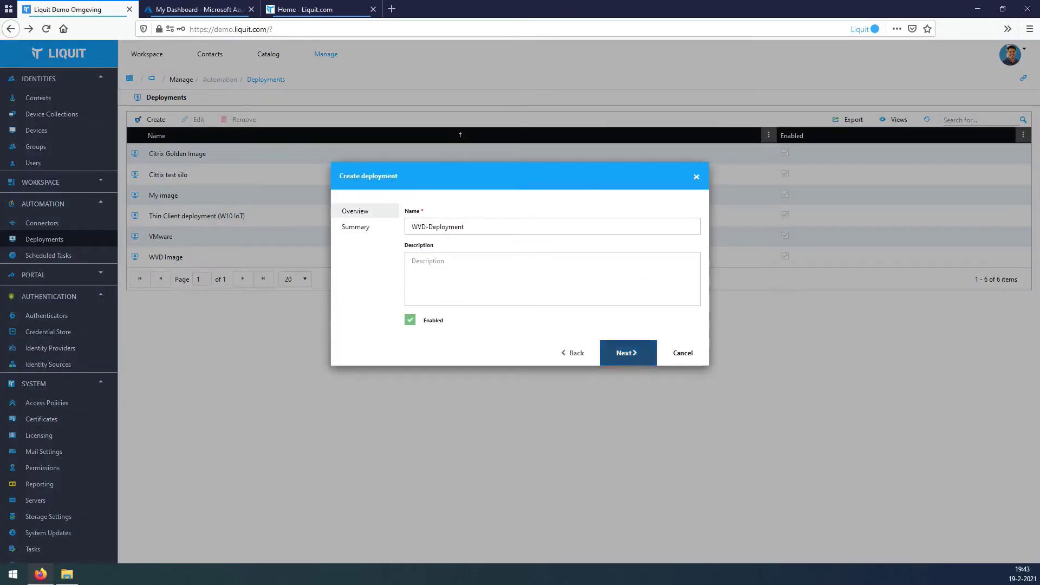
{"action": "left_click", "coordinate": [628, 353]}
{"action": "left_click", "coordinate": [632, 293]}
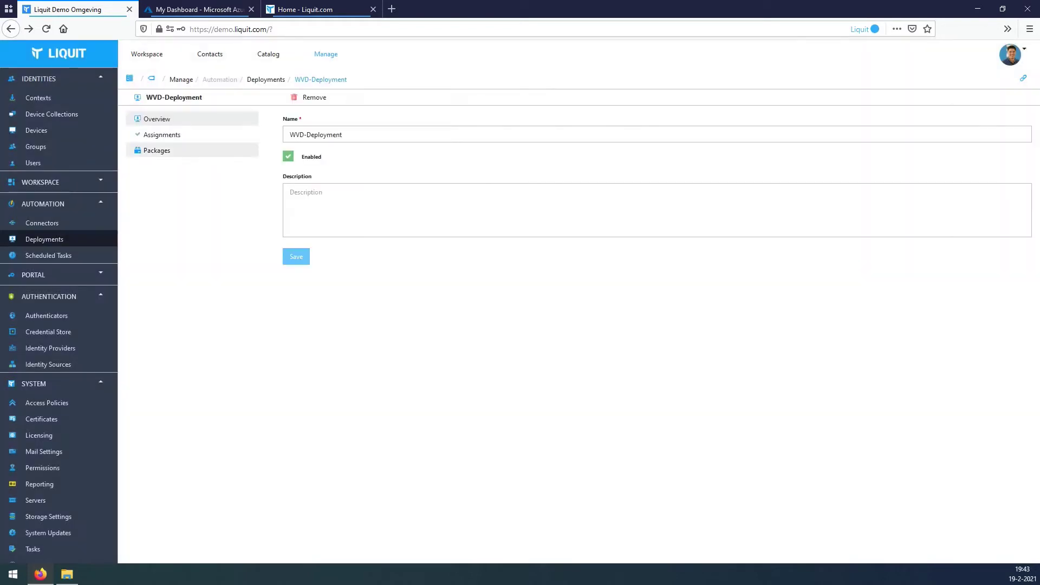
Assign WVD-Deployment-Context to WVD-Deployment at the Production stage.
{"action": "left_click", "coordinate": [161, 135]}
{"action": "type", "text": "WVD-Deployment"}
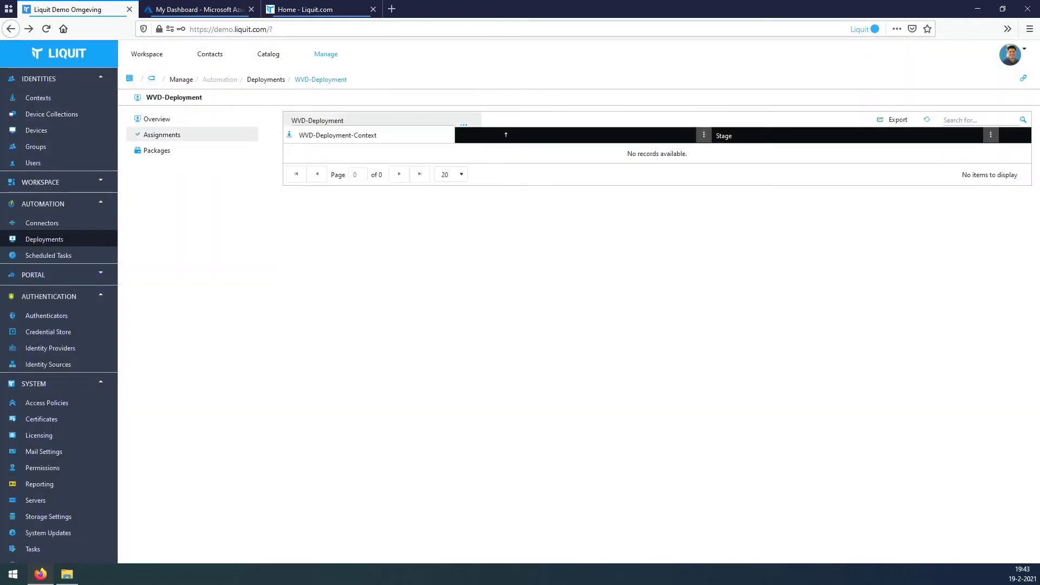
{"action": "key", "text": "Down"}
{"action": "key", "text": "Return"}
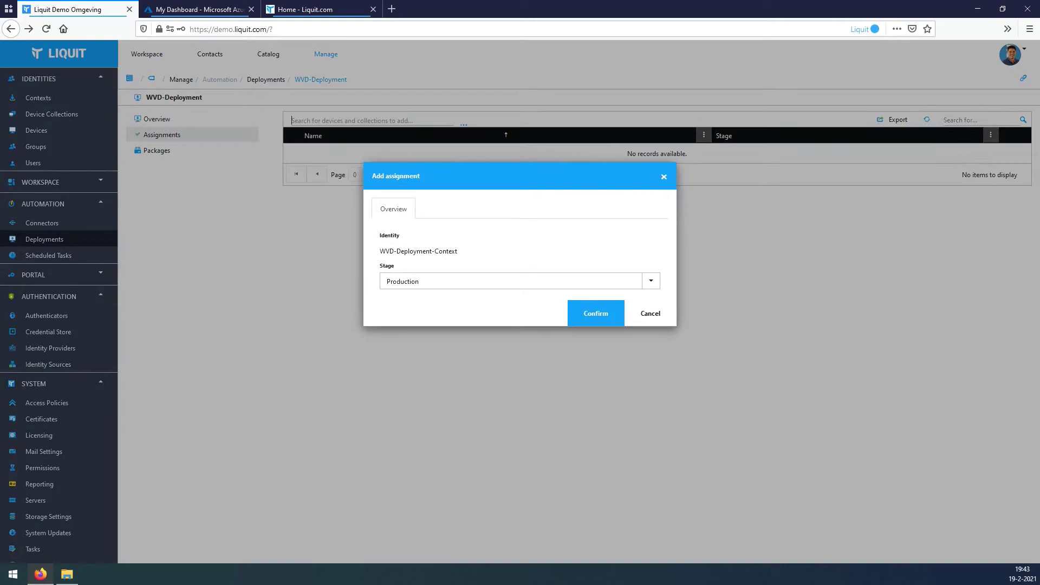
{"action": "key", "text": "Return"}
{"action": "left_click", "coordinate": [157, 150]}
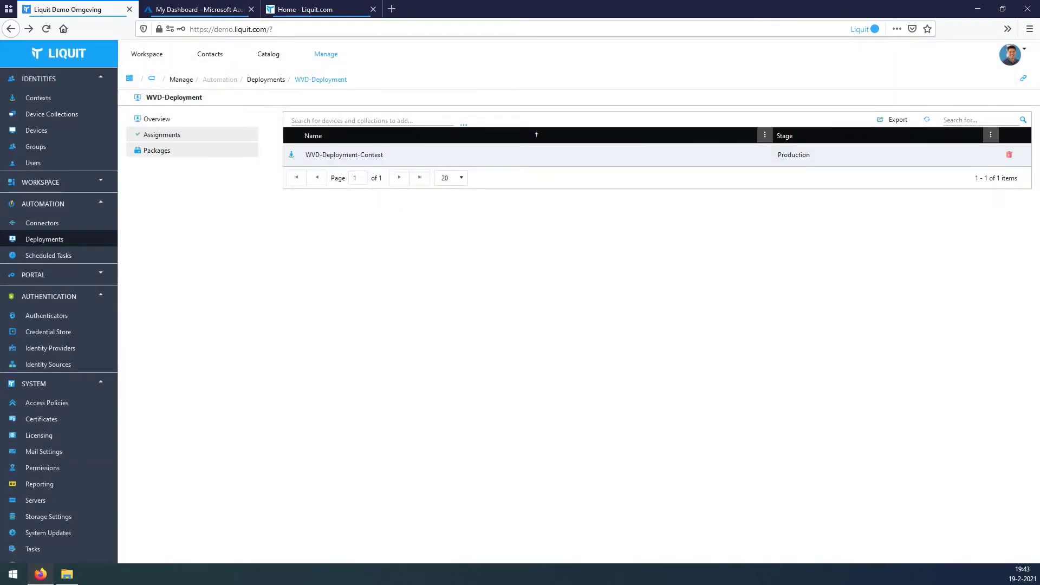
Add the Chrome for Business 64-bit package to WVD-Deployment with the Install action.
{"action": "type", "text": "chor"}
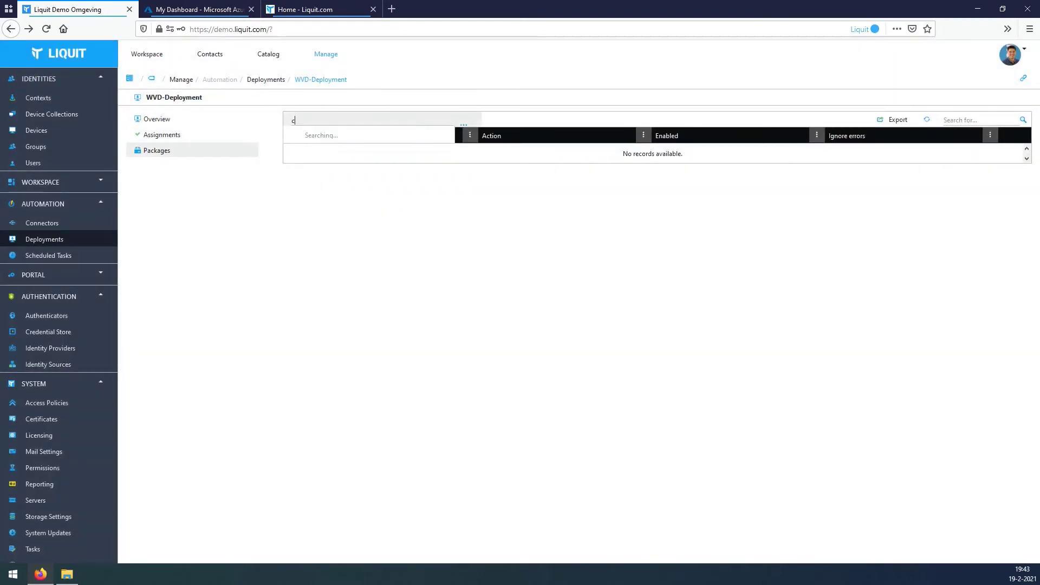
{"action": "key", "text": "BackSpace"}
{"action": "key", "text": "BackSpace"}
{"action": "type", "text": "r"}
{"action": "key", "text": "Down"}
{"action": "key", "text": "Return"}
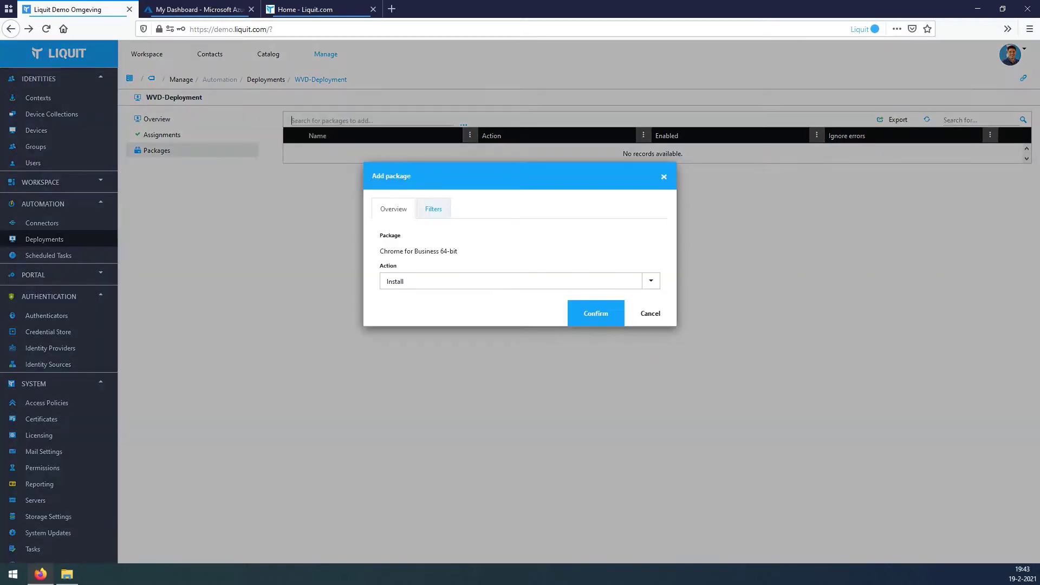
{"action": "key", "text": "Return"}
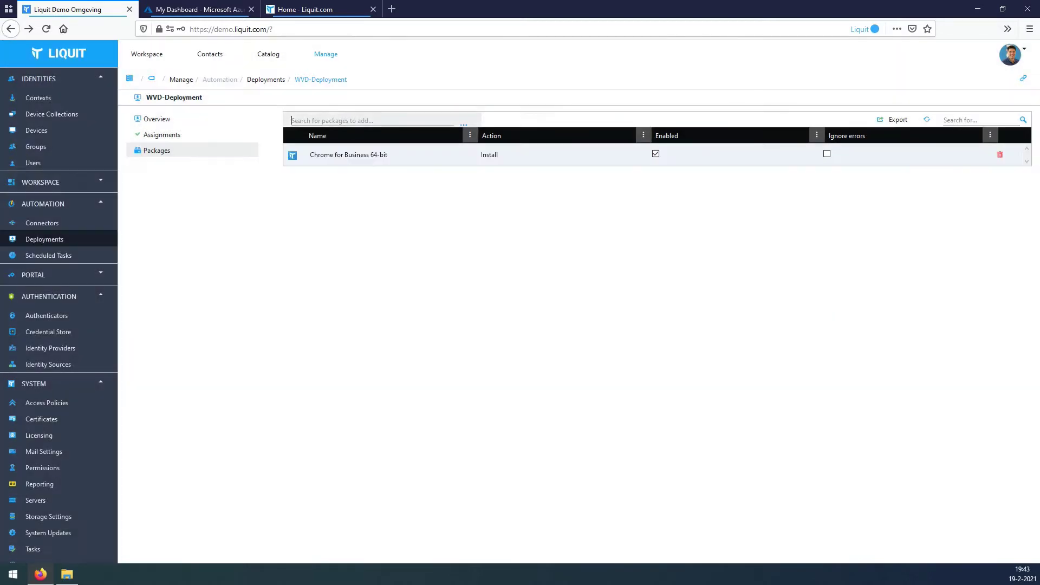
Add the SmartFTP Client (x64) package with the Install action.
{"action": "type", "text": "sma"}
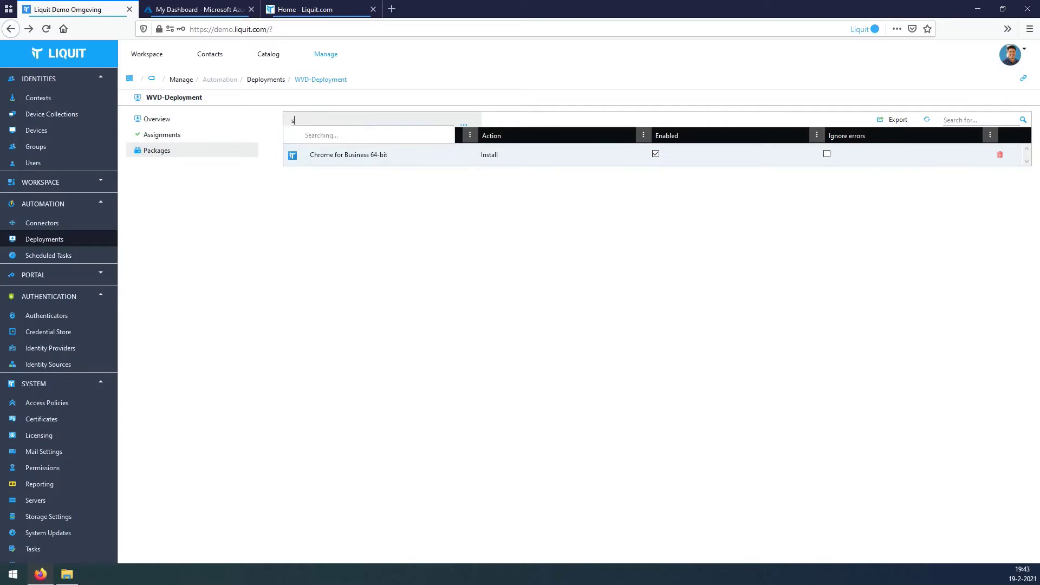
{"action": "key", "text": "Down"}
{"action": "key", "text": "Down"}
{"action": "key", "text": "Down"}
{"action": "key", "text": "Down"}
{"action": "key", "text": "Down"}
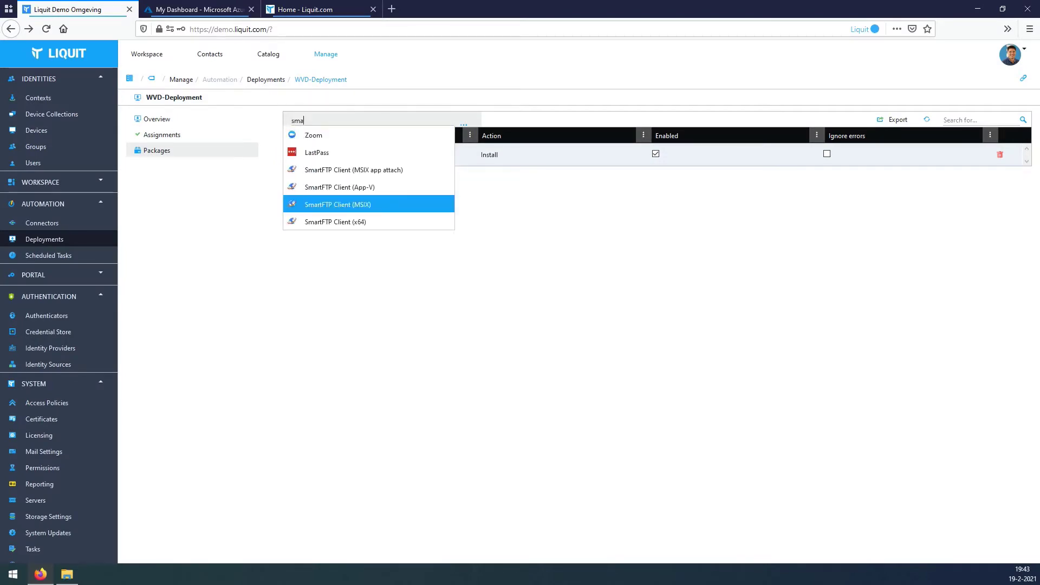
{"action": "key", "text": "Return"}
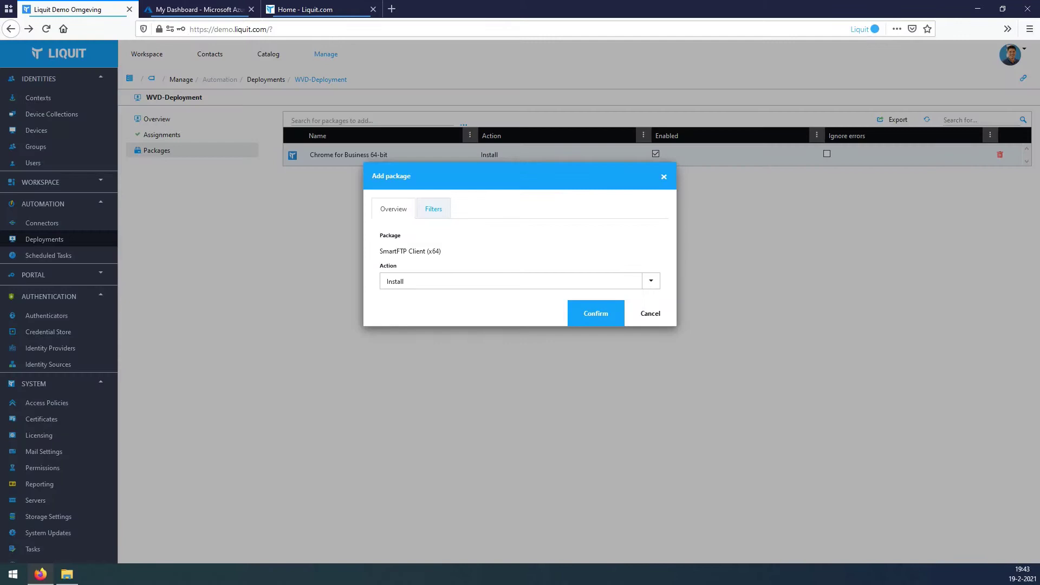
{"action": "key", "text": "Tab"}
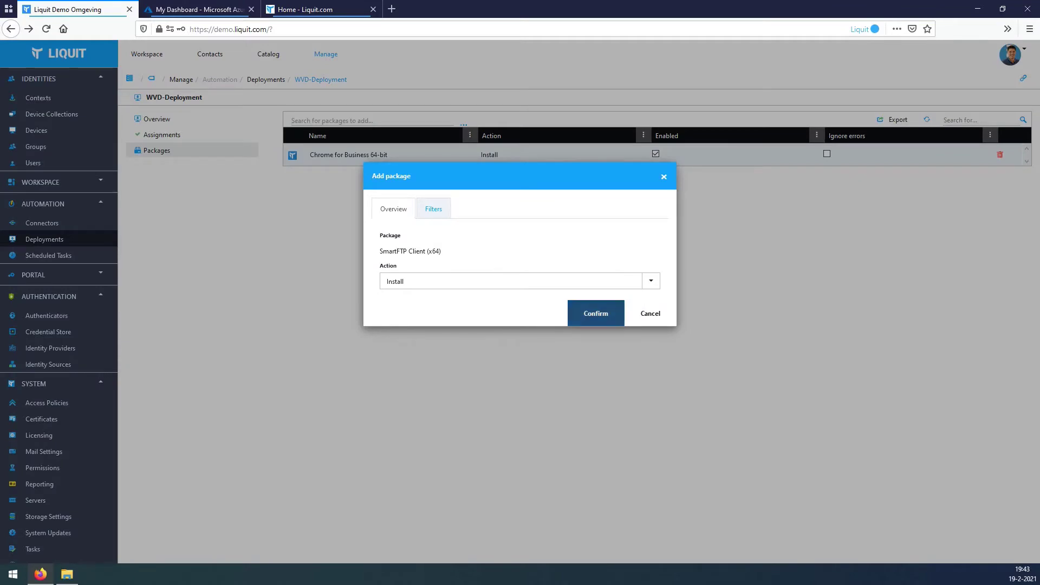
{"action": "key", "text": "Return"}
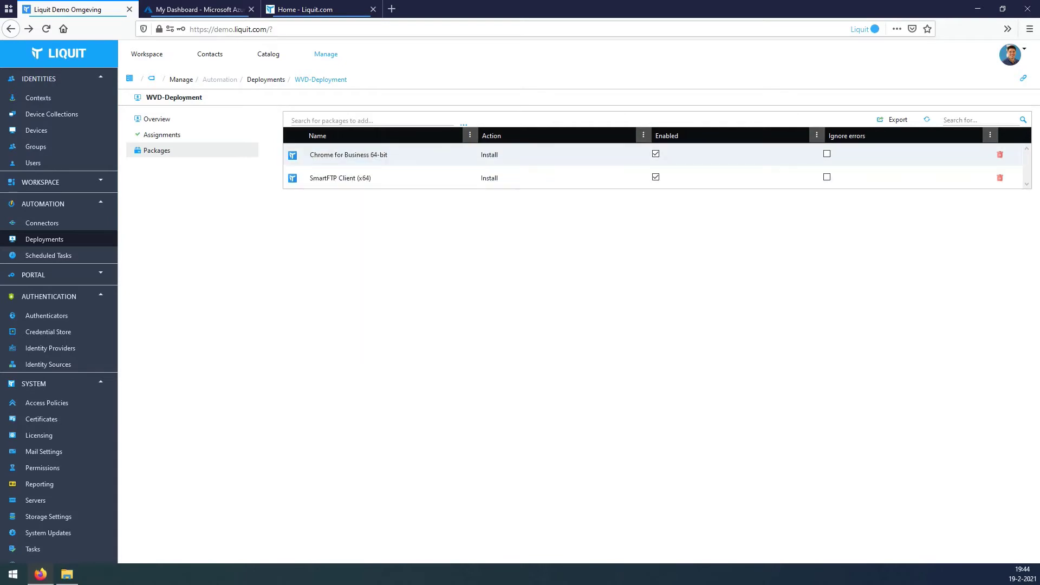
Download and save the Liquit Workspace agent installer.
{"action": "left_click", "coordinate": [1011, 54]}
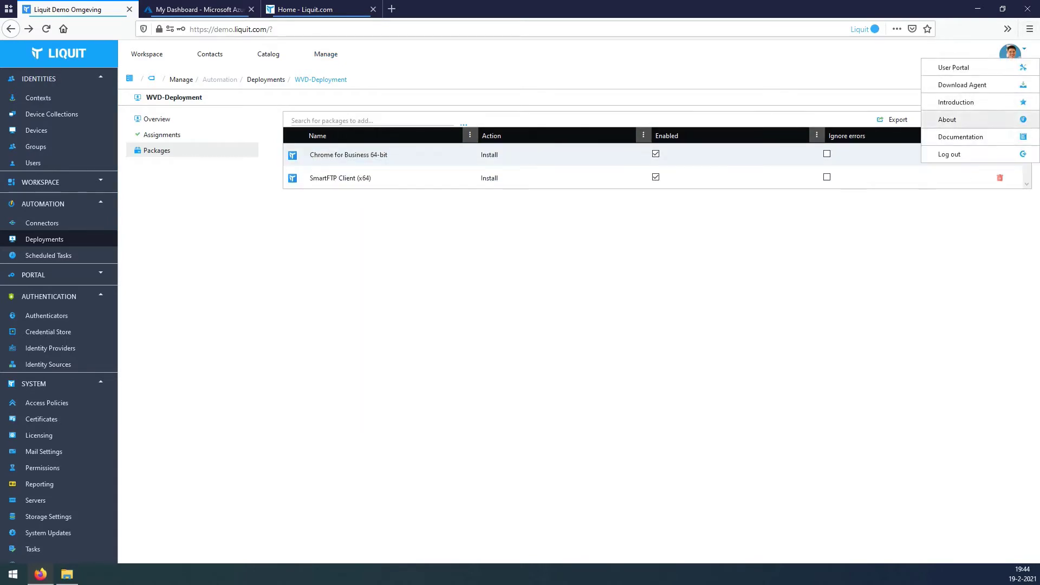
{"action": "left_click", "coordinate": [962, 84]}
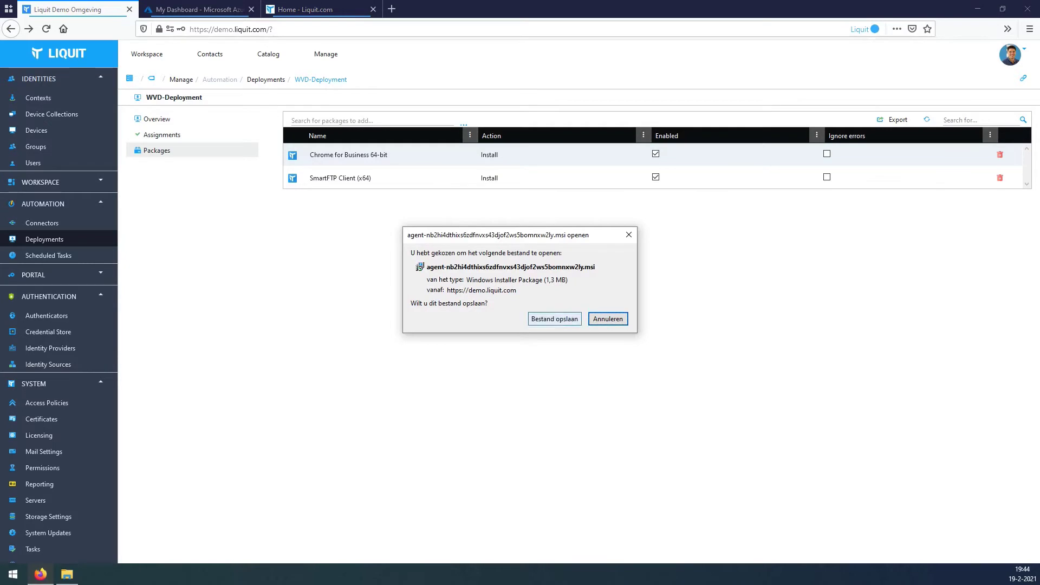
{"action": "left_click", "coordinate": [554, 318]}
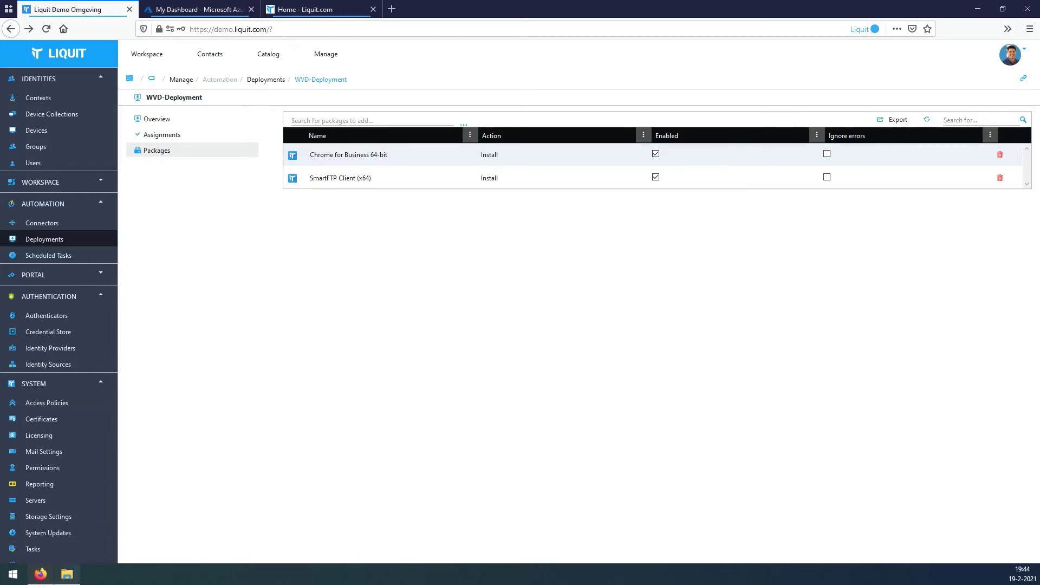
Open the Agent folder in Explorer and bring up the actions for Agent.xml.
{"action": "left_click", "coordinate": [67, 574]}
{"action": "double_click", "coordinate": [136, 226]}
{"action": "left_click", "coordinate": [157, 237]}
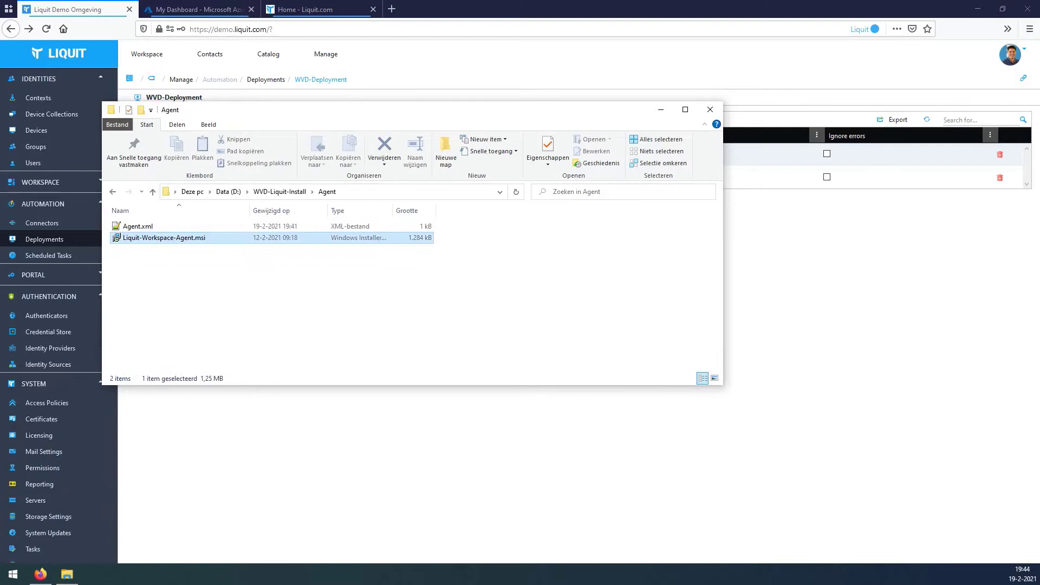
{"action": "right_click", "coordinate": [127, 226]}
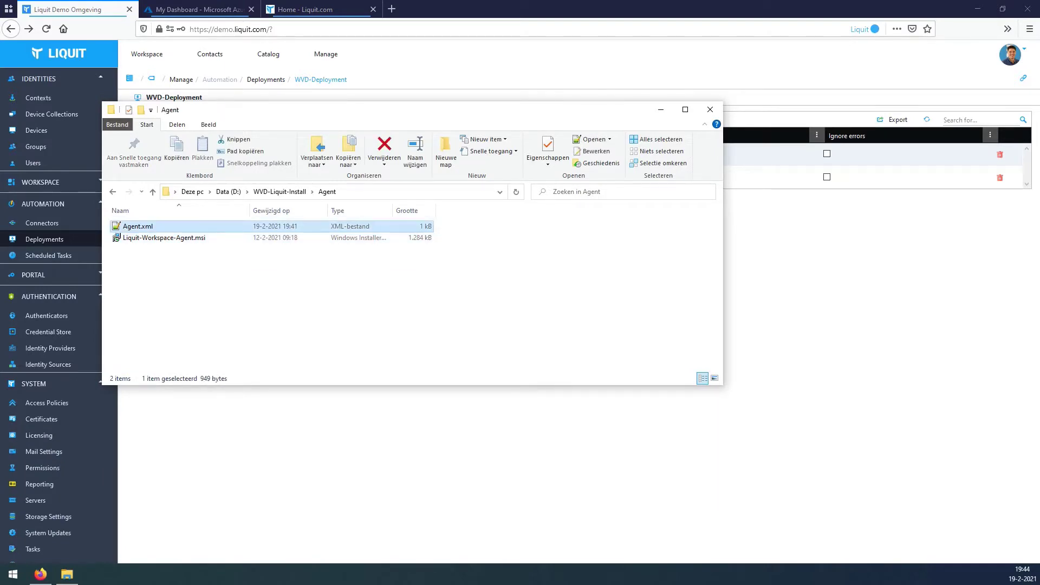
Open Agent.xml in Notepad++, replace the line-10 registration password and save.
{"action": "left_click", "coordinate": [176, 303]}
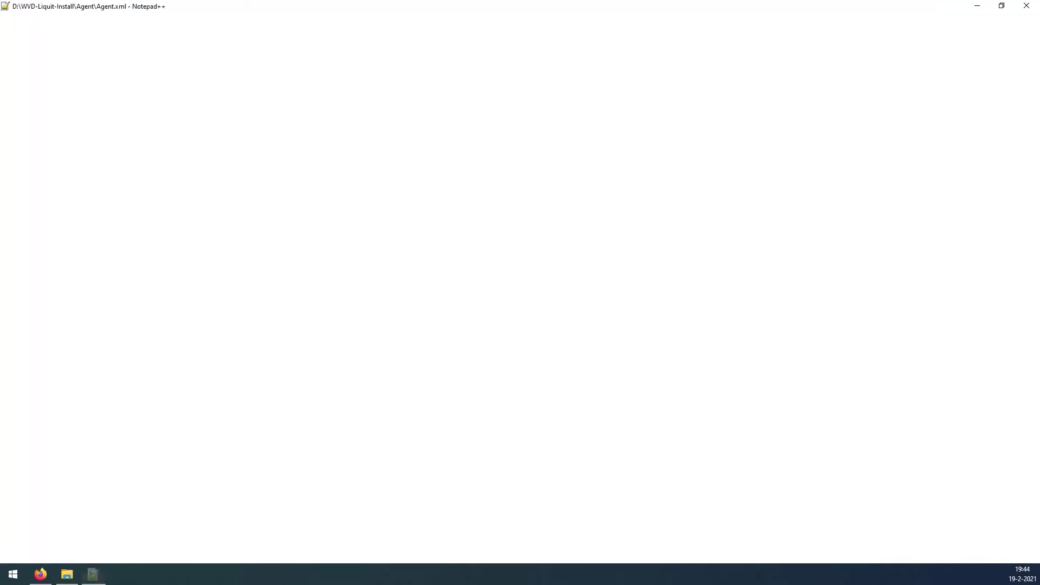
{"action": "key", "text": "super+Down"}
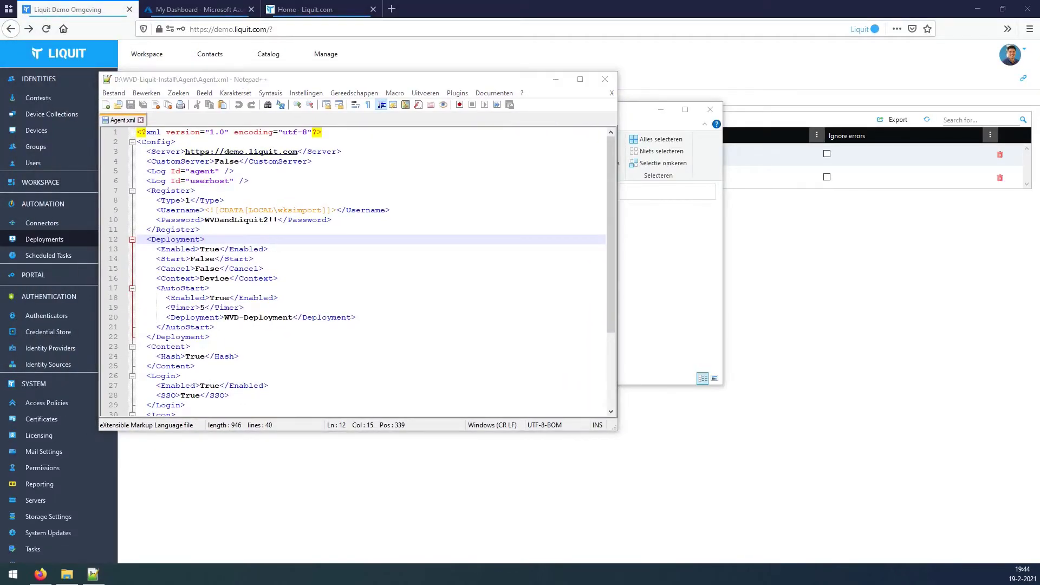
{"action": "left_click_drag", "start_coordinate": [205, 220], "coordinate": [277, 219]}
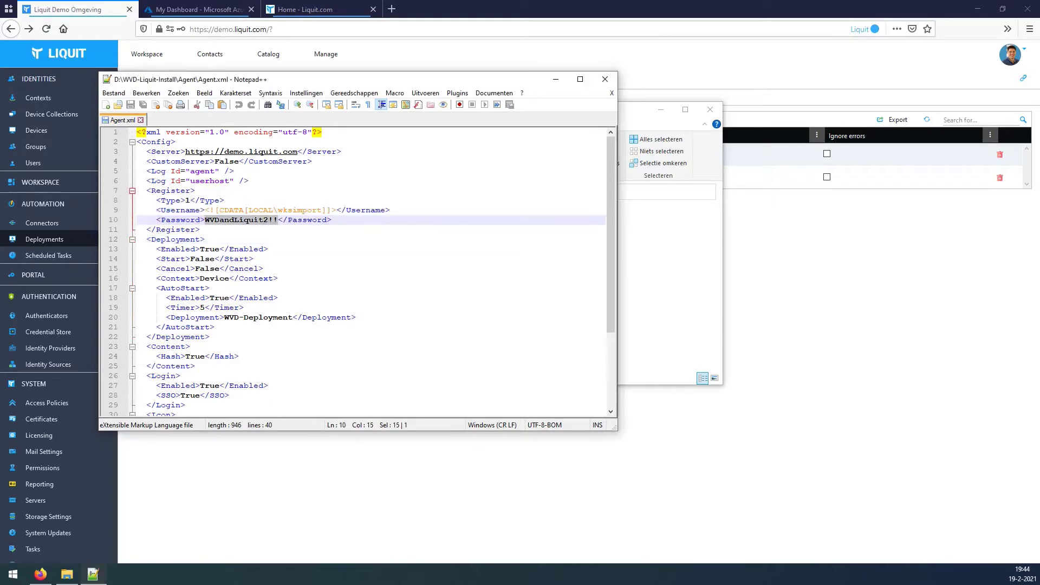
{"action": "key", "text": "ctrl+v"}
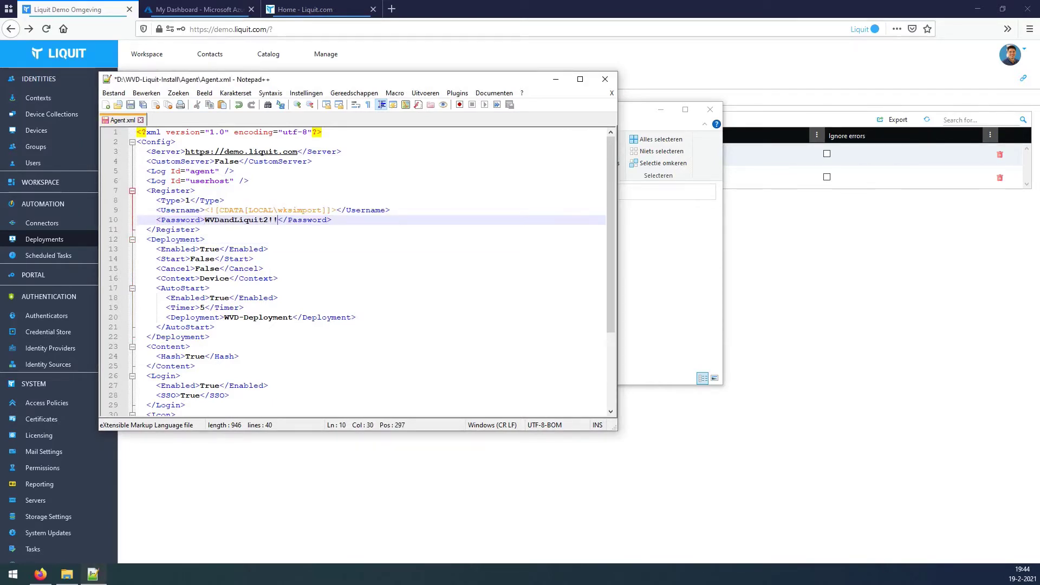
{"action": "left_click_drag", "start_coordinate": [224, 317], "coordinate": [292, 317]}
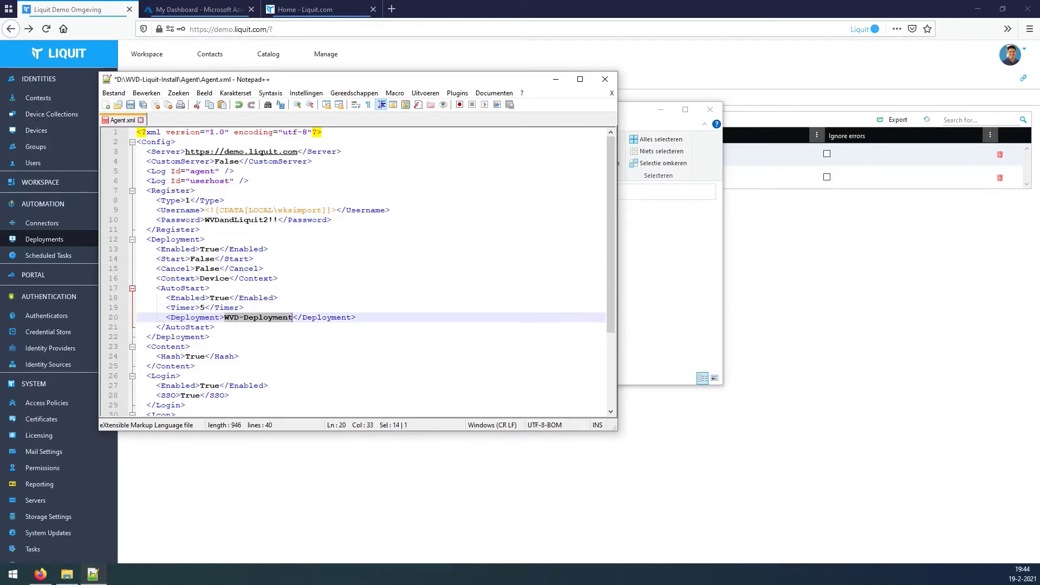
{"action": "key", "text": "ctrl+s"}
Review the WVD-Deployment auto-start lines in Agent.xml, then close Notepad++.
{"action": "key", "text": "alt+Tab"}
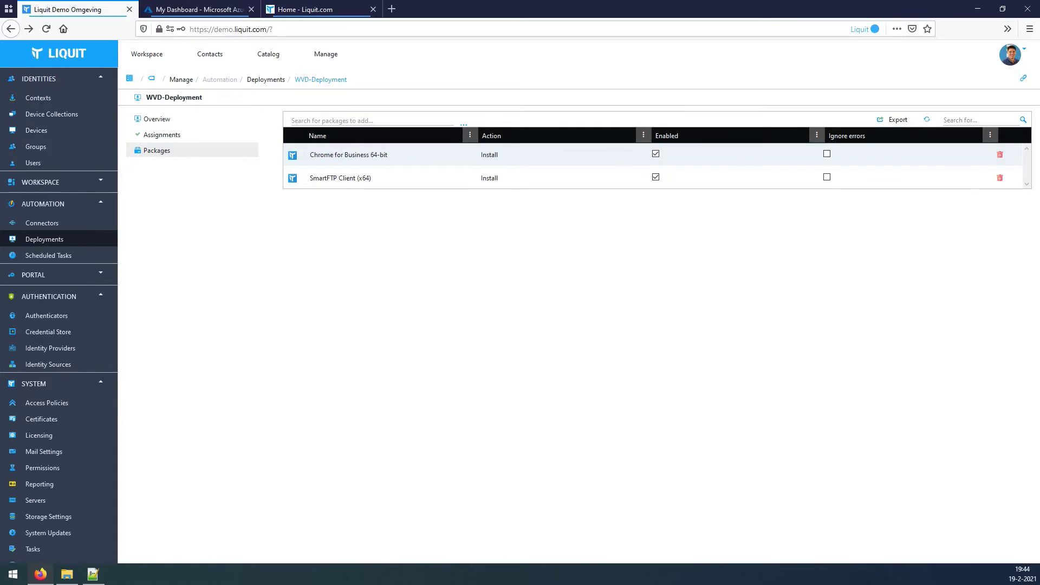
{"action": "key", "text": "alt+Tab"}
{"action": "left_click", "coordinate": [253, 259]}
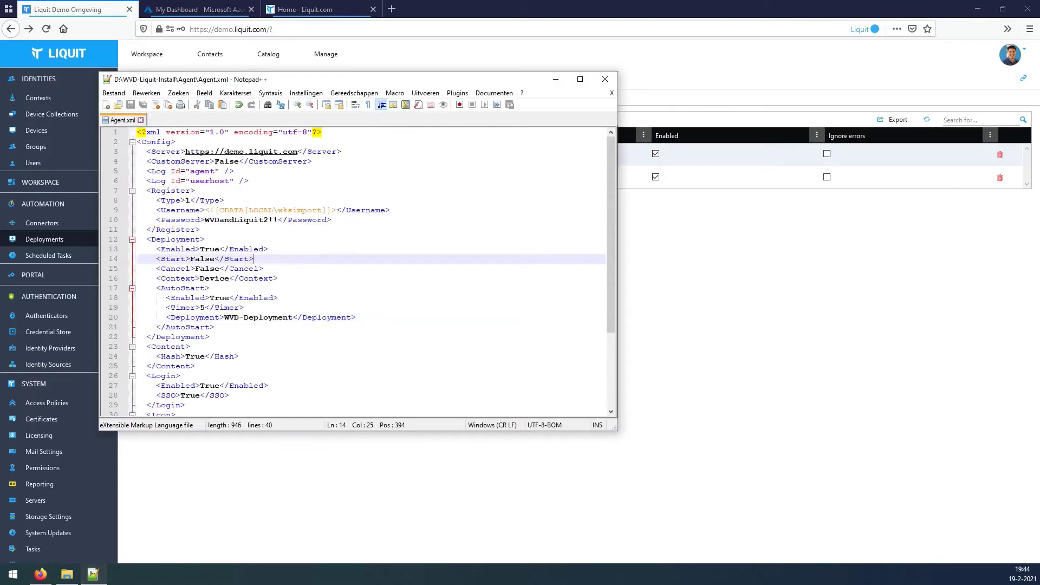
{"action": "left_click_drag", "start_coordinate": [151, 249], "coordinate": [253, 258]}
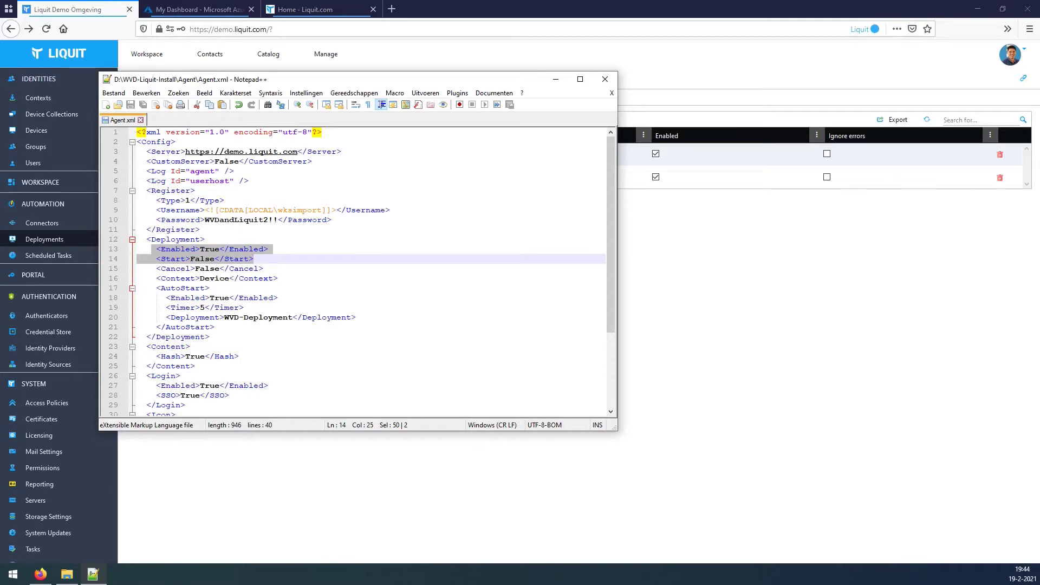
{"action": "left_click", "coordinate": [253, 259]}
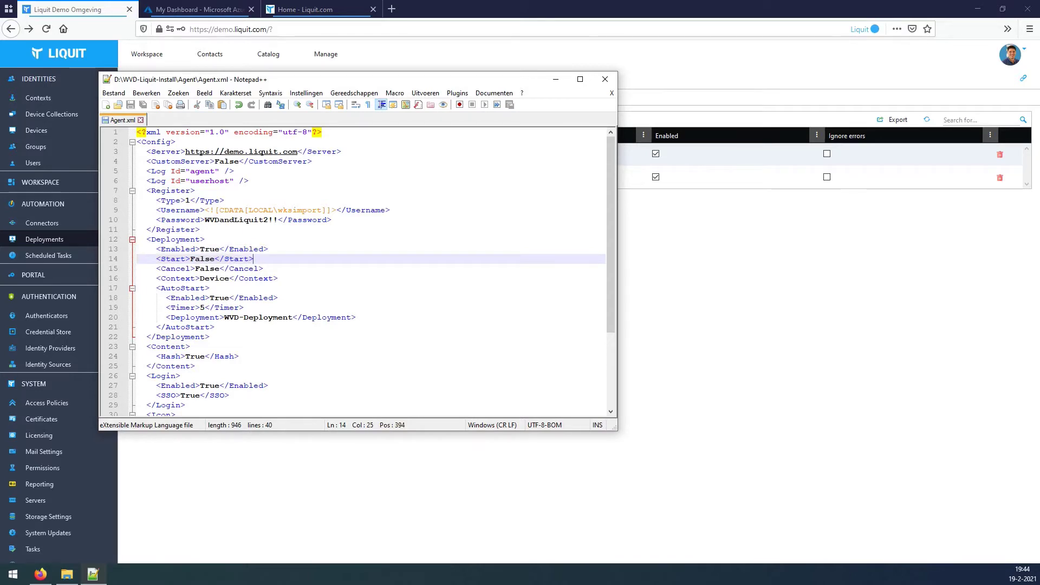
{"action": "left_click", "coordinate": [604, 79]}
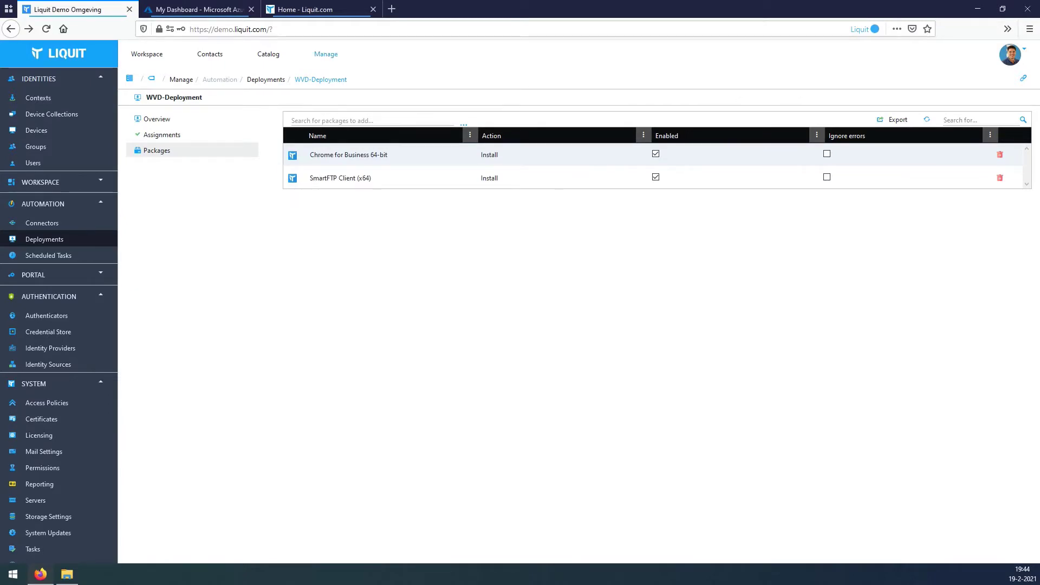
Return to the Liquit Workspace app grid and switch to the Azure My Dashboard tab.
{"action": "left_click", "coordinate": [325, 53]}
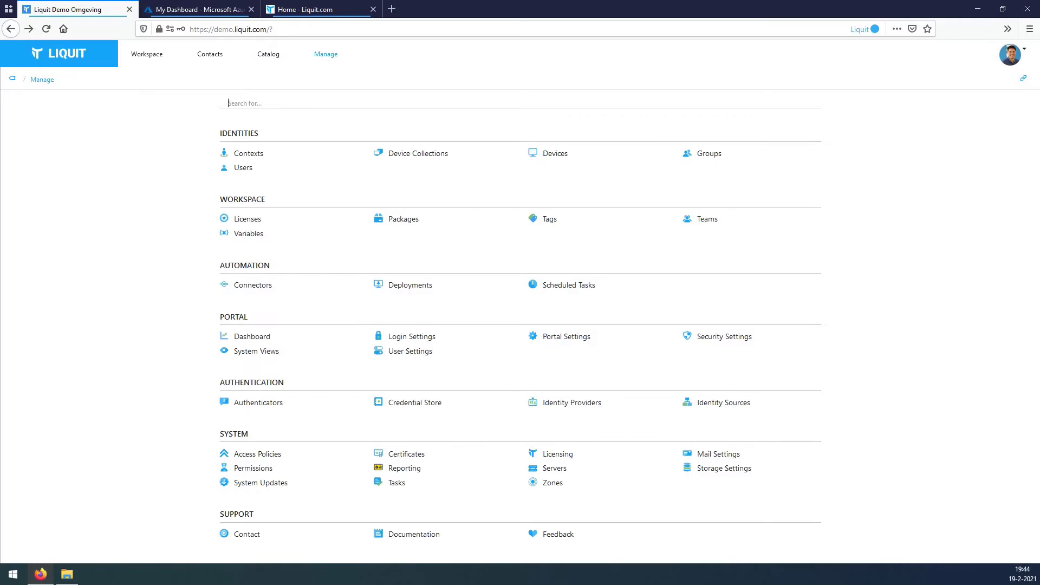
{"action": "left_click", "coordinate": [147, 54]}
{"action": "key", "text": "ctrl+Tab"}
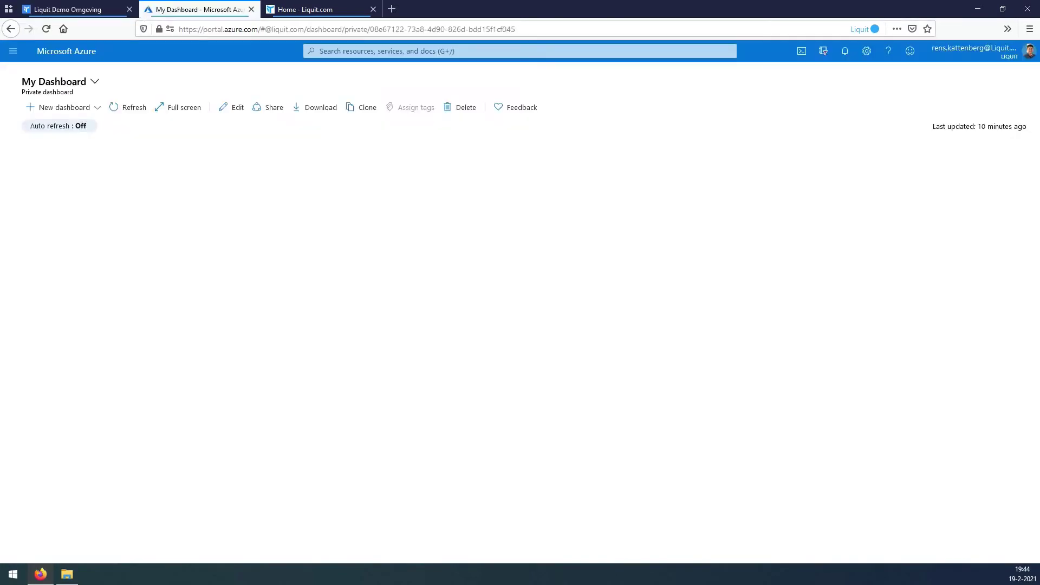
Start a new resource group named LIQ-WVD-ARM in the Liquit Azure subscription.
{"action": "left_click", "coordinate": [440, 51]}
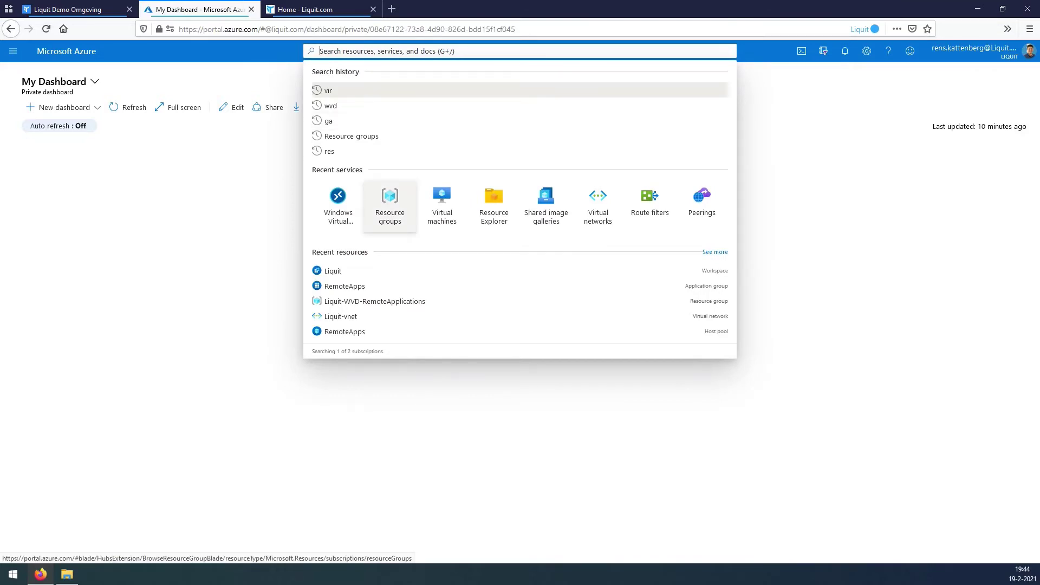
{"action": "left_click", "coordinate": [390, 205]}
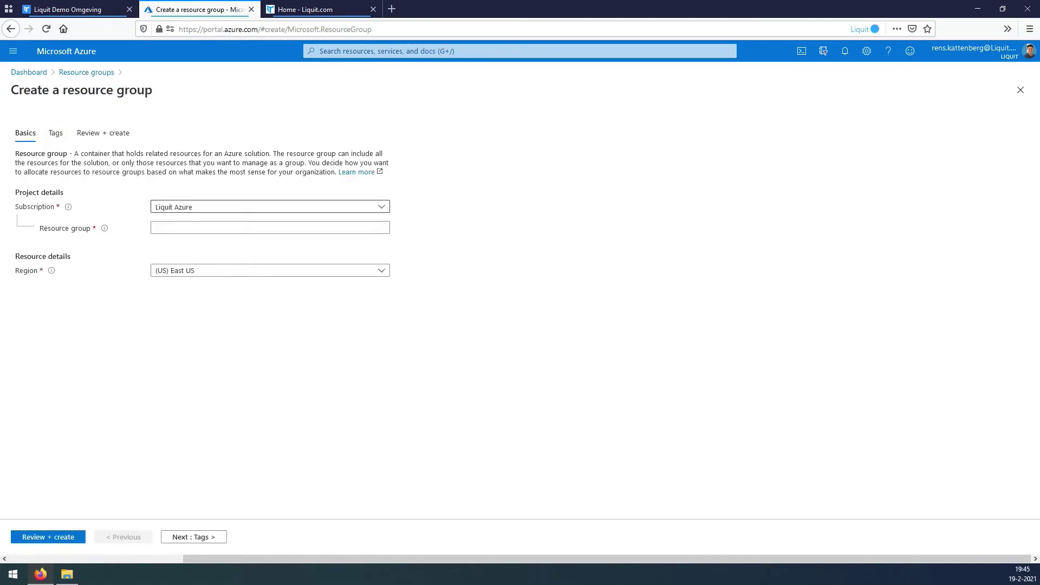
{"action": "left_click", "coordinate": [270, 206]}
{"action": "left_click", "coordinate": [190, 242]}
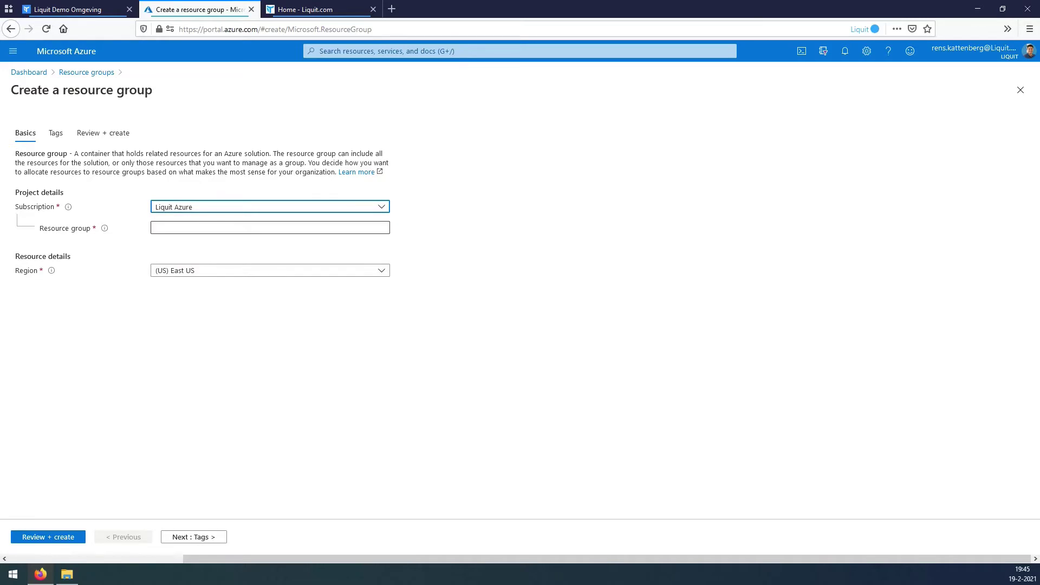
{"action": "left_click", "coordinate": [270, 227]}
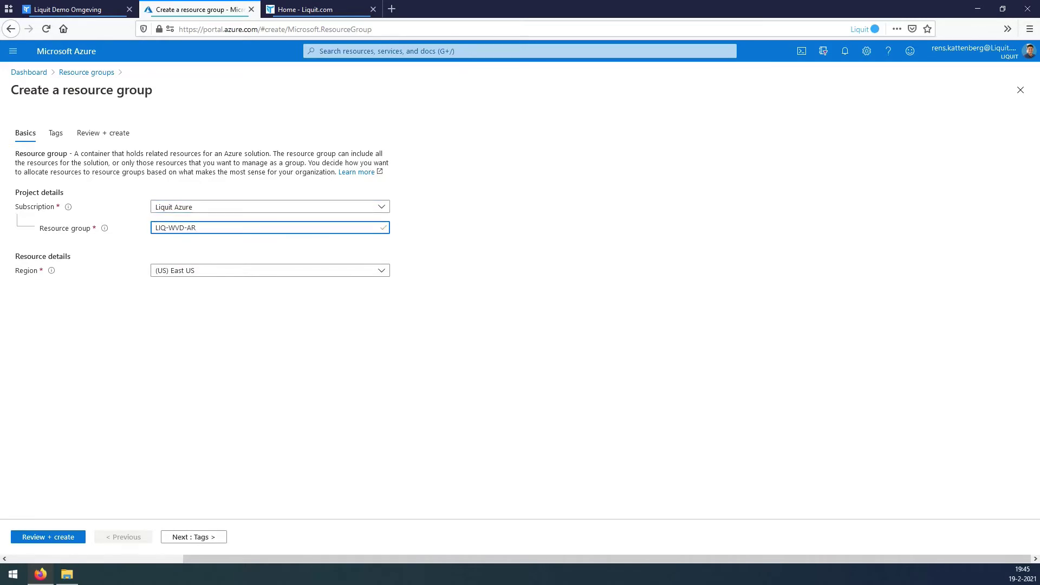
{"action": "type", "text": "M"}
Set the resource group's region to (Europe) West Europe.
{"action": "key", "text": "Tab"}
{"action": "key", "text": "Return"}
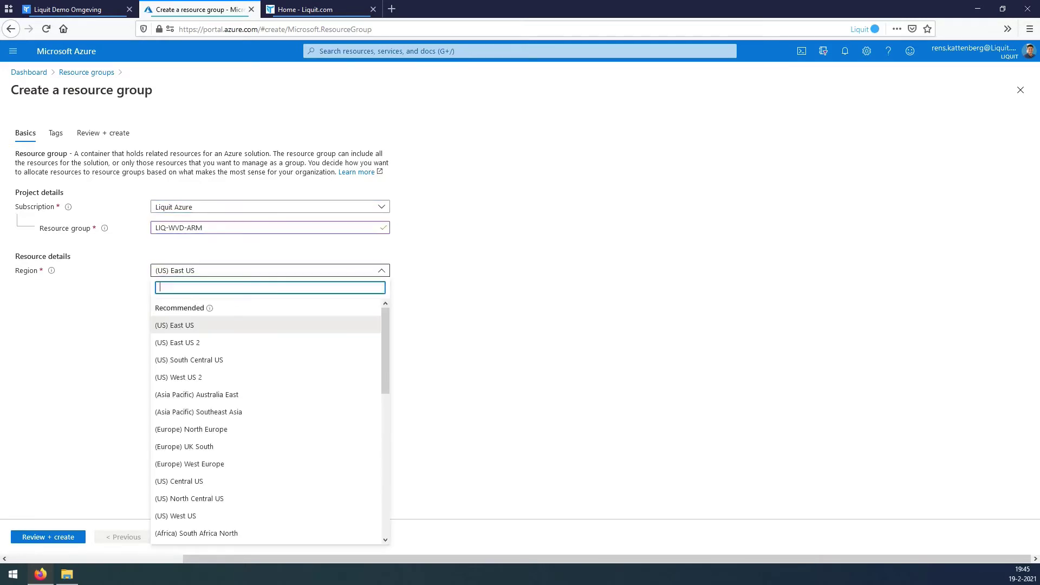
{"action": "type", "text": "e"}
{"action": "key", "text": "BackSpace"}
{"action": "type", "text": "wes"}
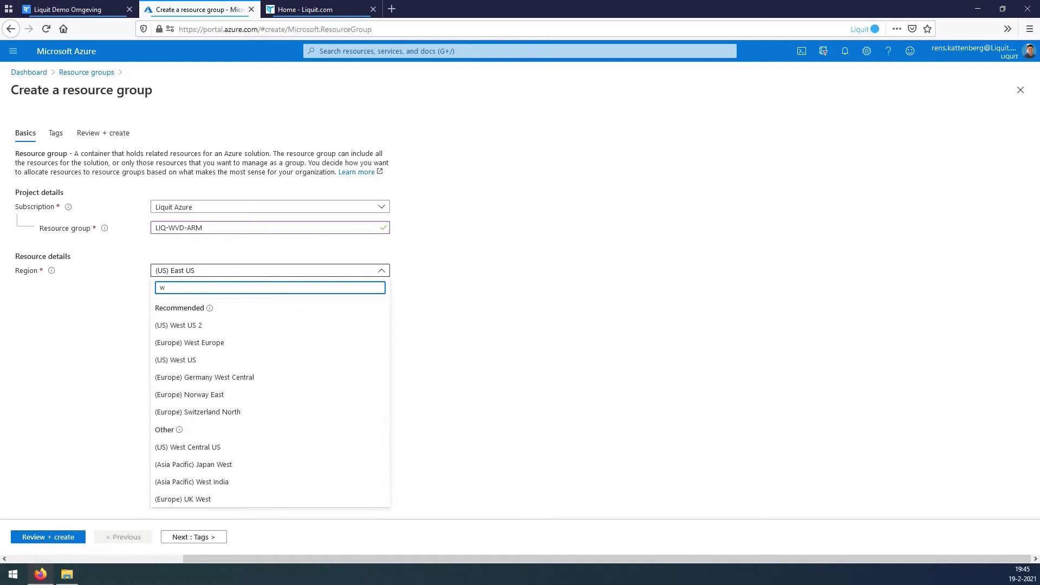
{"action": "key", "text": "Down"}
{"action": "key", "text": "Down"}
{"action": "key", "text": "Down"}
{"action": "key", "text": "Down"}
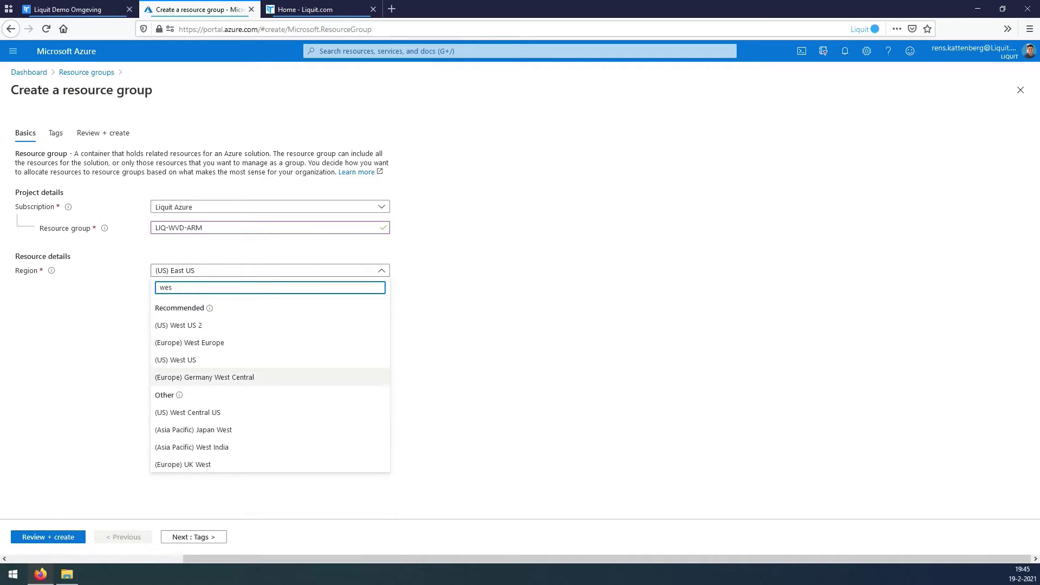
{"action": "key", "text": "Up"}
{"action": "key", "text": "Up"}
{"action": "key", "text": "Return"}
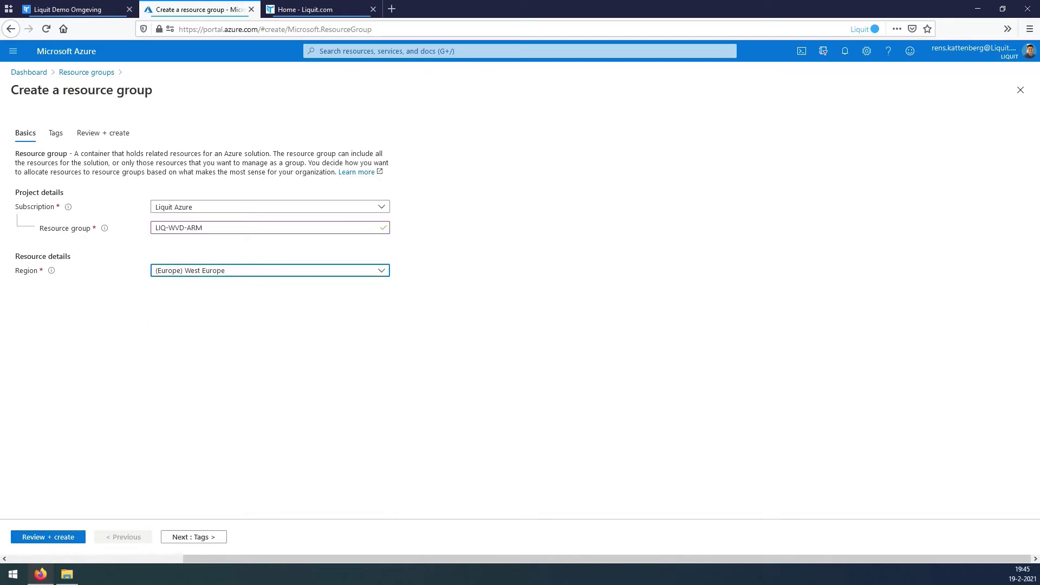
Tag it Project: LIQ-WVD-DEV, then review and create the resource group.
{"action": "key", "text": "Tab"}
{"action": "key", "text": "Return"}
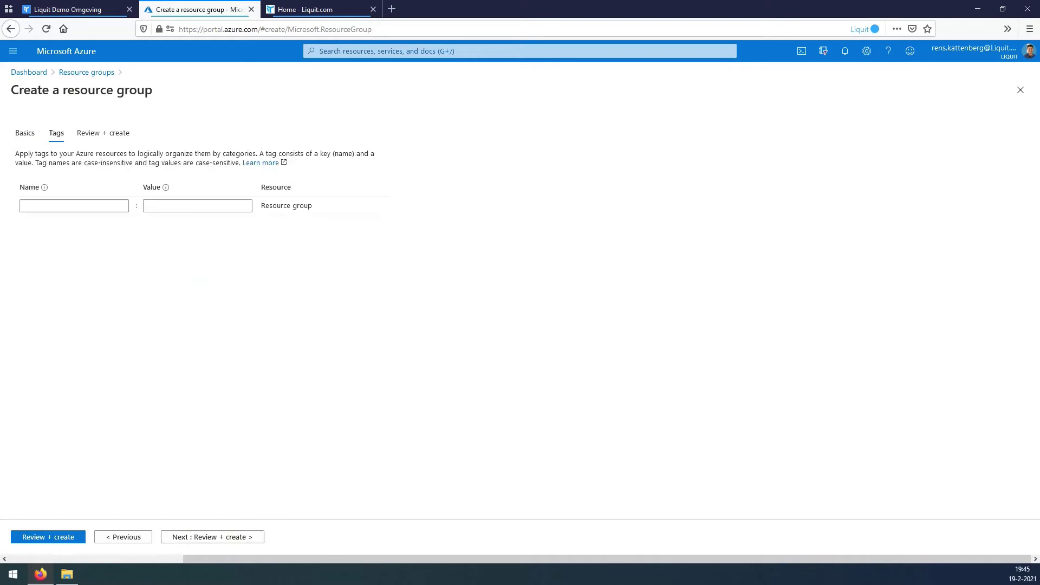
{"action": "type", "text": "p"}
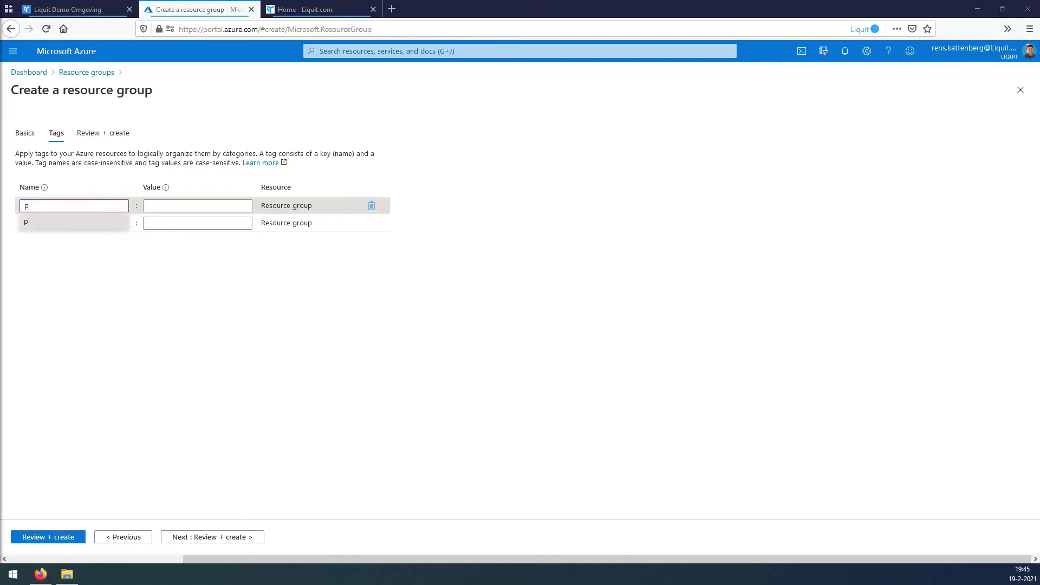
{"action": "key", "text": "BackSpace"}
{"action": "type", "text": "Project"}
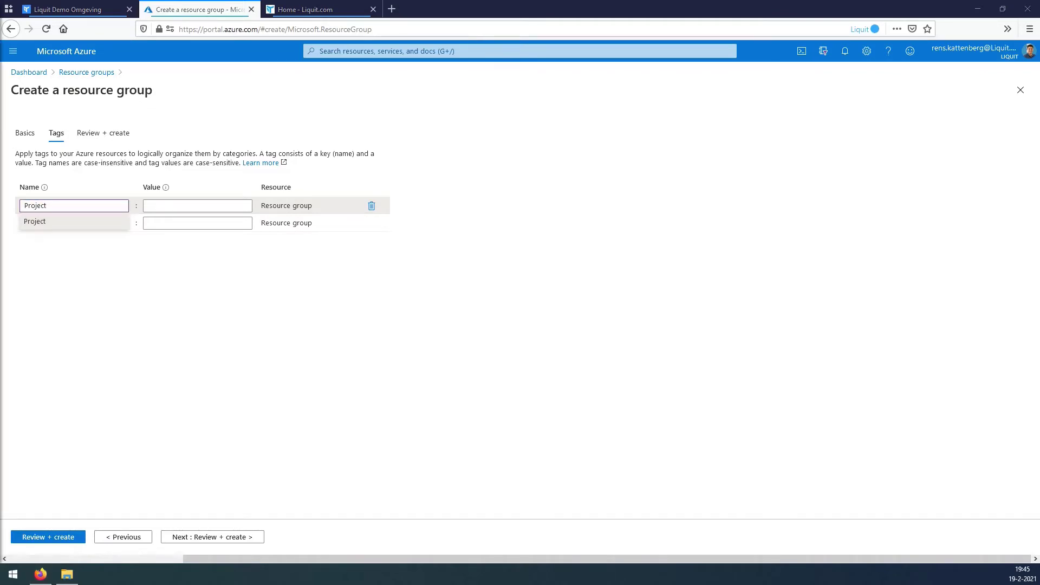
{"action": "key", "text": "Tab"}
{"action": "type", "text": "LIQ-WVD-DEV"}
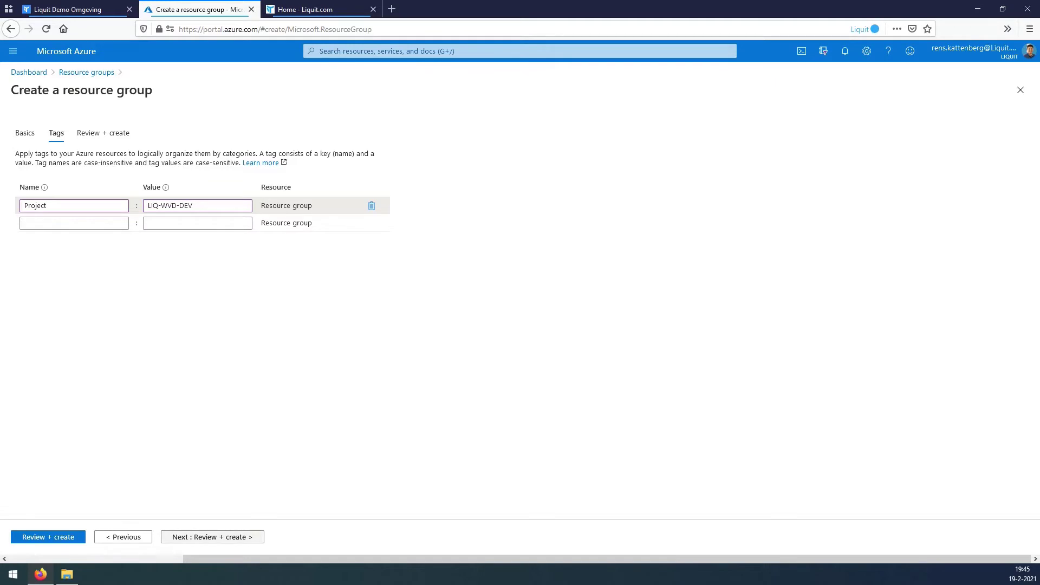
{"action": "left_click", "coordinate": [212, 537]}
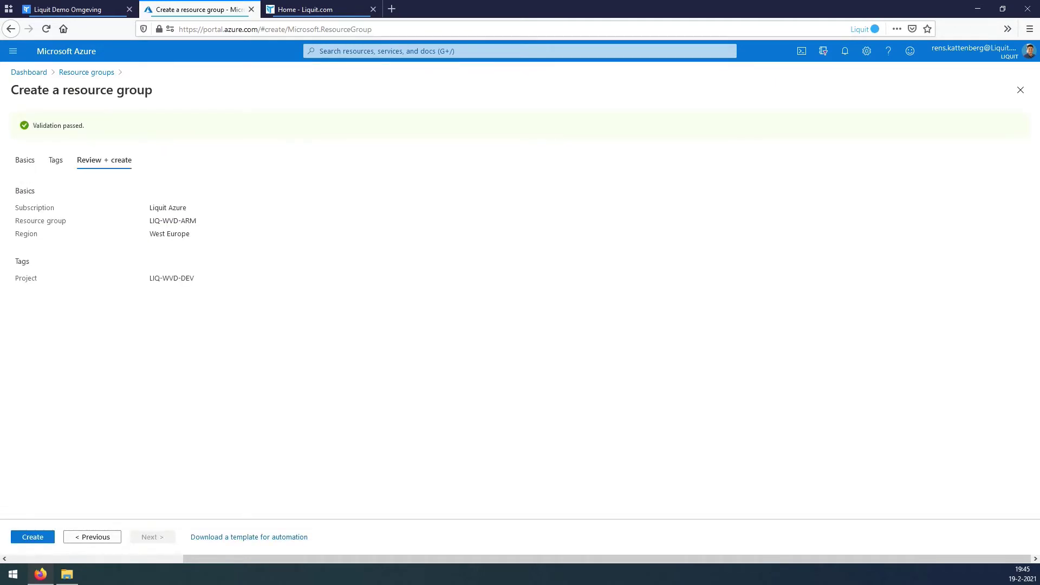
{"action": "left_click", "coordinate": [33, 537]}
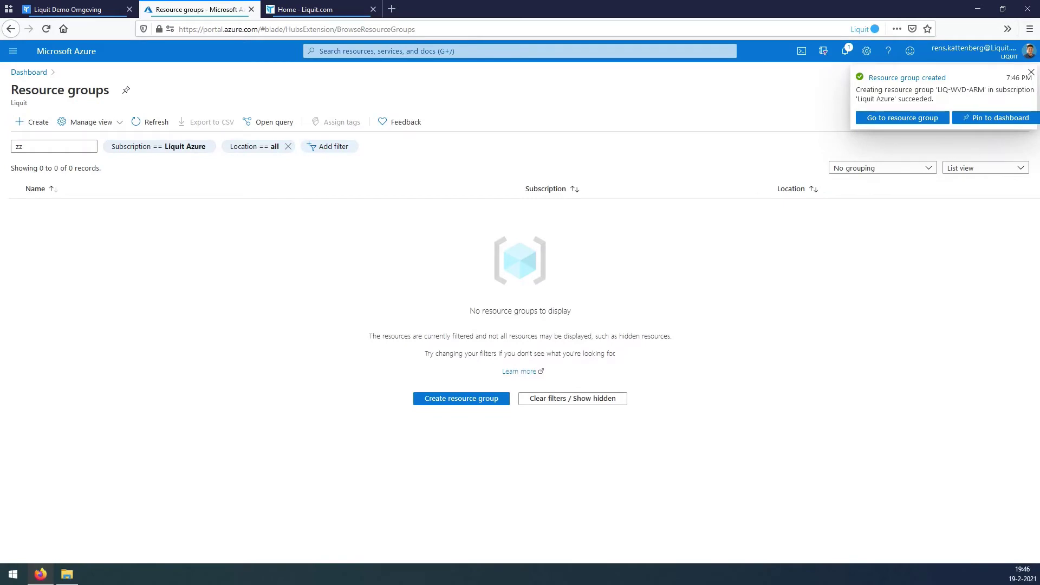
Refresh and filter the resource groups by 'LIQ-WVD-', then open LIQ-WVD-ARM in a new tab.
{"action": "left_click", "coordinate": [151, 122]}
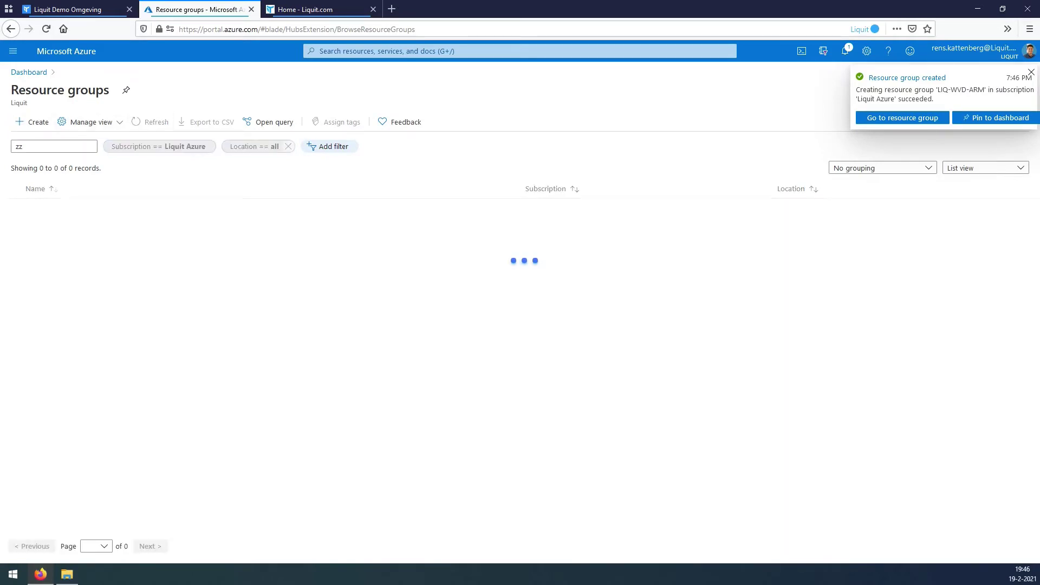
{"action": "key", "text": "BackSpace"}
{"action": "key", "text": "BackSpace"}
{"action": "type", "text": "LIQ-WVD-DEV"}
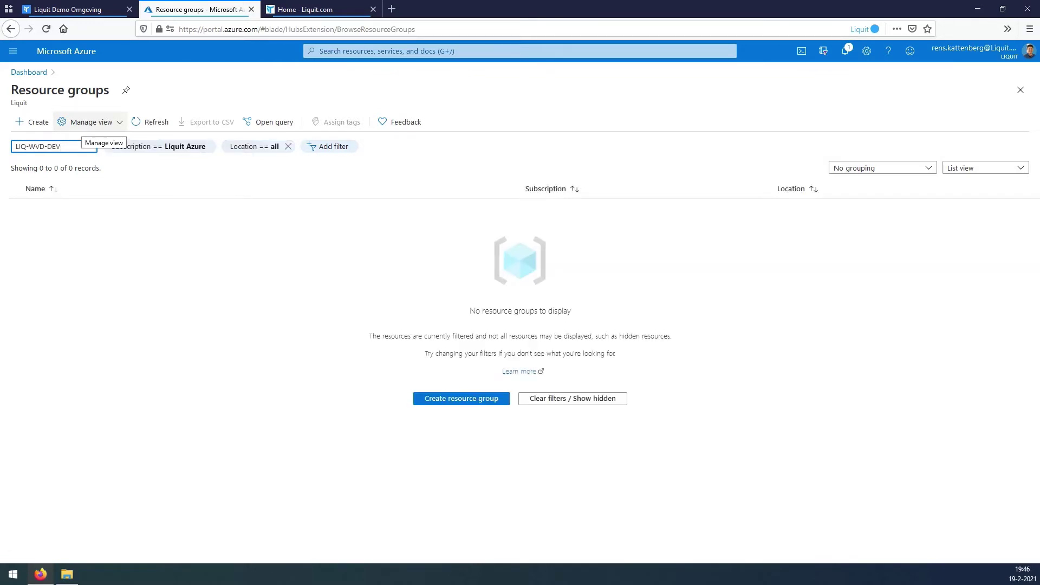
{"action": "key", "text": "BackSpace"}
{"action": "key", "text": "BackSpace"}
{"action": "key", "text": "BackSpace"}
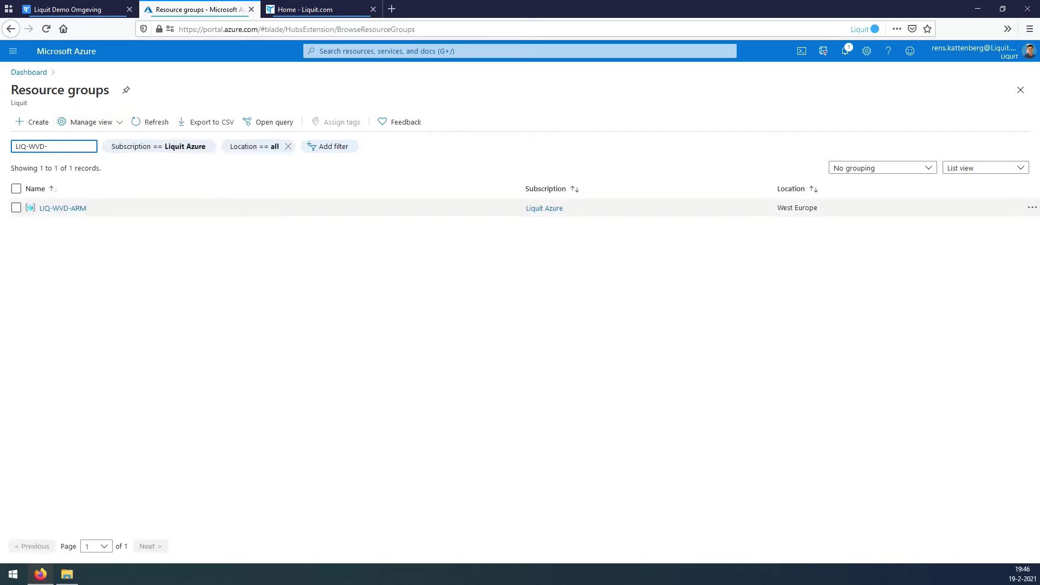
{"action": "left_click", "coordinate": [66, 208]}
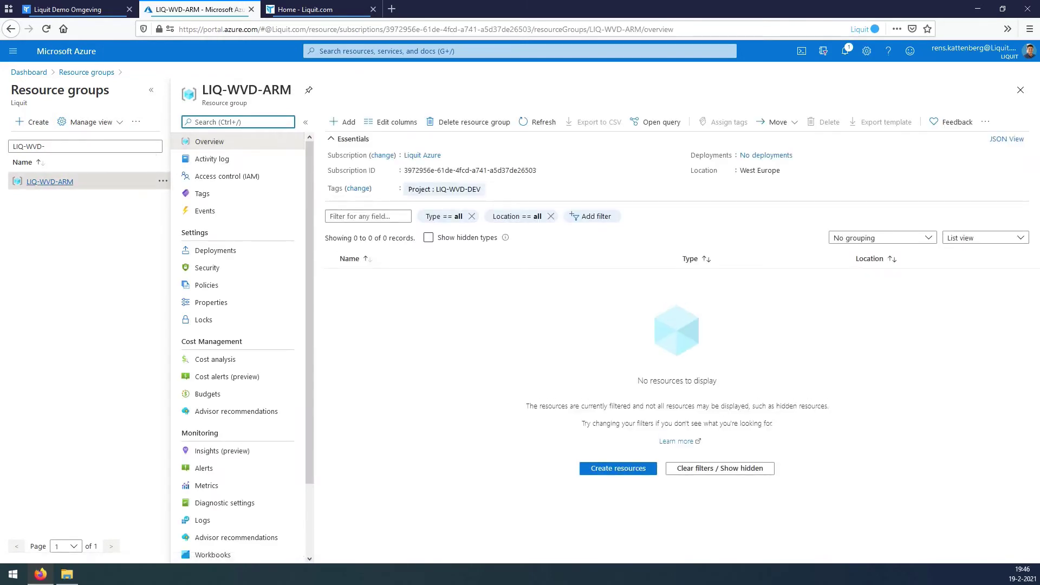
{"action": "right_click", "coordinate": [58, 183]}
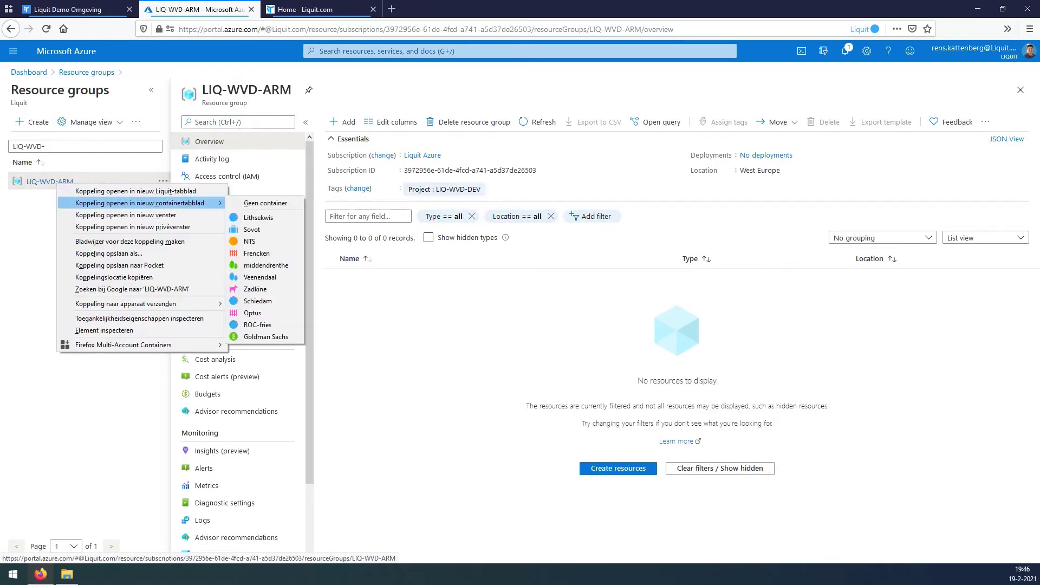
{"action": "left_click", "coordinate": [135, 191]}
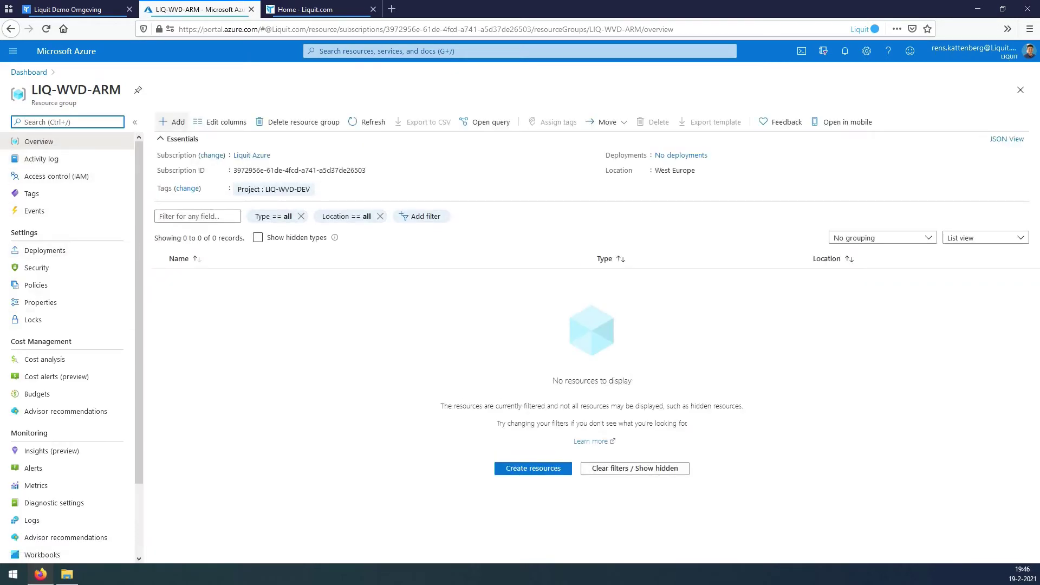
Search the resource group's Marketplace for 'vnet' and start creating a Virtual Network.
{"action": "left_click", "coordinate": [172, 122]}
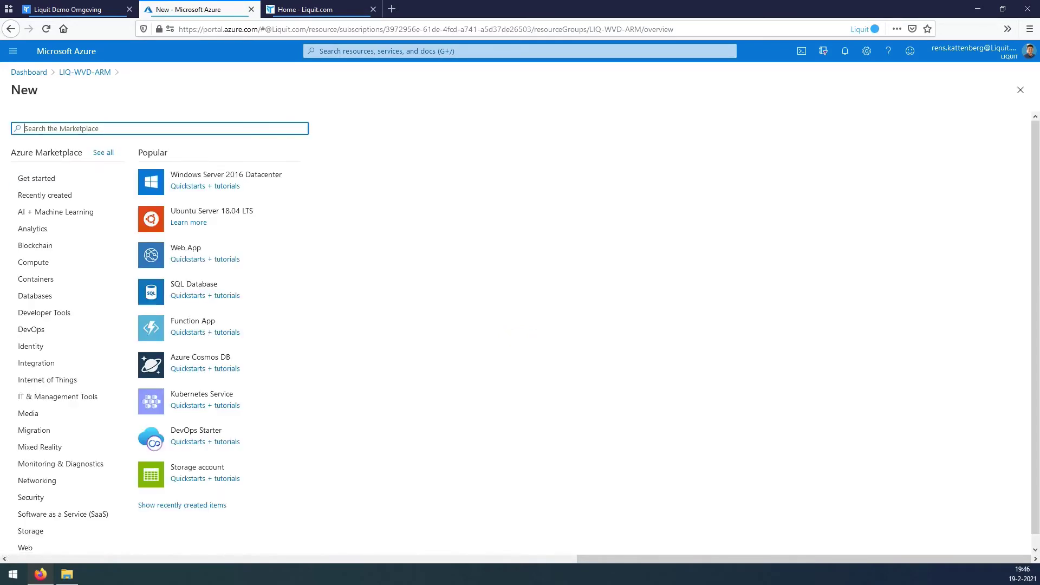
{"action": "type", "text": "vnet"}
{"action": "key", "text": "Down"}
{"action": "key", "text": "Down"}
{"action": "key", "text": "Down"}
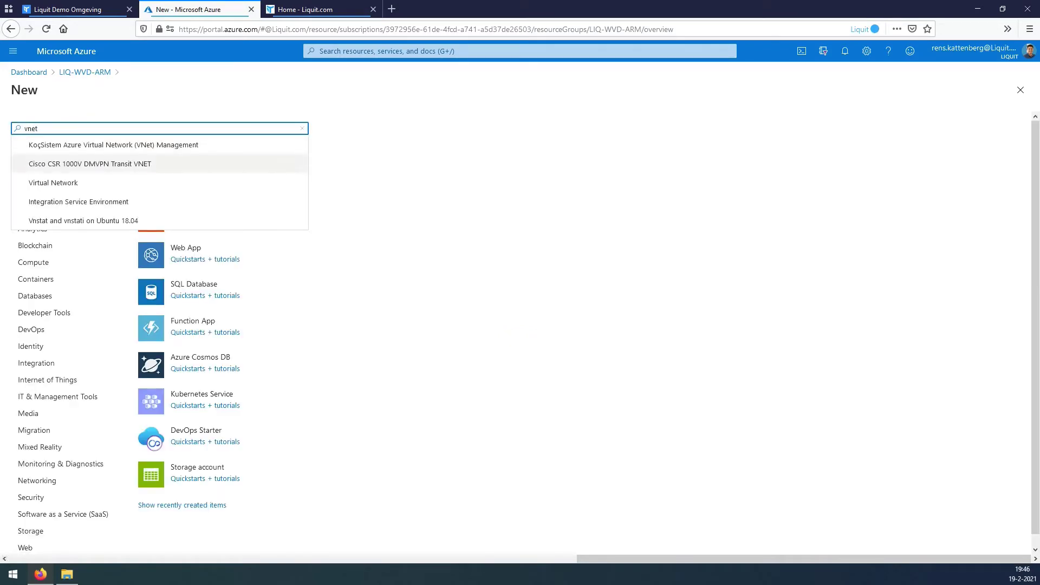
{"action": "key", "text": "Return"}
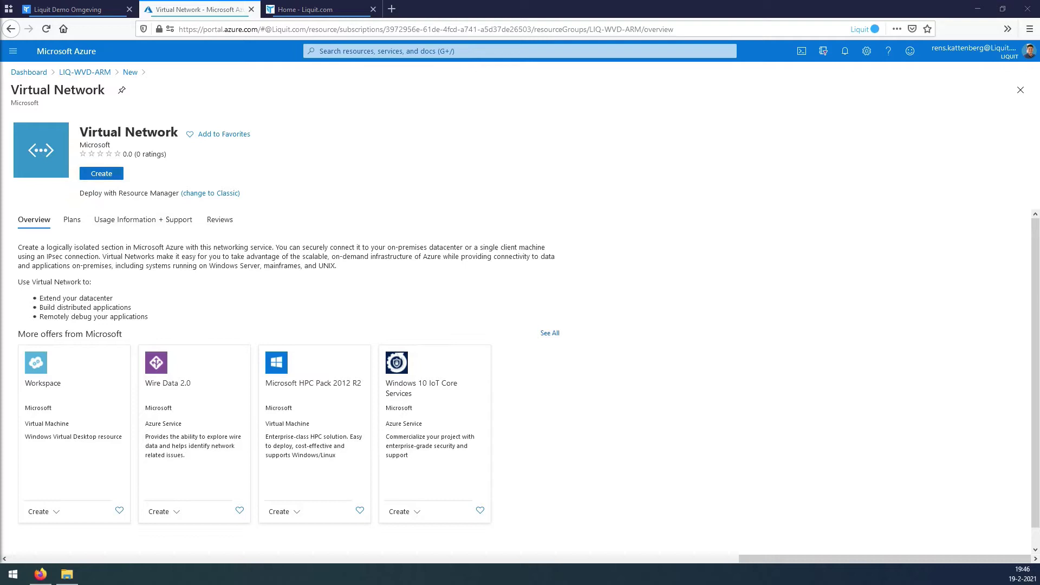
{"action": "left_click", "coordinate": [102, 173]}
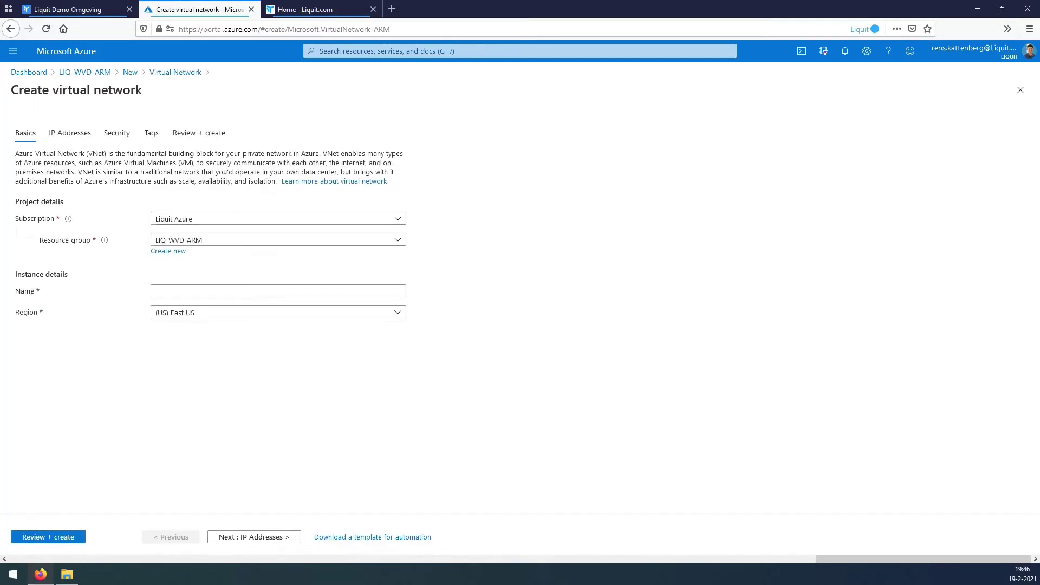
Name the network LIQ-WVD-VNET and set its region to West Europe.
{"action": "left_click", "coordinate": [278, 290]}
{"action": "type", "text": "LIQ-WVD-VNET"}
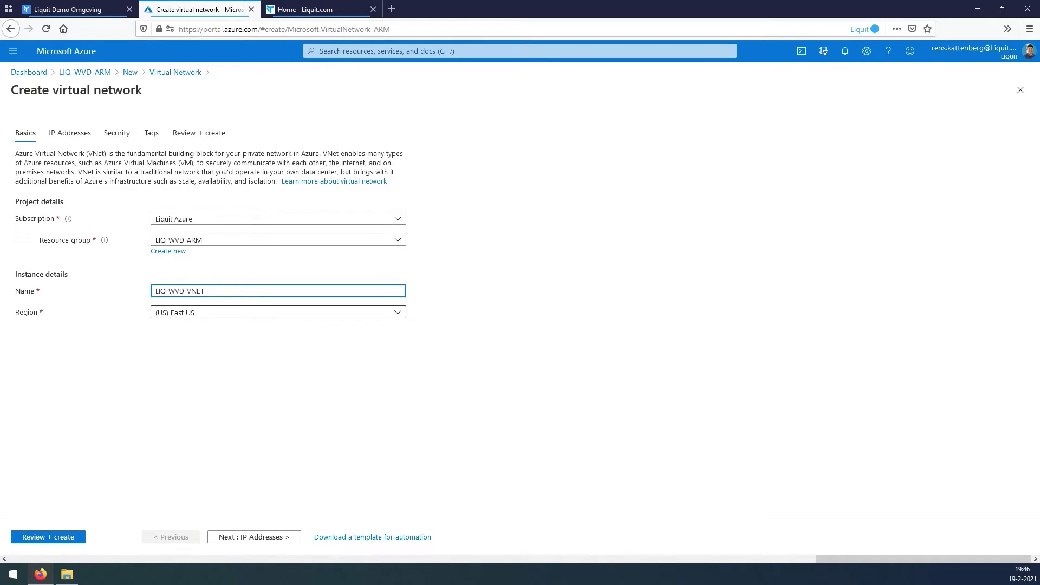
{"action": "key", "text": "Tab"}
{"action": "key", "text": "Return"}
{"action": "type", "text": "e"}
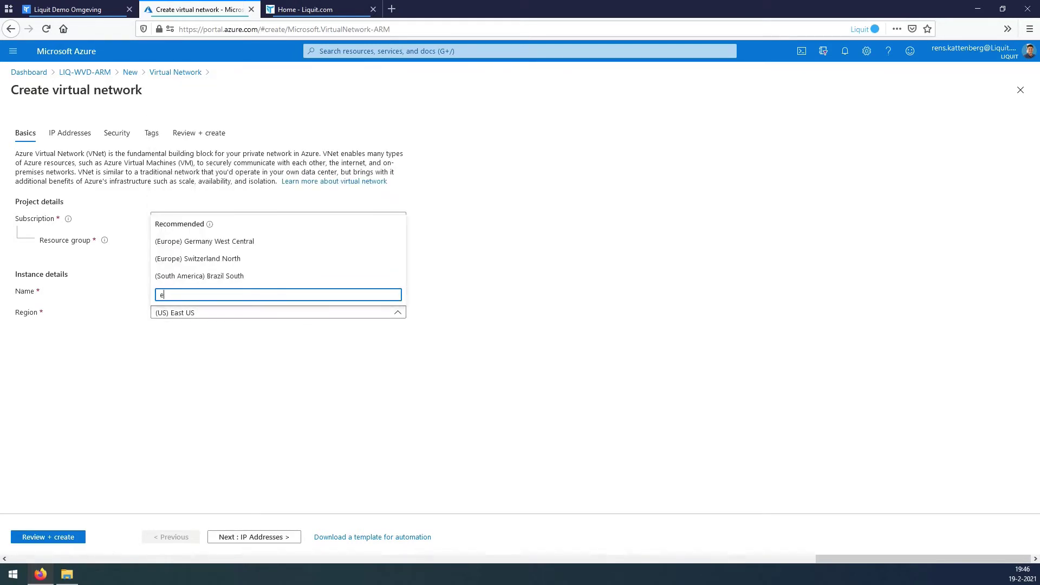
{"action": "type", "text": "ur"}
{"action": "key", "text": "Up"}
{"action": "key", "text": "Up"}
{"action": "key", "text": "Up"}
{"action": "key", "text": "Up"}
{"action": "key", "text": "Up"}
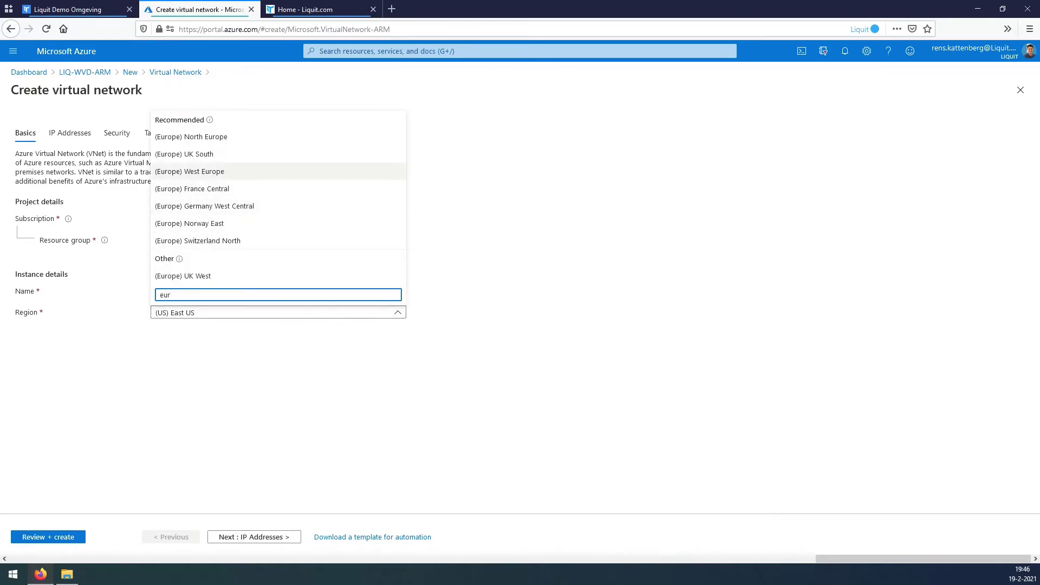
{"action": "key", "text": "Return"}
Add the tag Project: LIQ-WVD-DEV, validate, and create the virtual network.
{"action": "key", "text": "Tab"}
{"action": "key", "text": "Tab"}
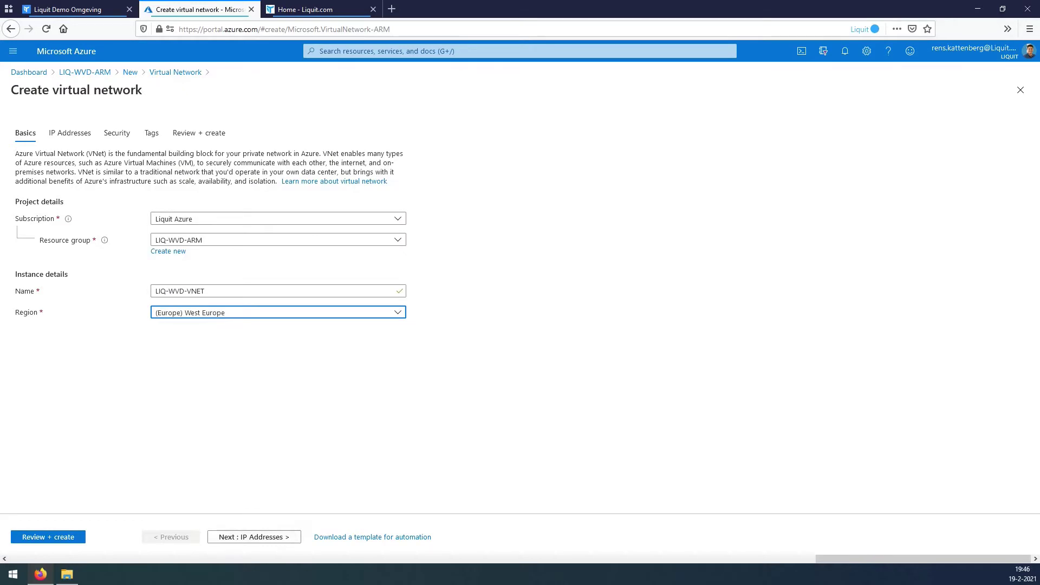
{"action": "key", "text": "Return"}
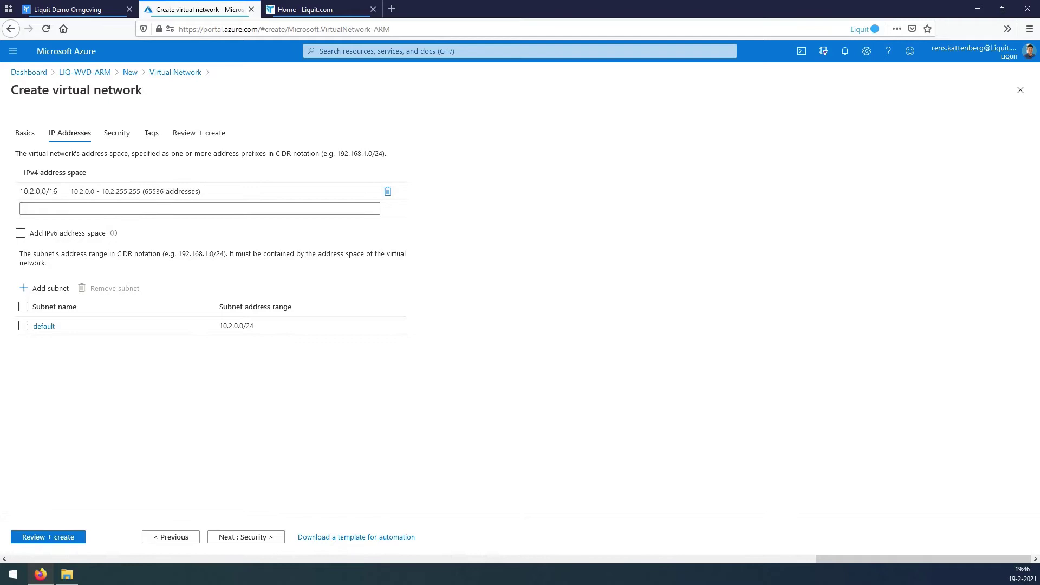
{"action": "key", "text": "Return"}
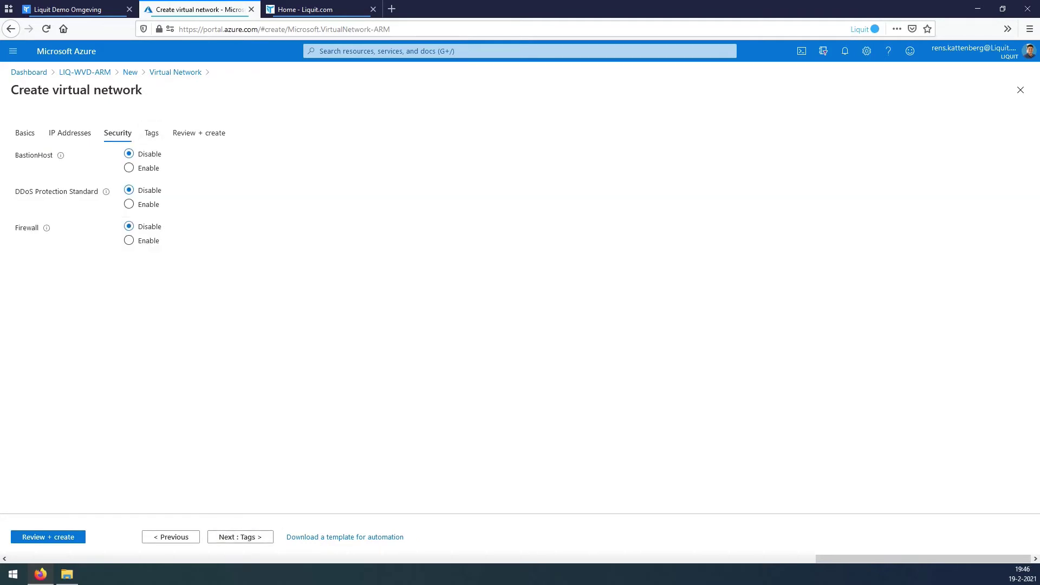
{"action": "key", "text": "Return"}
{"action": "left_click", "coordinate": [105, 218]}
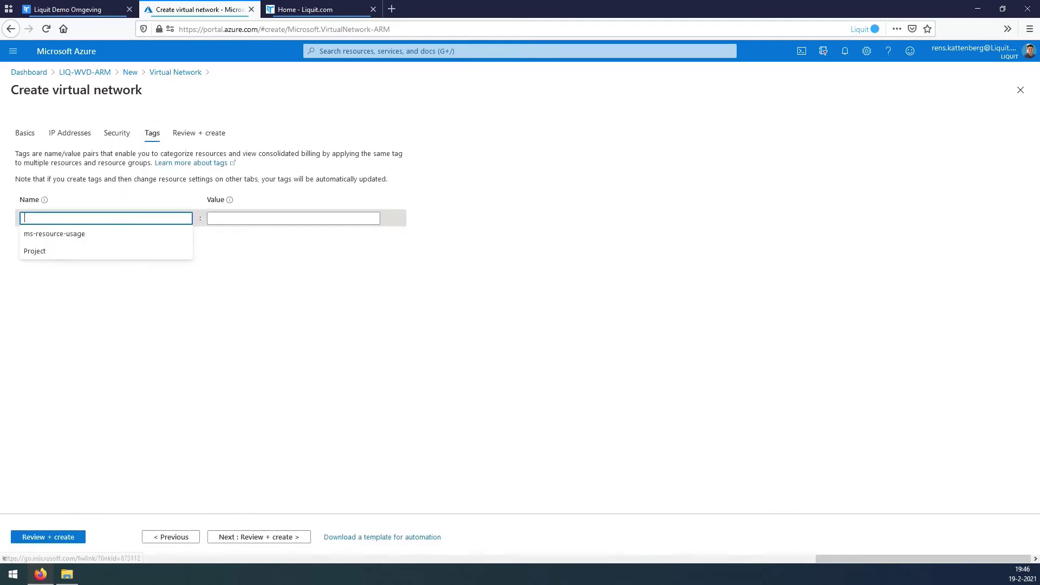
{"action": "type", "text": "p"}
{"action": "key", "text": "Down"}
{"action": "key", "text": "Down"}
{"action": "key", "text": "Tab"}
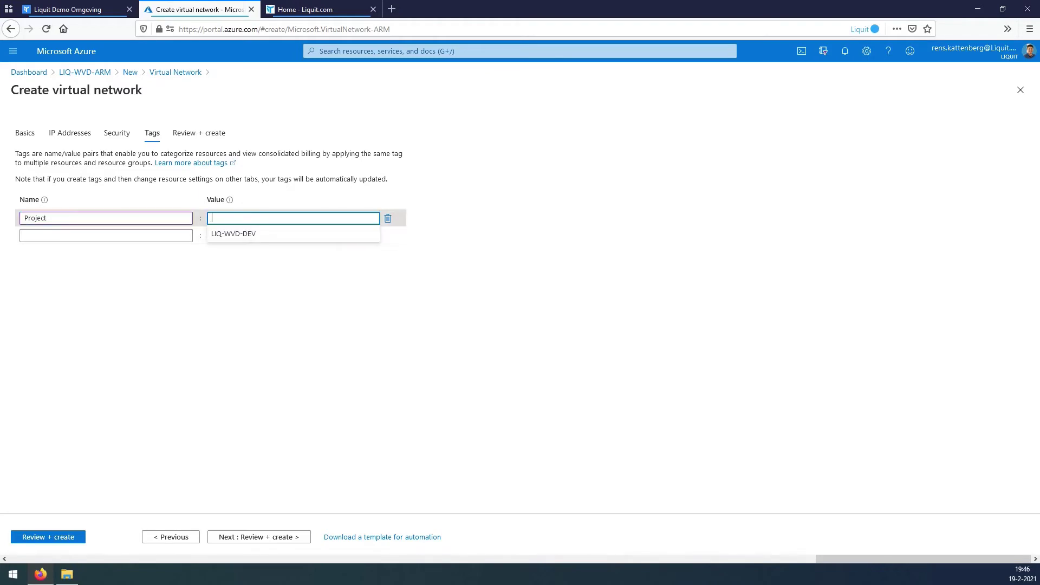
{"action": "key", "text": "Down"}
{"action": "key", "text": "Tab"}
{"action": "key", "text": "Return"}
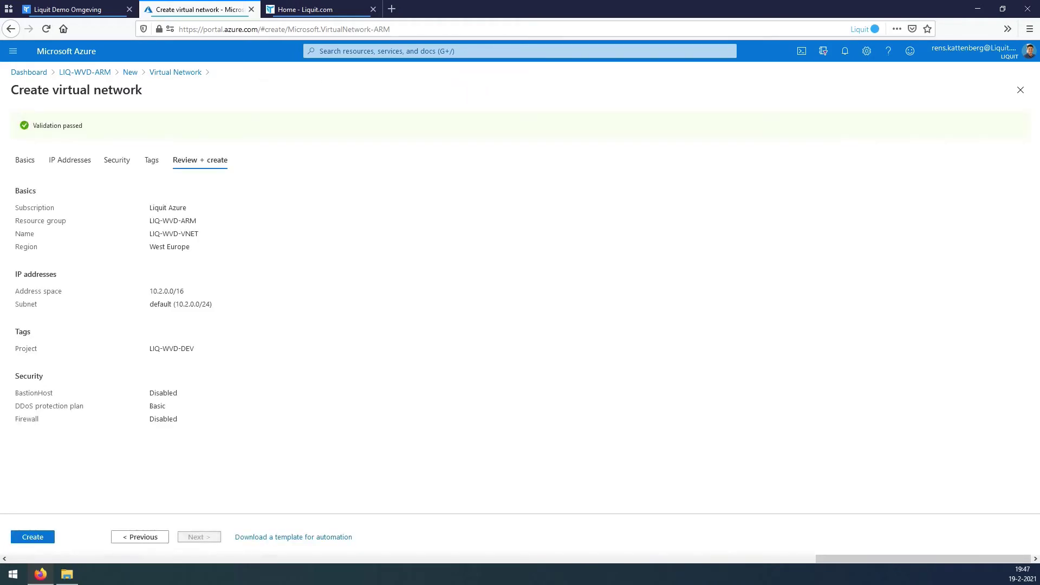
{"action": "key", "text": "Return"}
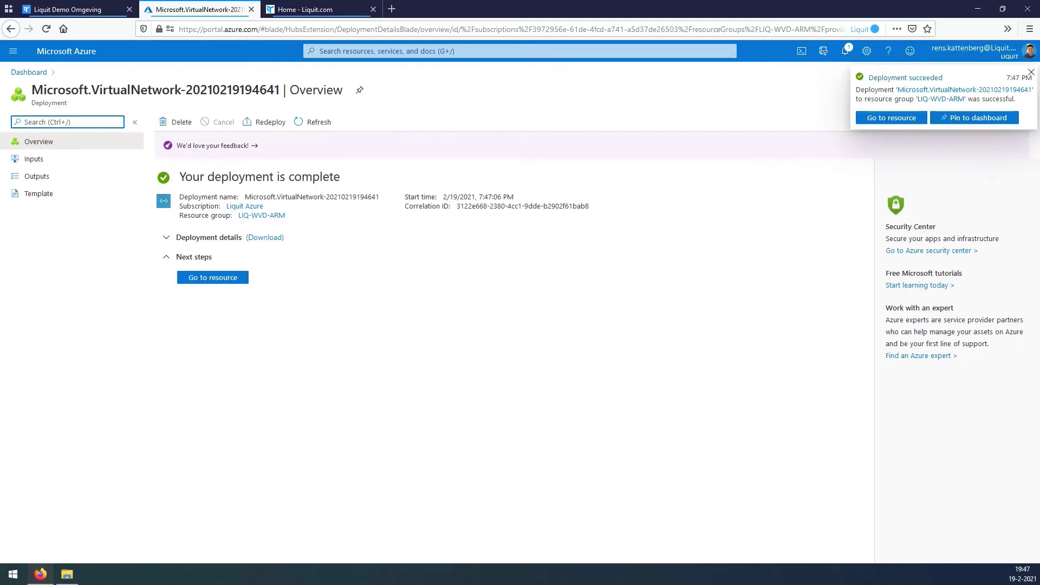
Go to the deployed Liquit-WVD-vnet and show its empty Peerings list.
{"action": "left_click", "coordinate": [213, 277]}
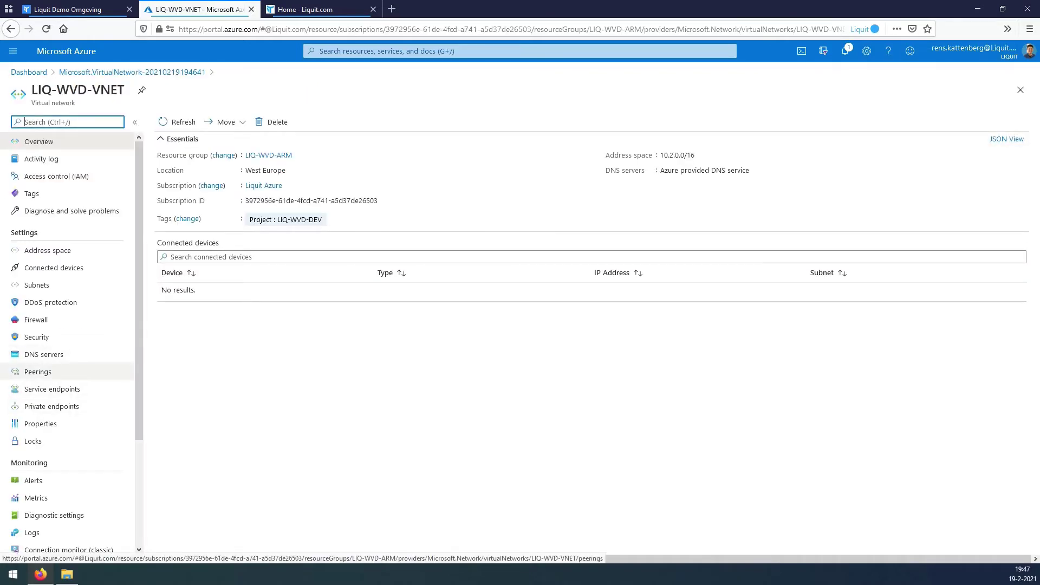
{"action": "left_click", "coordinate": [38, 372]}
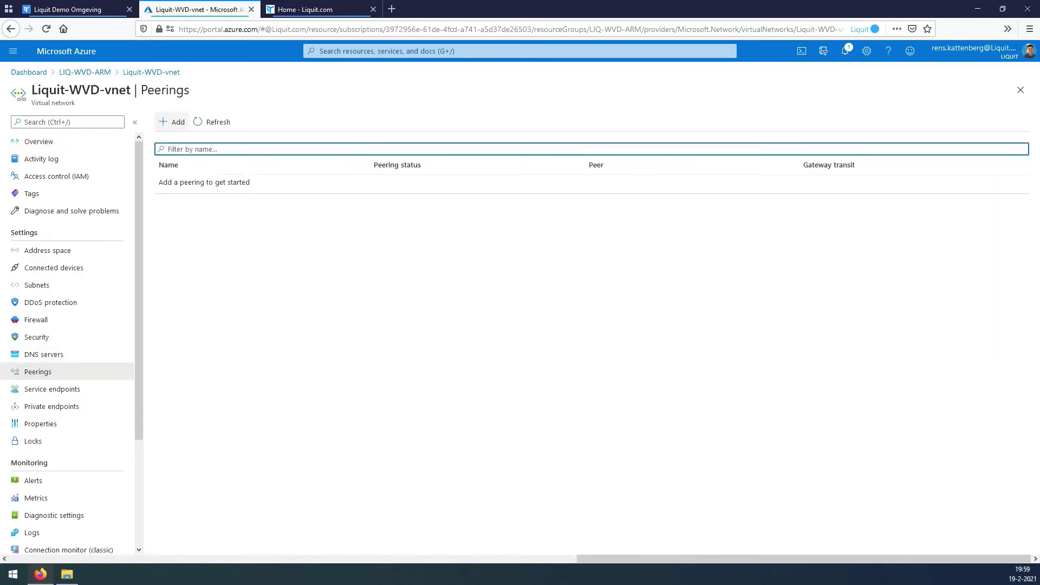
Start a new peering and paste the local and remote peering link names.
{"action": "left_click", "coordinate": [172, 121]}
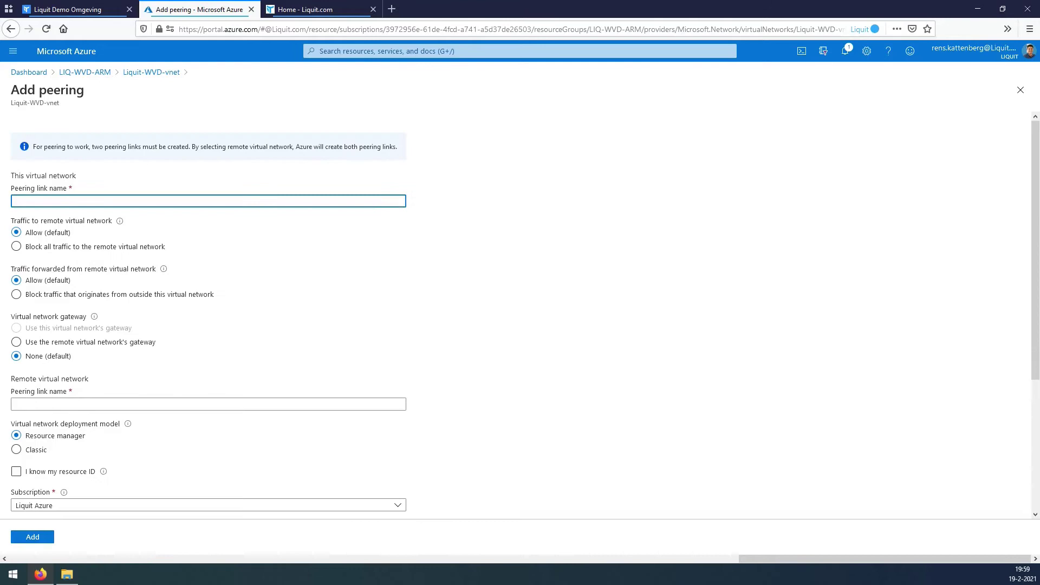
{"action": "key", "text": "alt+Tab"}
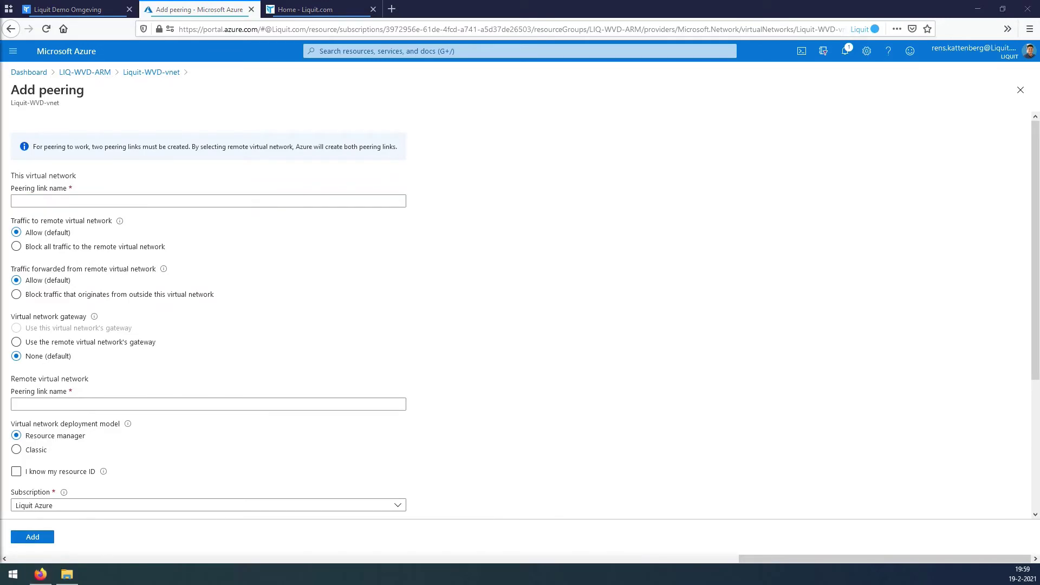
{"action": "key", "text": "alt+Tab"}
{"action": "type", "text": "Liquit-WVD-vnet_TO_Liquit-vnet"}
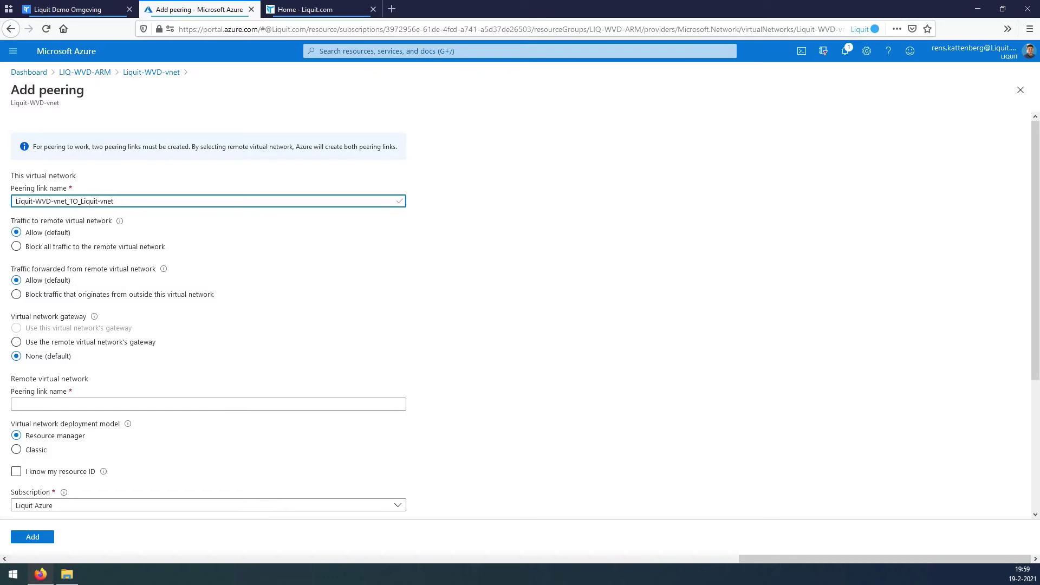
{"action": "key", "text": "alt+Tab"}
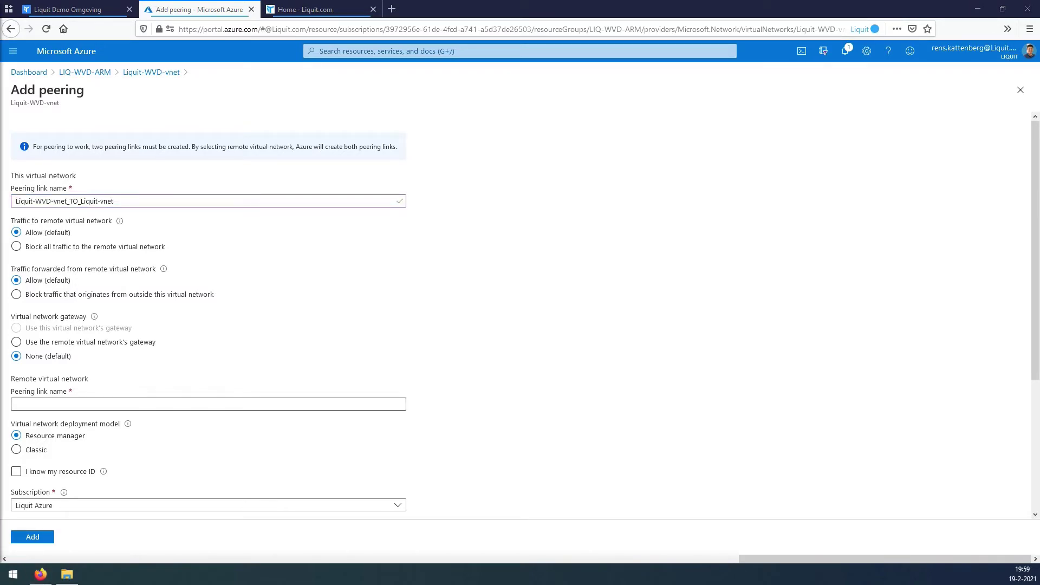
{"action": "left_click", "coordinate": [208, 405]}
{"action": "type", "text": "Liquit-vnet_TO_ Liquit-WVD-vnet"}
Remove the stray space from the remote link name and add the peering to Liquit-vnet.
{"action": "scroll", "coordinate": [208, 315], "scroll_direction": "down", "scroll_amount": 3}
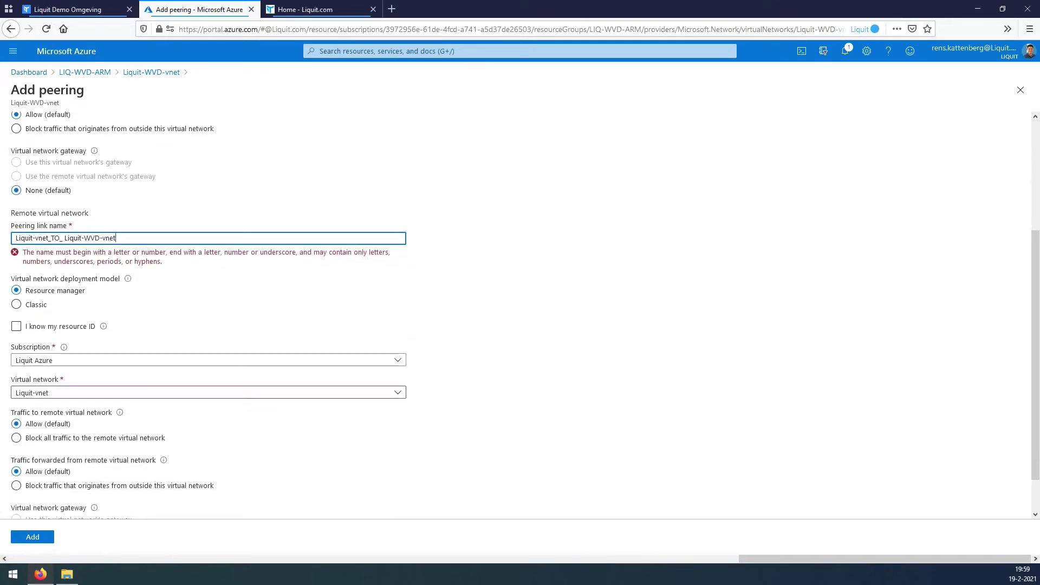
{"action": "scroll", "coordinate": [208, 314], "scroll_direction": "up", "scroll_amount": 3}
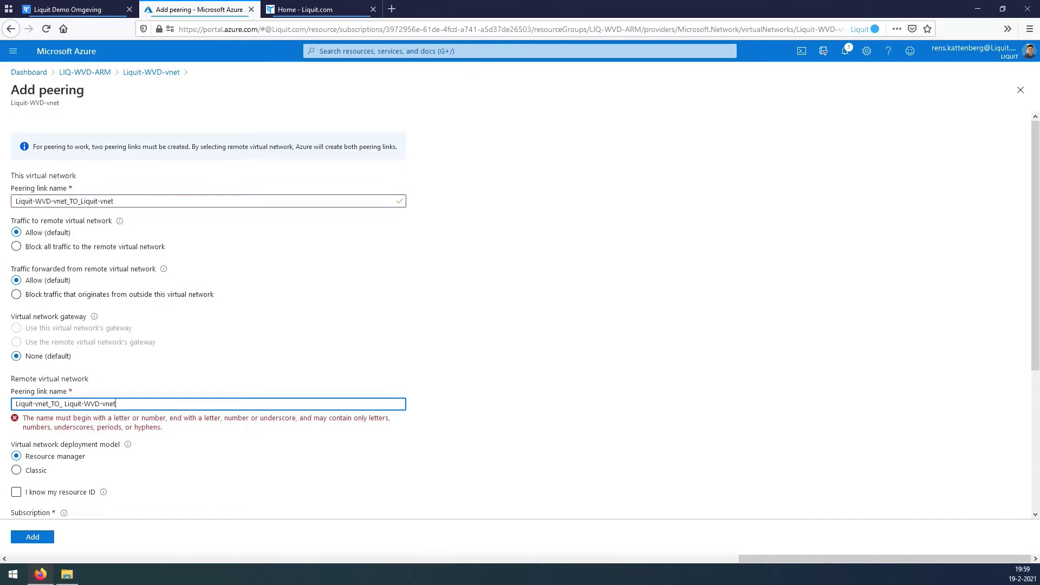
{"action": "key", "text": "BackSpace"}
{"action": "scroll", "coordinate": [208, 314], "scroll_direction": "down", "scroll_amount": 3}
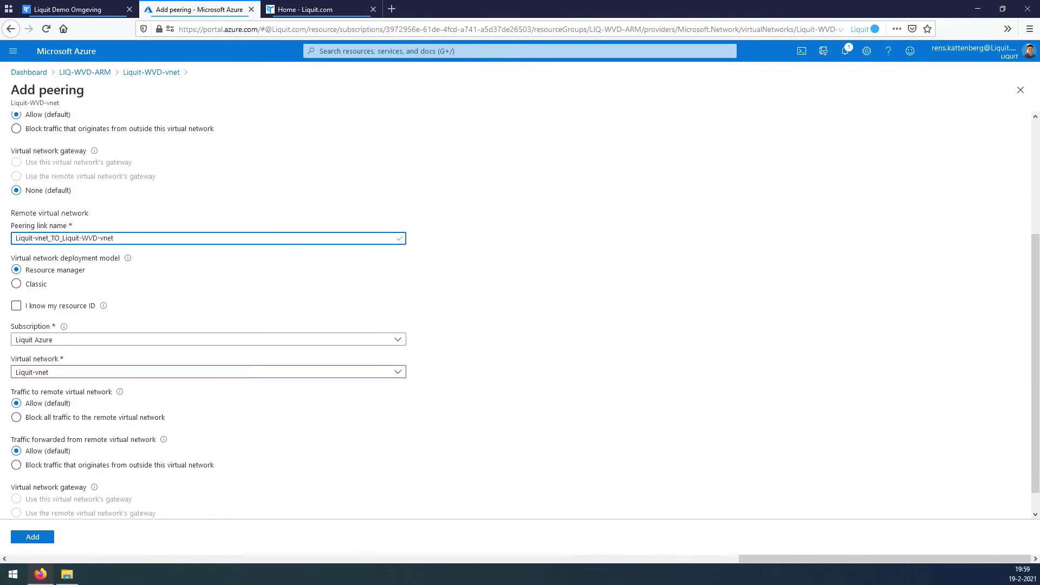
{"action": "scroll", "coordinate": [208, 314], "scroll_direction": "down", "scroll_amount": 1}
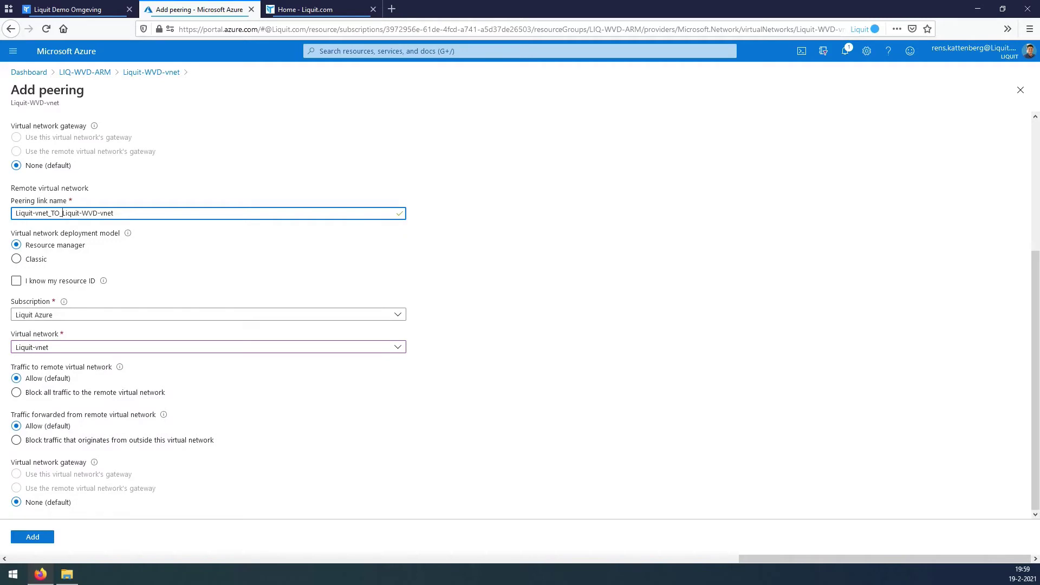
{"action": "key", "text": "Return"}
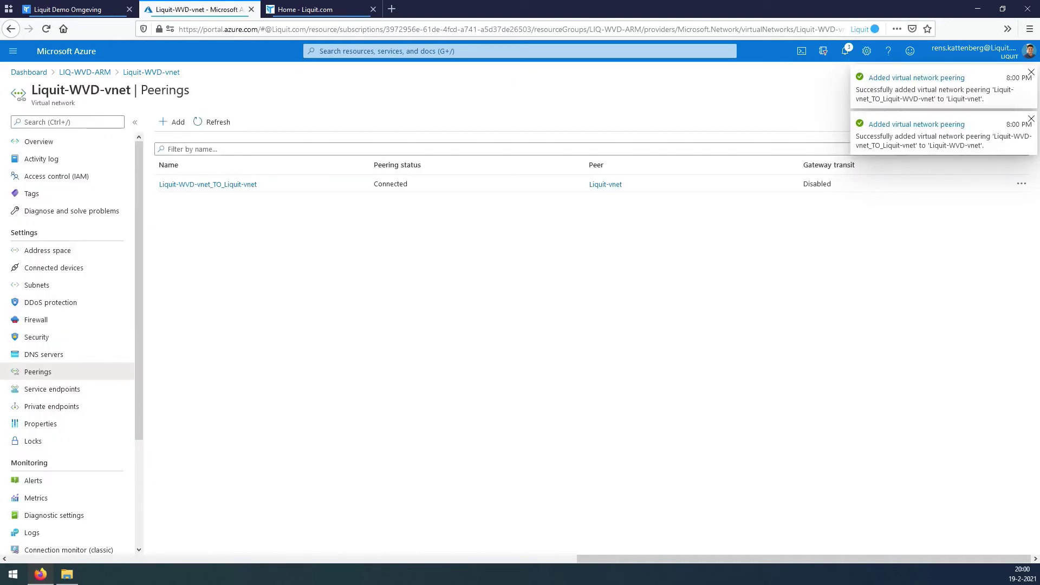
Switch the DNS servers to Custom with entries 10.1.0.4 and 10.1.0.5, and save.
{"action": "left_click", "coordinate": [43, 354]}
{"action": "left_click", "coordinate": [160, 201]}
{"action": "type", "text": "10.1.0.4"}
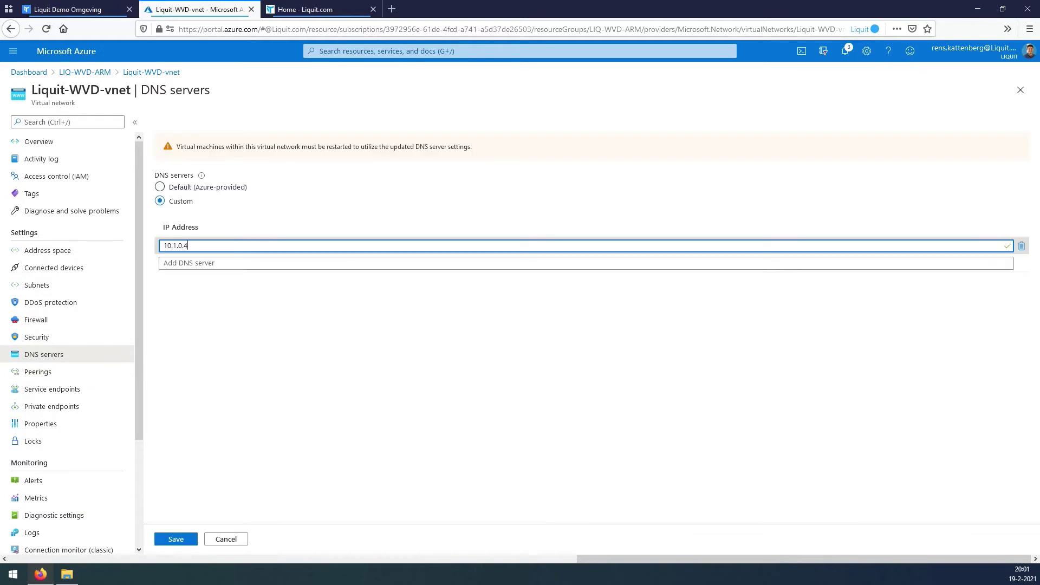
{"action": "left_click", "coordinate": [380, 262]}
{"action": "type", "text": "10.1.0.5"}
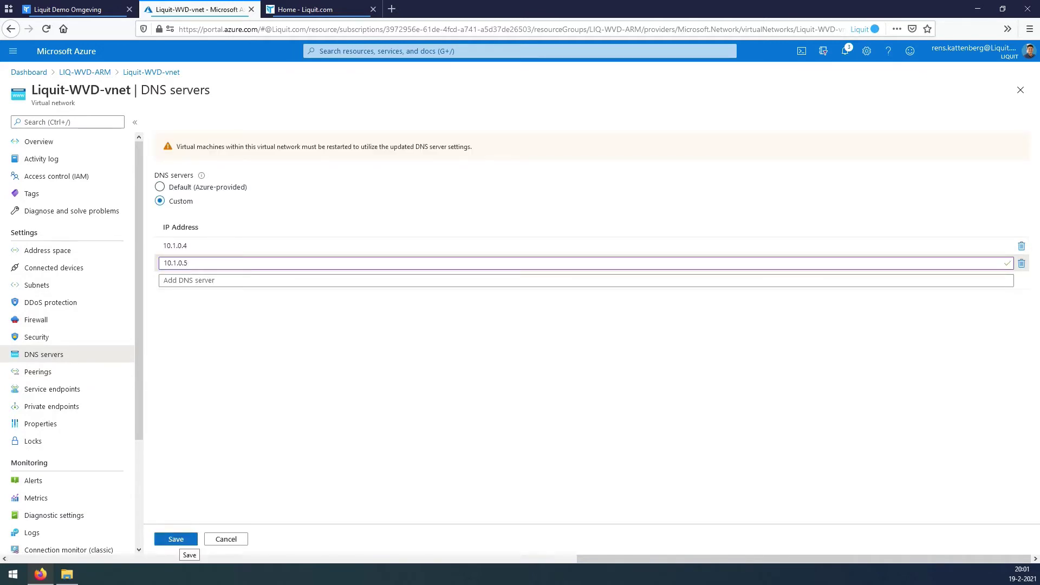
{"action": "left_click", "coordinate": [176, 539]}
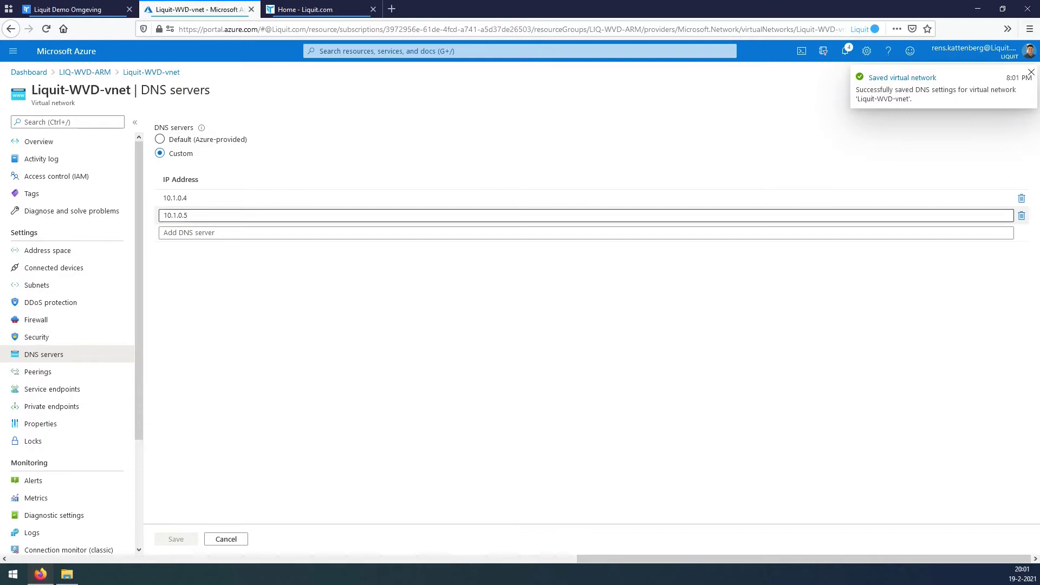
From LIQ-WVD-ARM, search the Marketplace for 'windows 10' and pick the Enterprise multi-session 20H2 plan.
{"action": "left_click", "coordinate": [85, 73]}
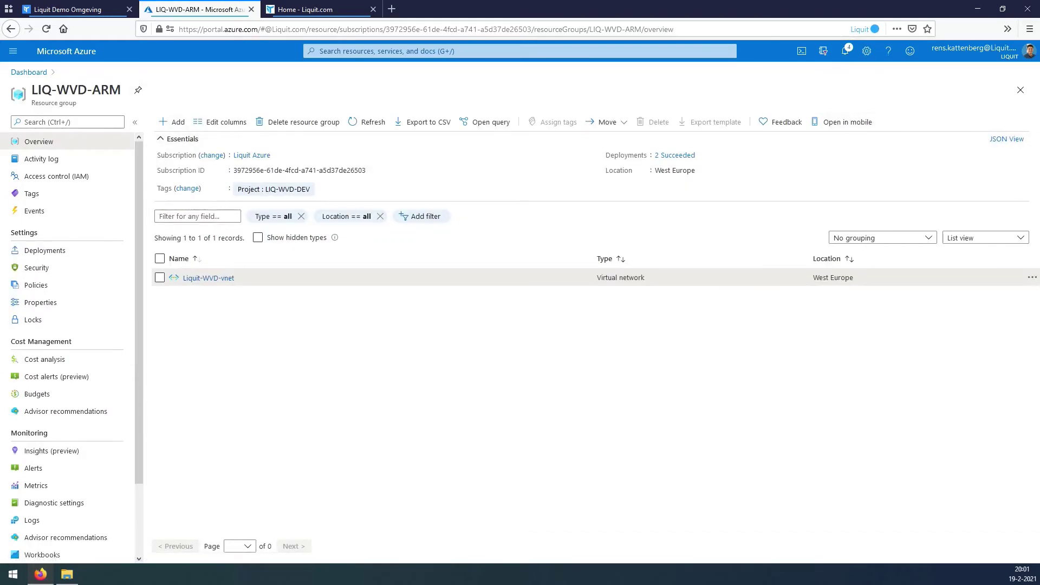
{"action": "left_click", "coordinate": [173, 122]}
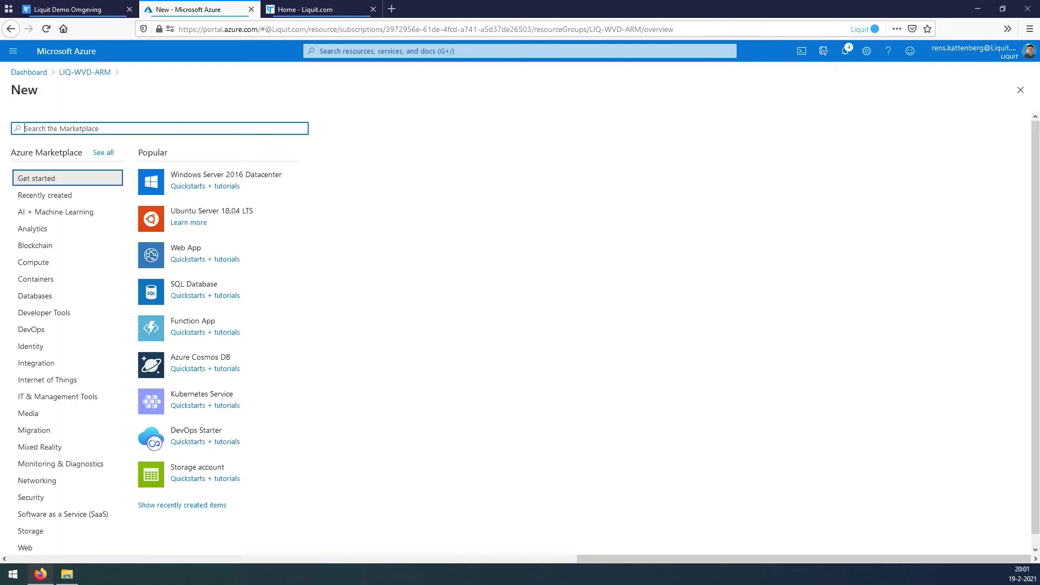
{"action": "type", "text": "windows"}
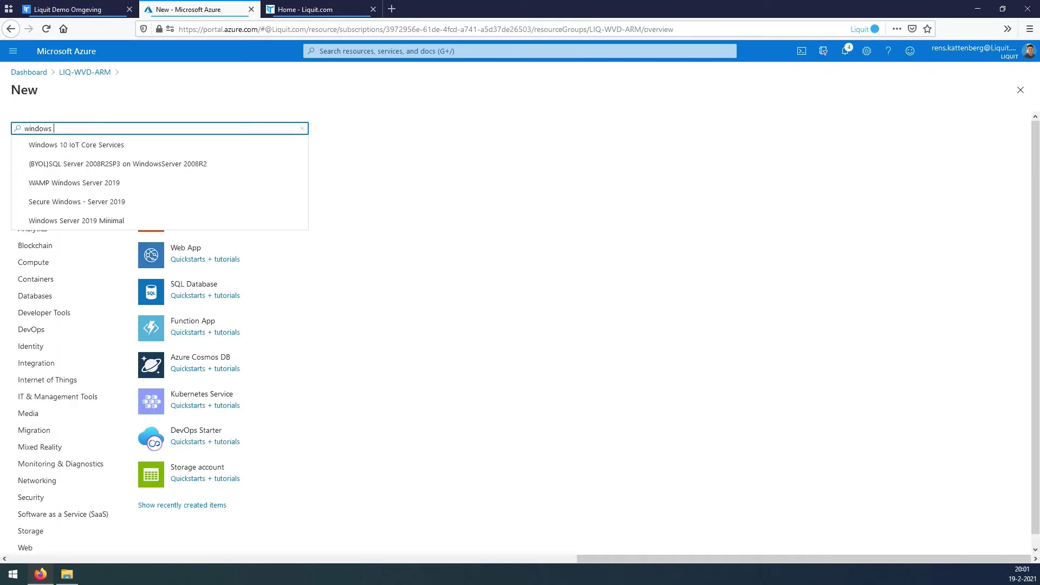
{"action": "type", "text": " 10"}
{"action": "key", "text": "Return"}
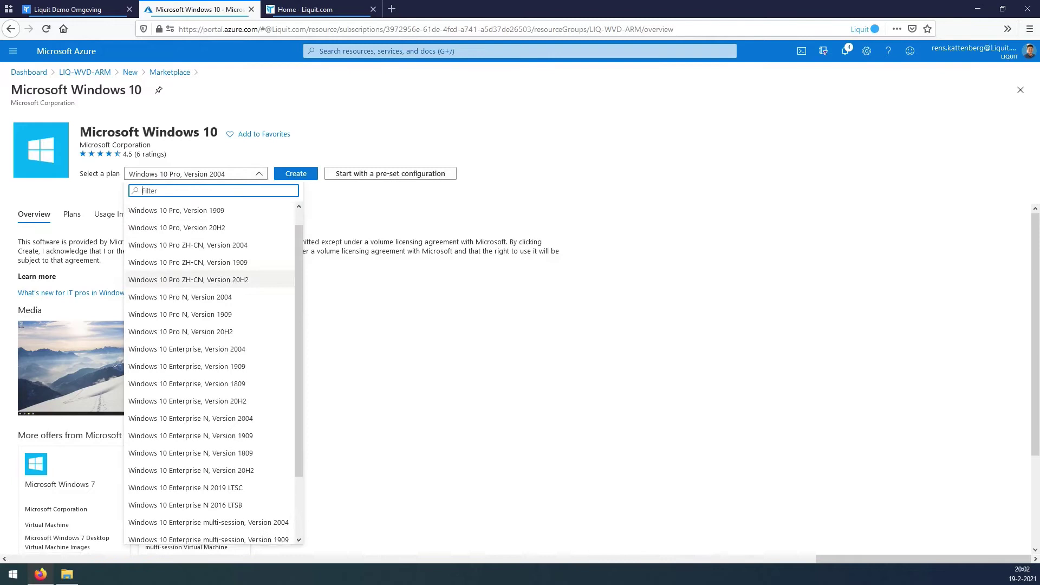
{"action": "scroll", "coordinate": [211, 280], "scroll_direction": "down", "scroll_amount": 3}
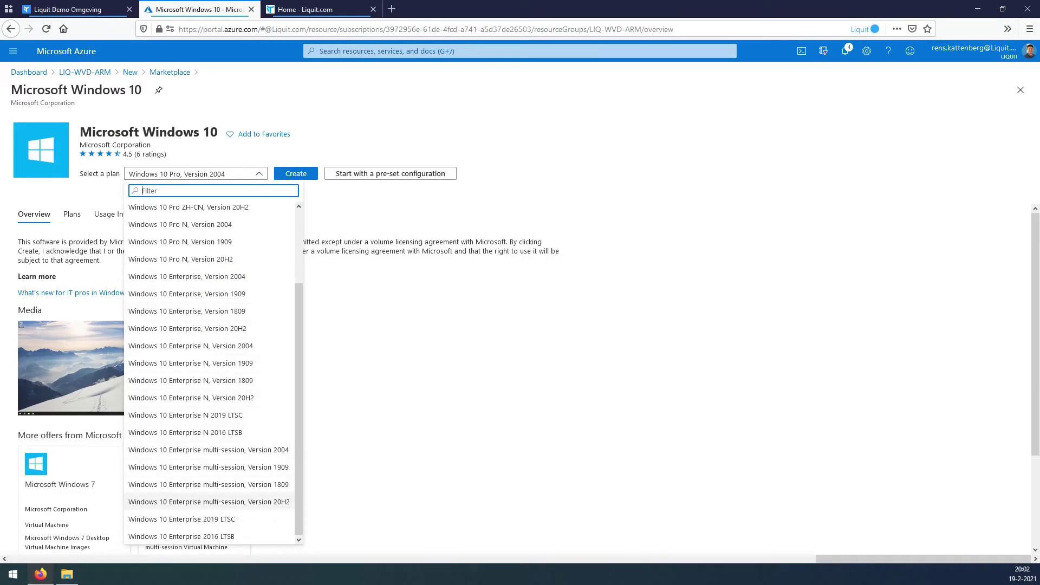
{"action": "left_click", "coordinate": [209, 501]}
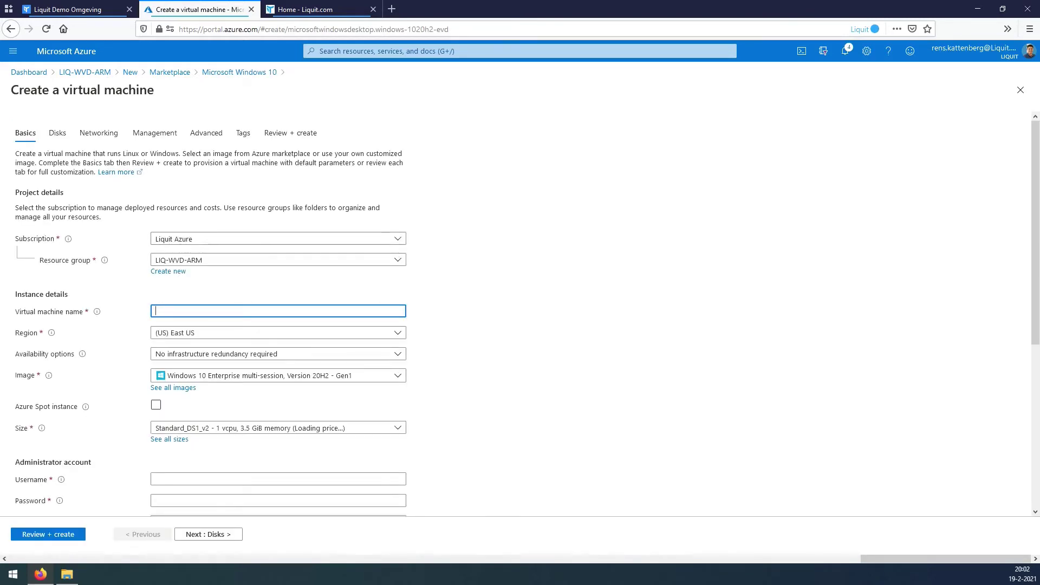
Paste the VM name and set the region to (Europe) West Europe.
{"action": "key", "text": "ctrl+v"}
{"action": "key", "text": "Tab"}
{"action": "key", "text": "Return"}
{"action": "type", "text": "eur"}
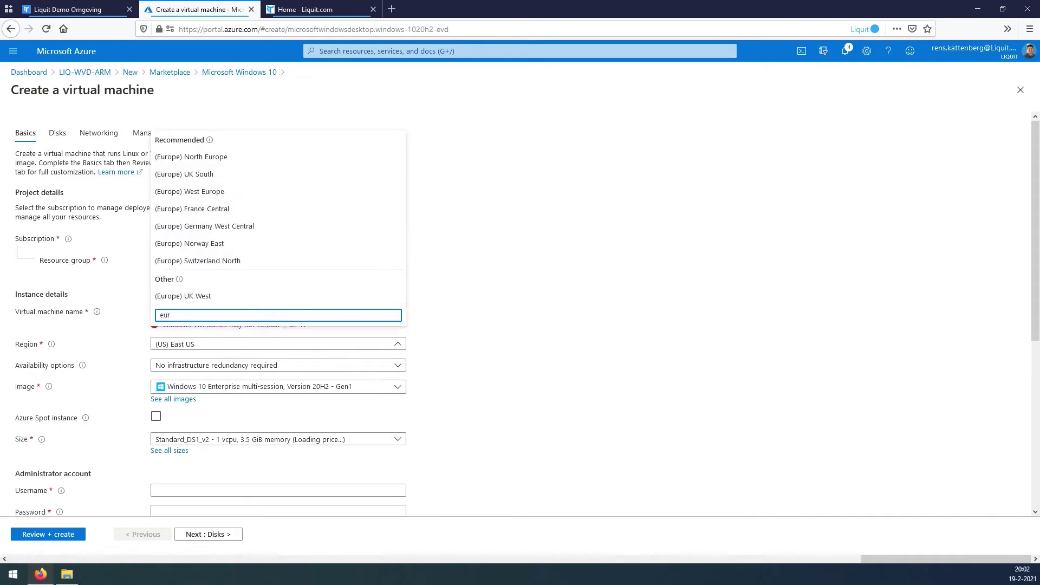
{"action": "left_click", "coordinate": [189, 191]}
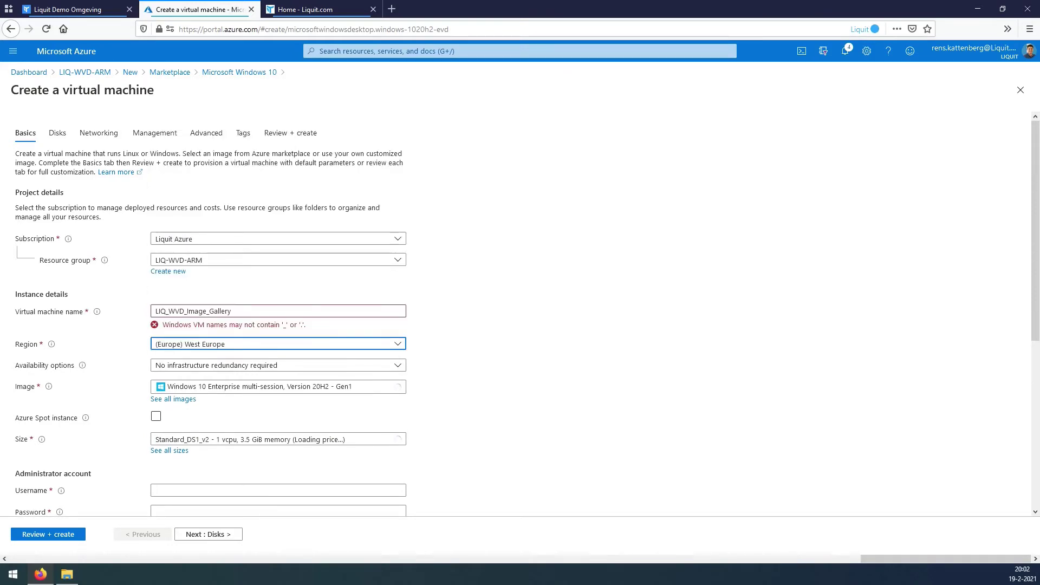
Enter the administrator username and password, confirm the licence, and continue to Disks.
{"action": "scroll", "coordinate": [520, 314], "scroll_direction": "down", "scroll_amount": 3}
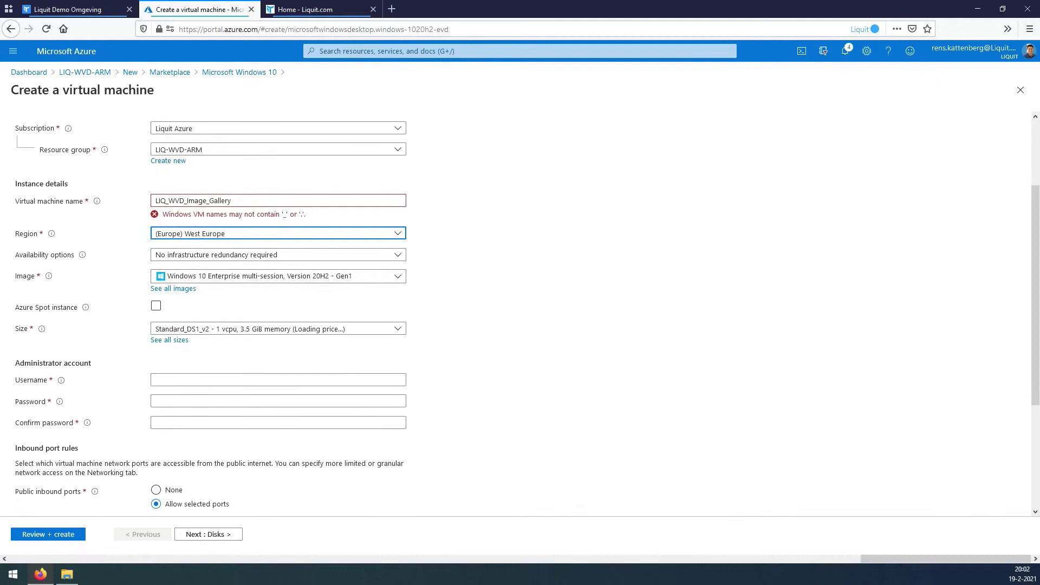
{"action": "scroll", "coordinate": [520, 314], "scroll_direction": "down", "scroll_amount": 2}
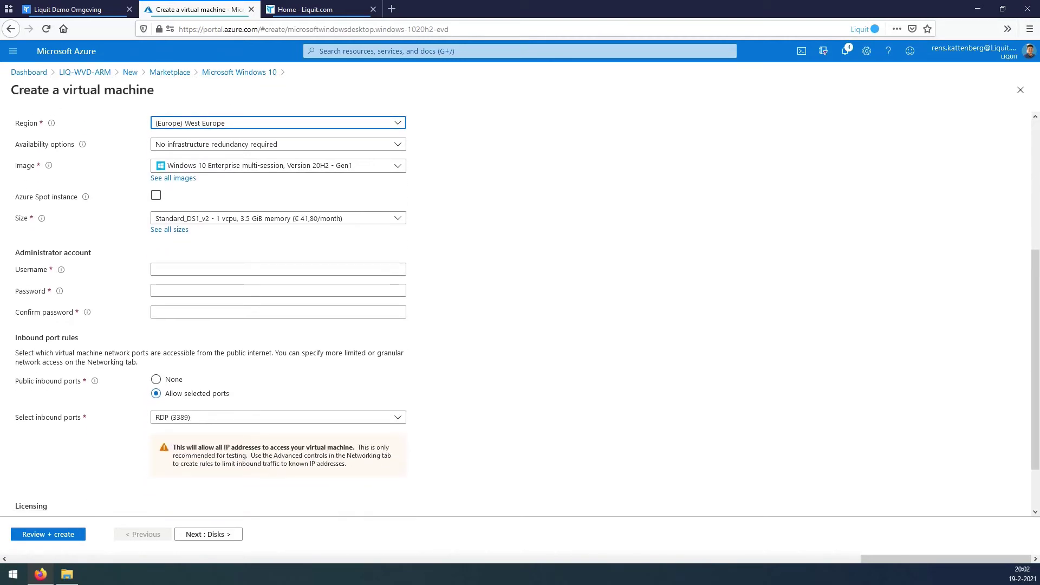
{"action": "left_click", "coordinate": [278, 269]}
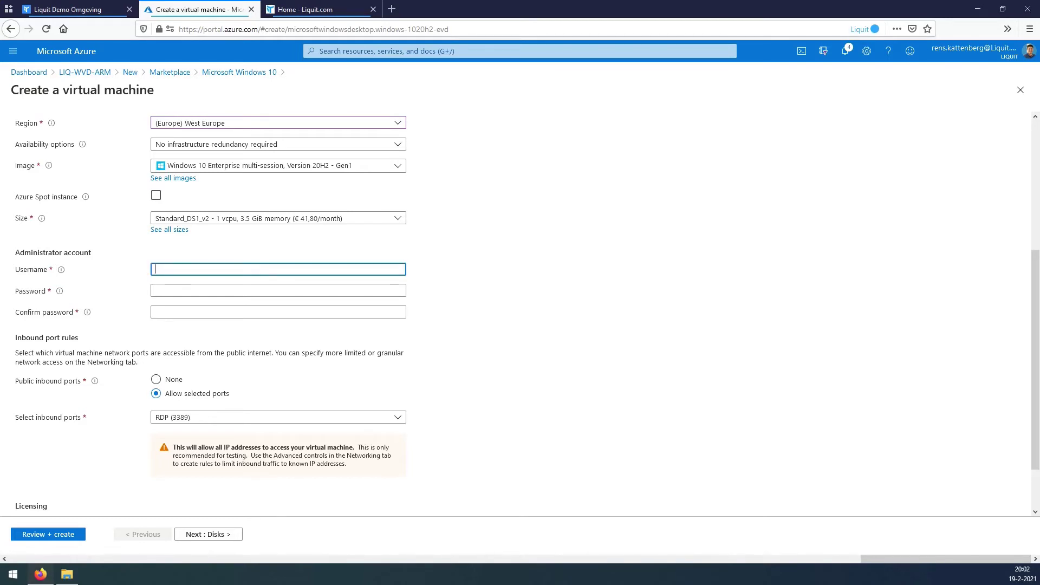
{"action": "type", "text": "liquit-administrator"}
{"action": "key", "text": "Tab"}
{"action": "type", "text": "**********************"}
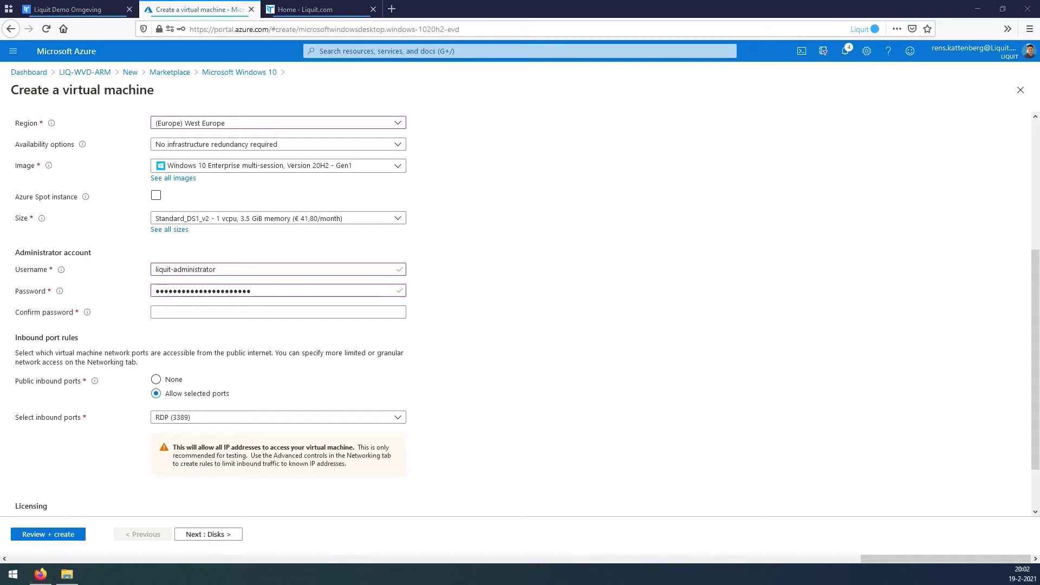
{"action": "left_click", "coordinate": [278, 312]}
{"action": "key", "text": "ctrl+v"}
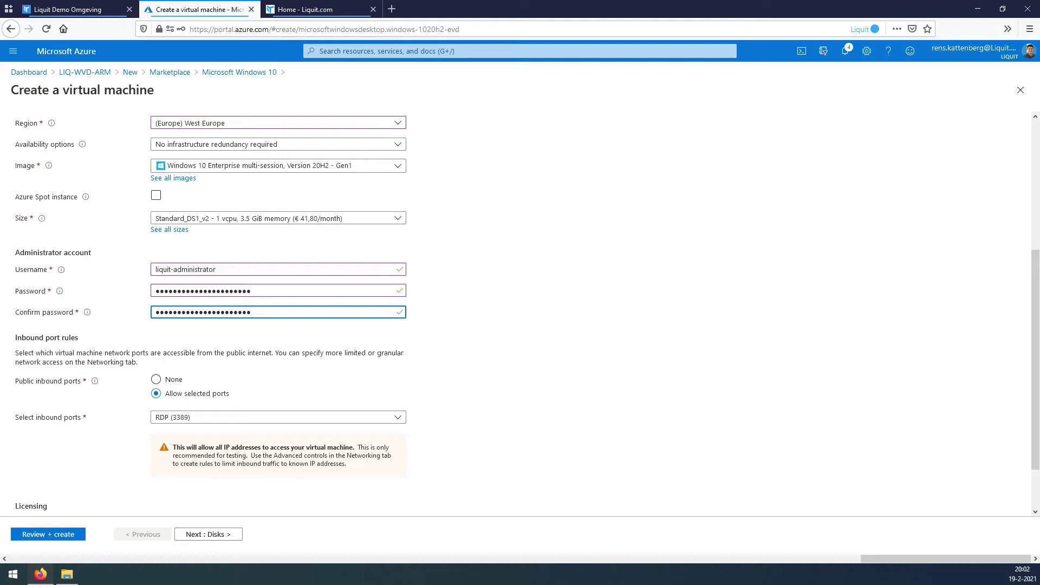
{"action": "scroll", "coordinate": [527, 313], "scroll_direction": "down", "scroll_amount": 2}
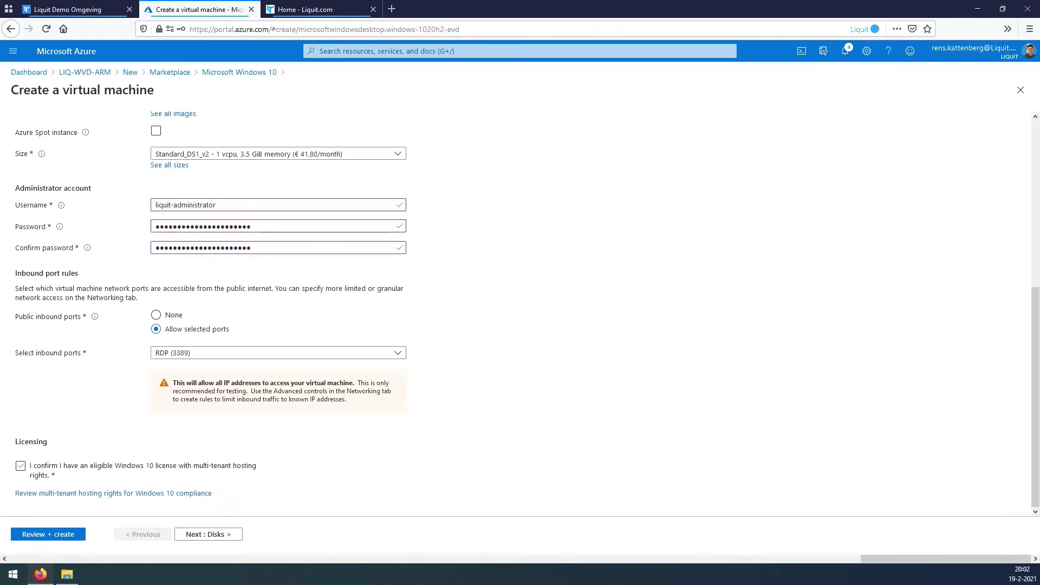
{"action": "key", "text": "Tab"}
{"action": "key", "text": "Tab"}
{"action": "key", "text": "Tab"}
{"action": "key", "text": "Tab"}
{"action": "key", "text": "Tab"}
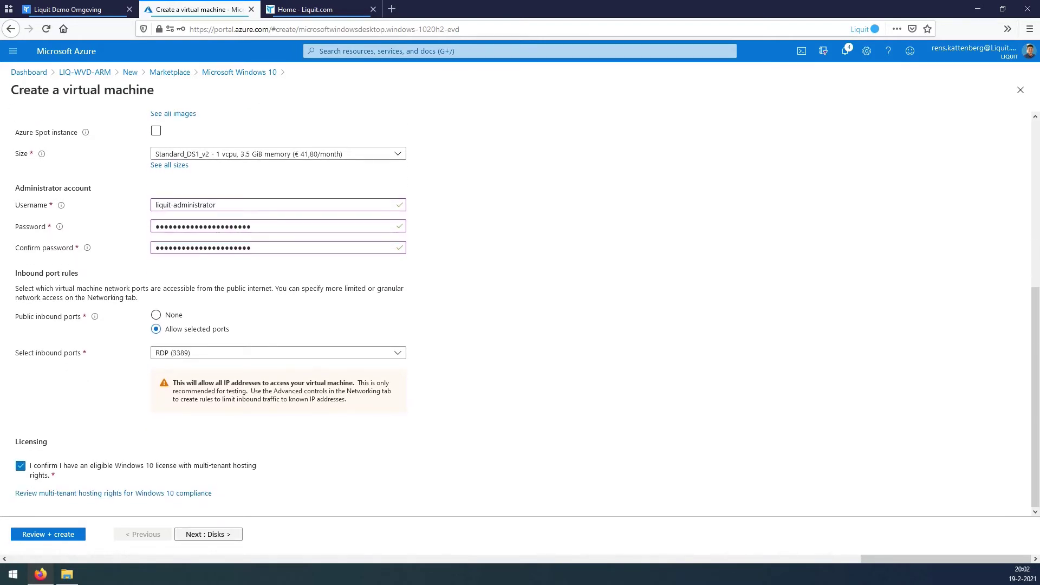
{"action": "key", "text": "Return"}
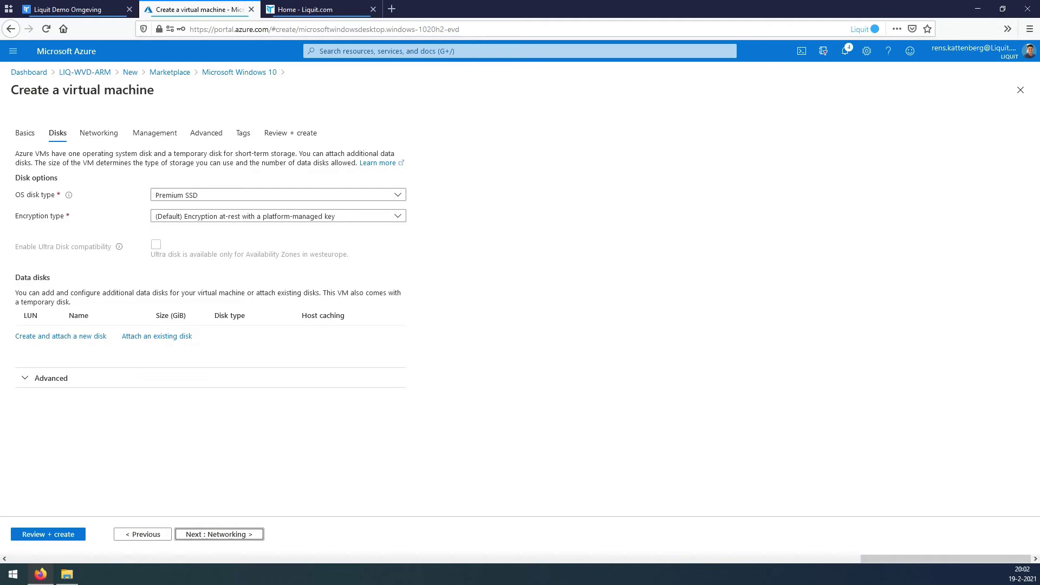
Advance past the disk, networking and advanced settings to the Tags step.
{"action": "key", "text": "Return"}
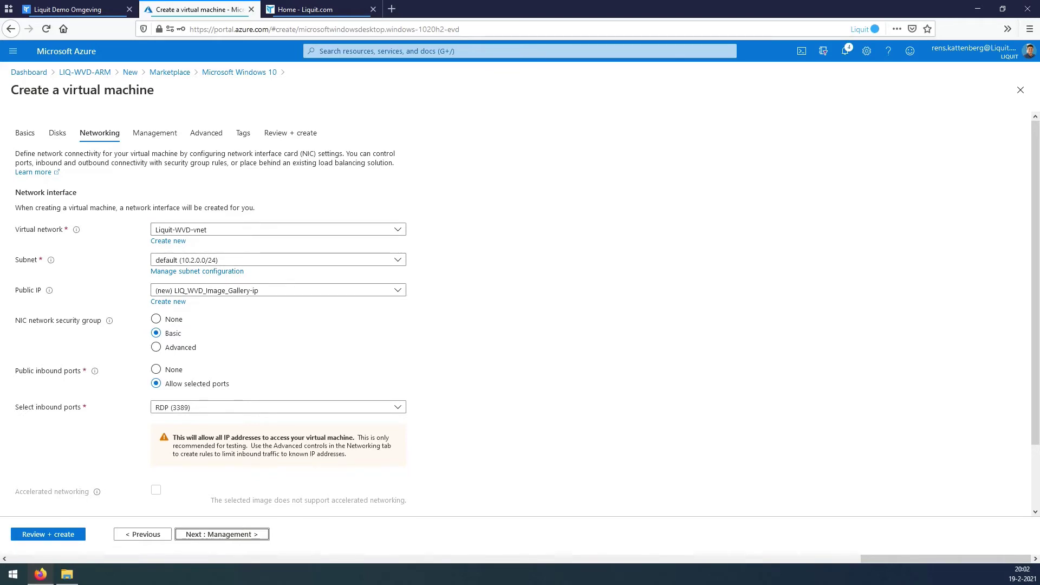
{"action": "scroll", "coordinate": [520, 316], "scroll_direction": "down", "scroll_amount": 3}
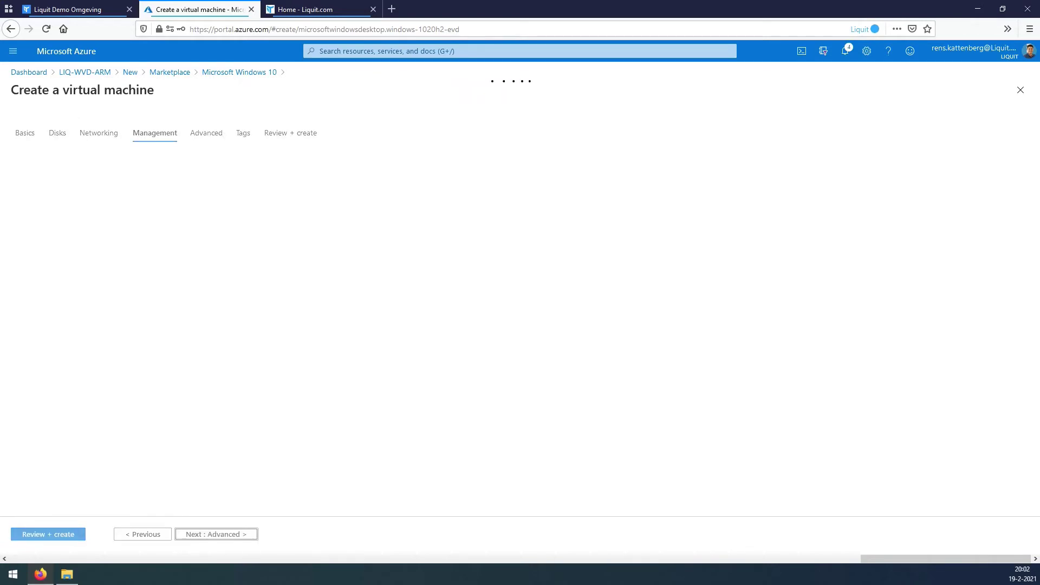
{"action": "scroll", "coordinate": [520, 312], "scroll_direction": "down", "scroll_amount": 4}
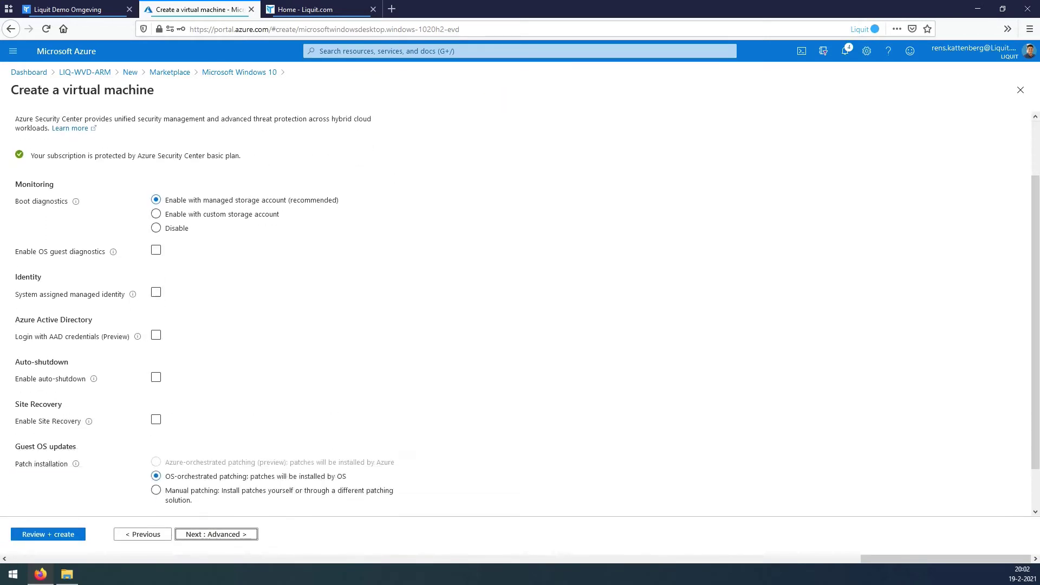
{"action": "key", "text": "Return"}
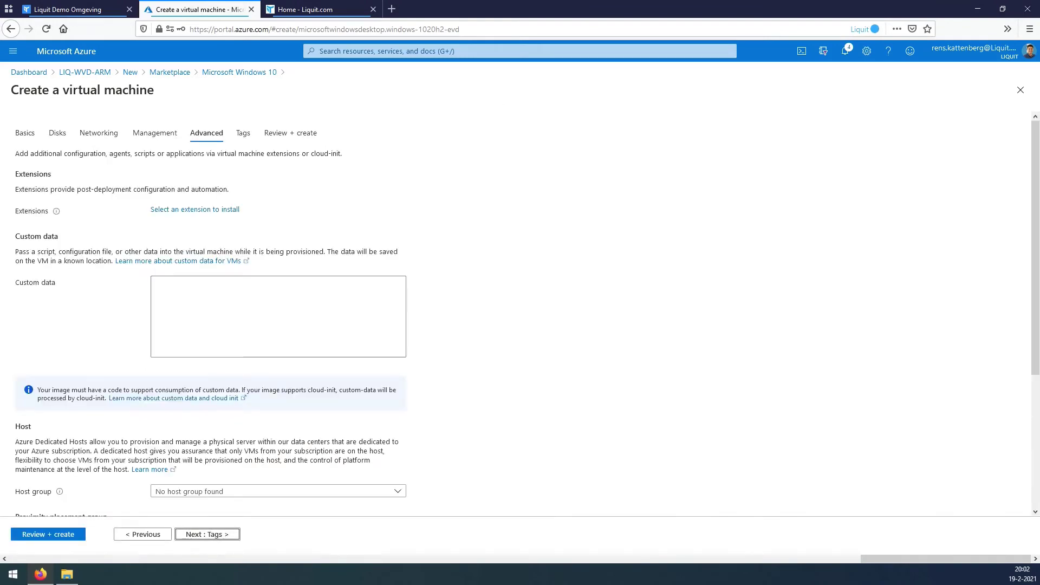
{"action": "scroll", "coordinate": [520, 312], "scroll_direction": "down", "scroll_amount": 6}
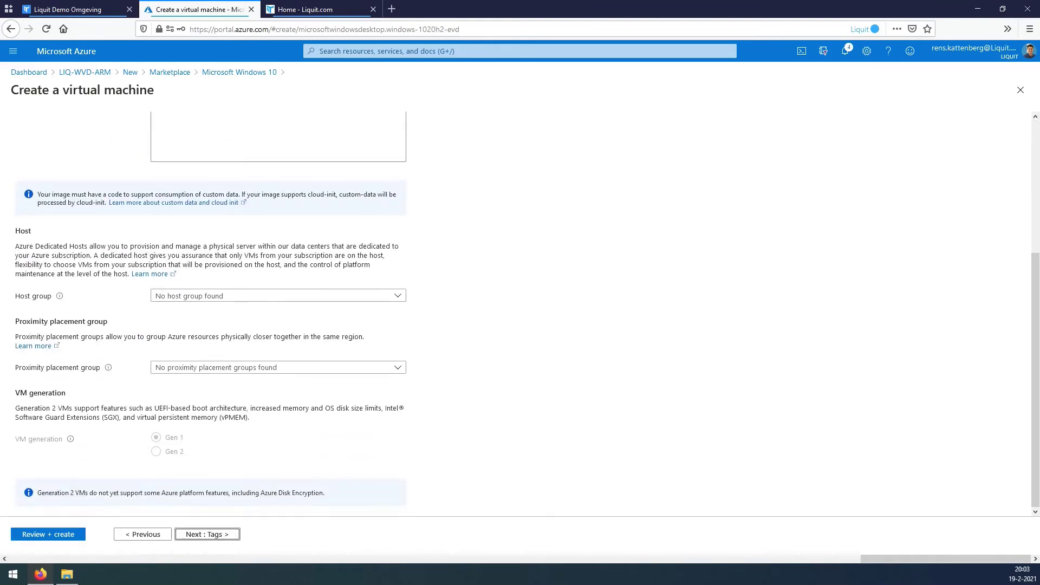
{"action": "key", "text": "Return"}
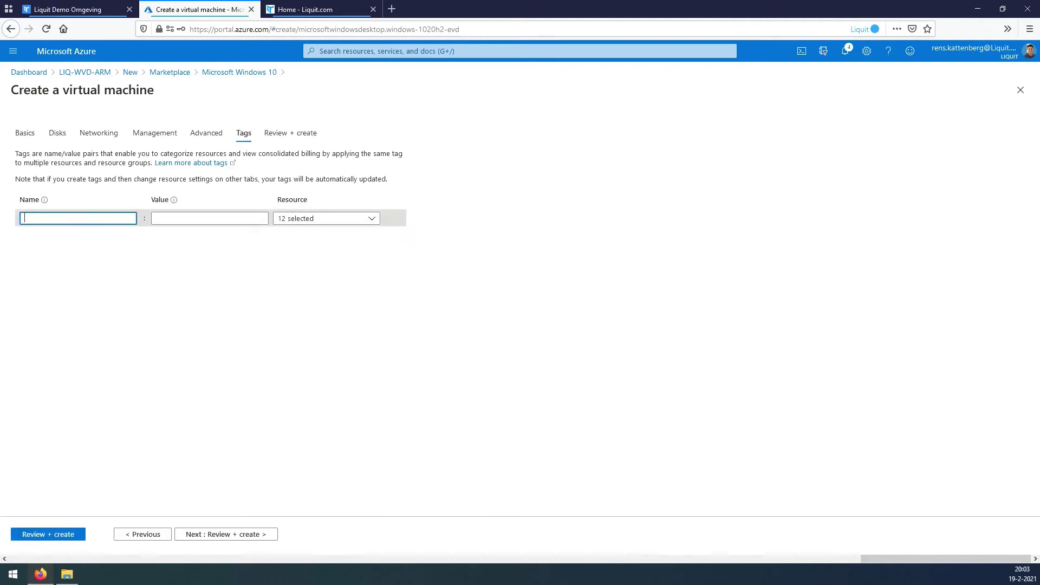
Tag the VM Project: LIQ-WVD-DEV and go to Review + create.
{"action": "key", "text": "Down"}
{"action": "key", "text": "Return"}
{"action": "key", "text": "Tab"}
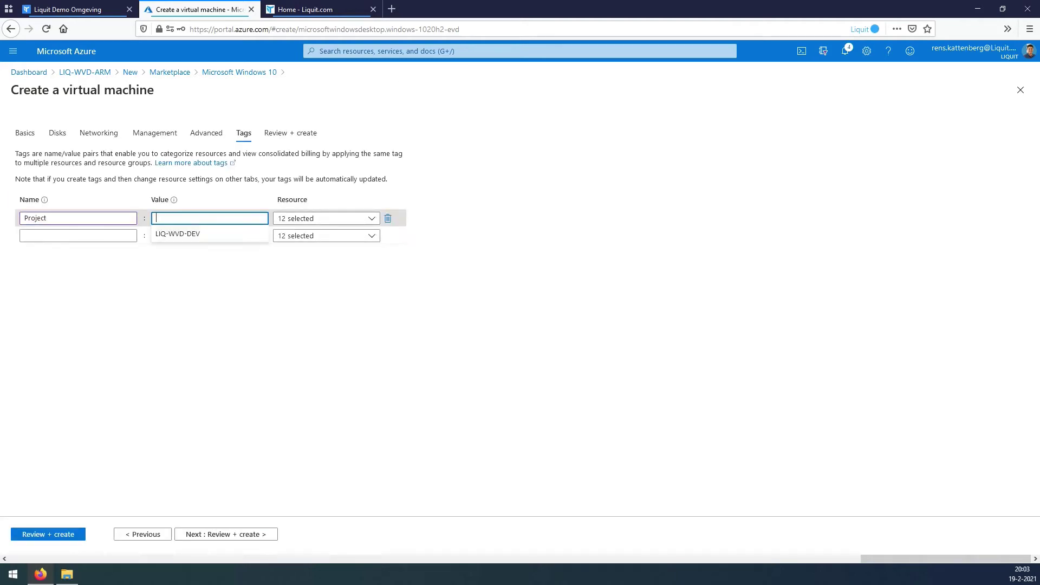
{"action": "key", "text": "Down"}
{"action": "key", "text": "Return"}
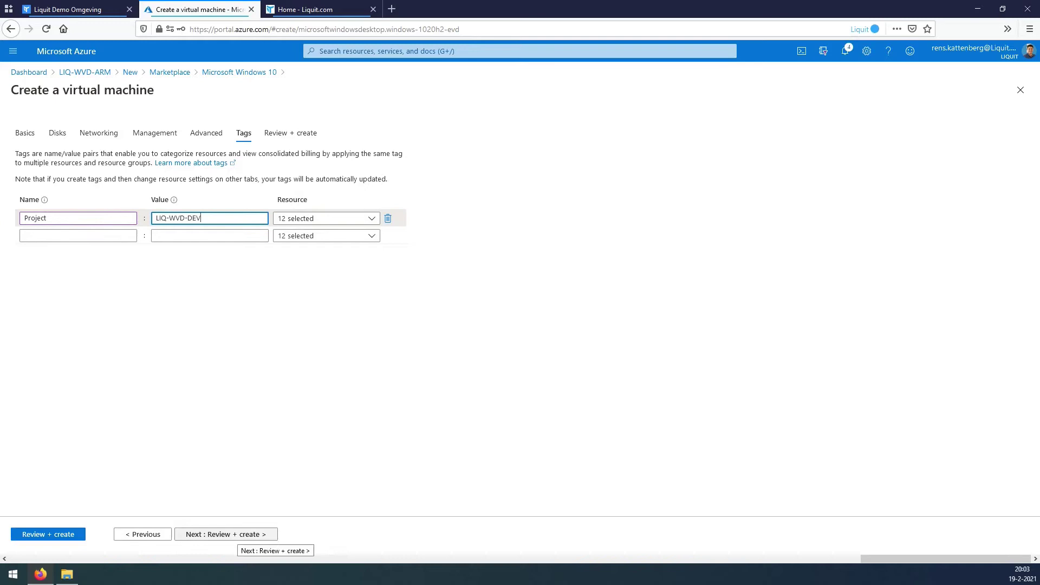
{"action": "left_click", "coordinate": [241, 535]}
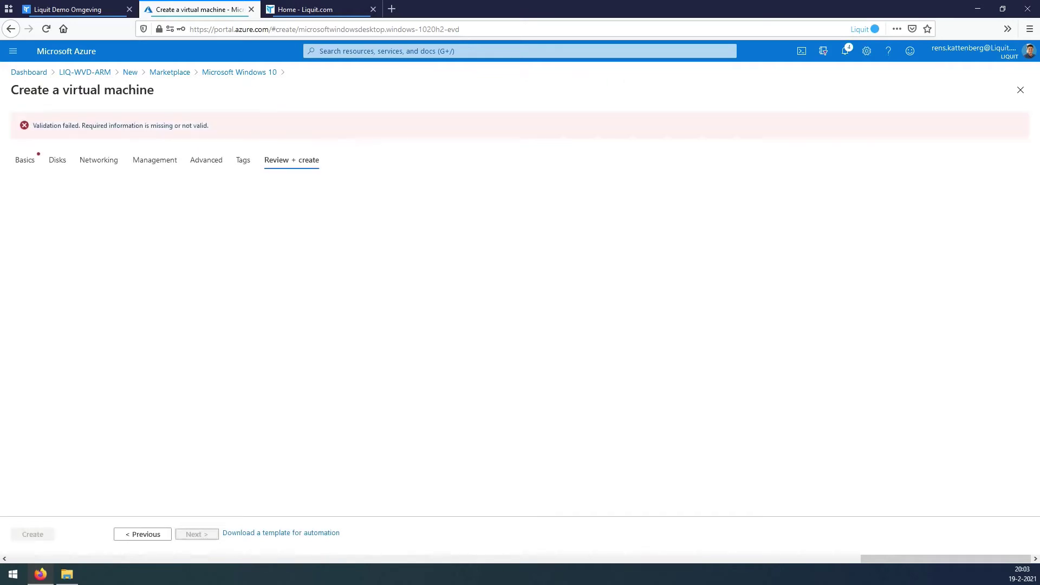
On the Basics tab, replace the VM name with LIQ-WVD-ARM-Golden.
{"action": "left_click", "coordinate": [25, 160]}
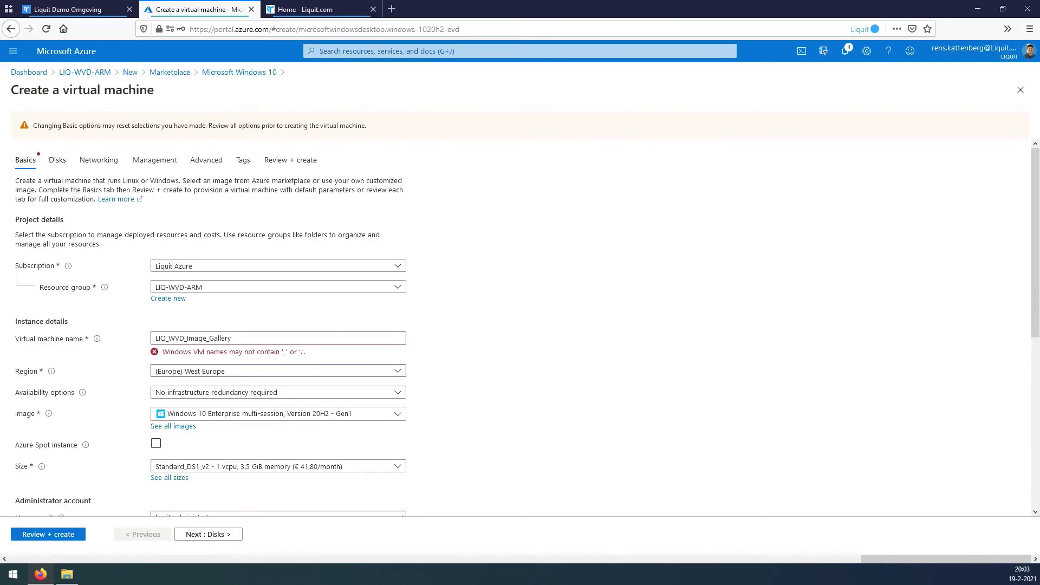
{"action": "left_click", "coordinate": [231, 338]}
{"action": "key", "text": "ctrl+a"}
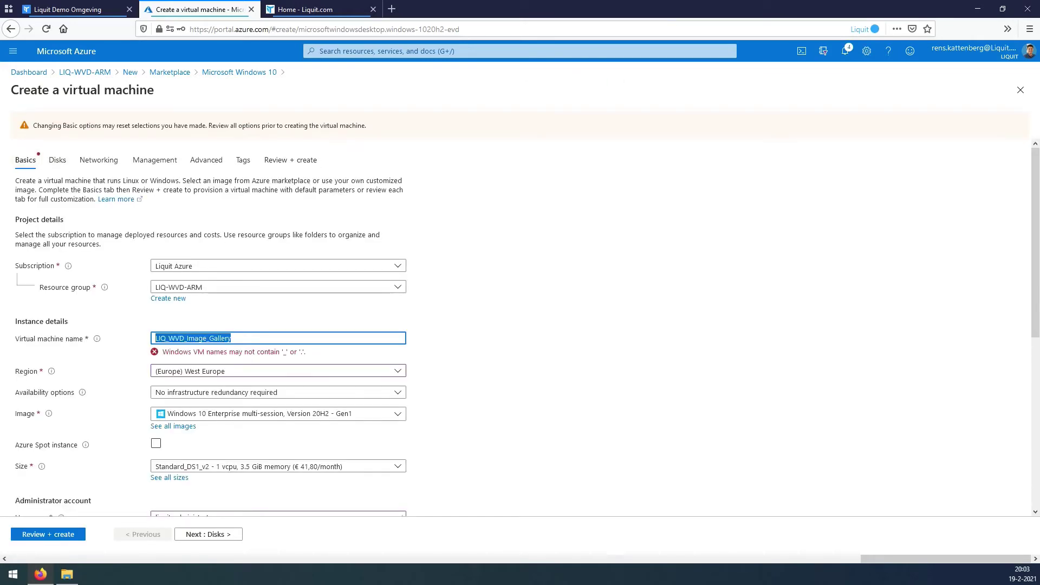
{"action": "type", "text": "LIQ-WVD-ARM-Golden"}
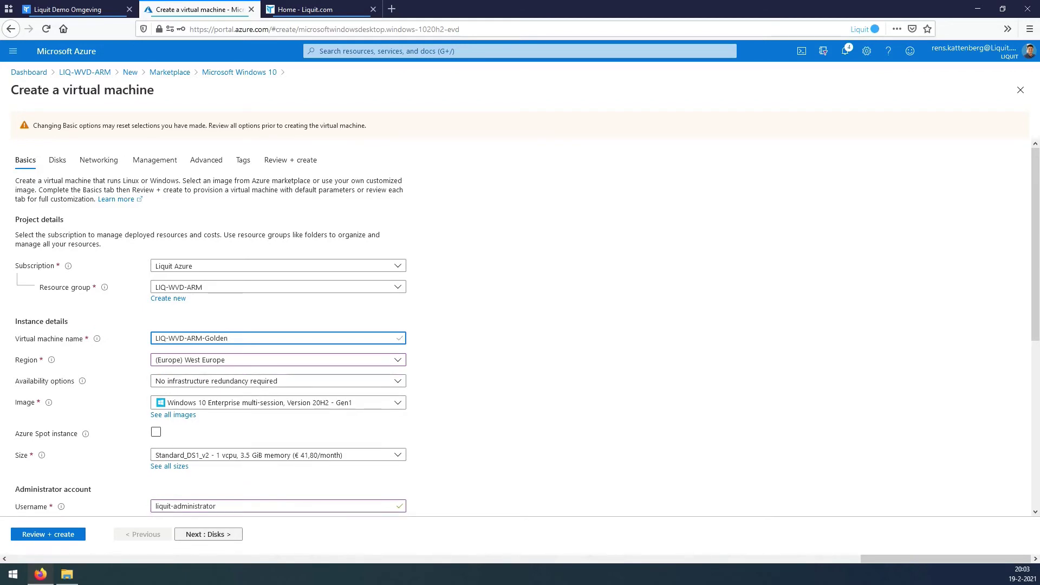
Advance through the remaining tabs to review and create the VM.
{"action": "left_click", "coordinate": [225, 535]}
{"action": "key", "text": "Return"}
{"action": "key", "text": "Return"}
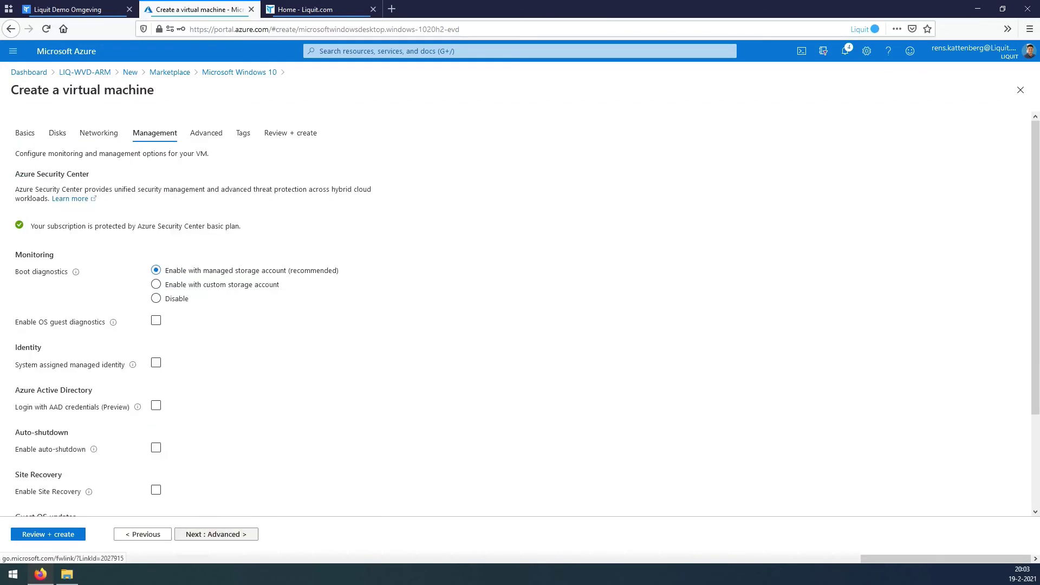
{"action": "key", "text": "Return"}
{"action": "key", "text": "Return"}
{"action": "key", "text": "Return"}
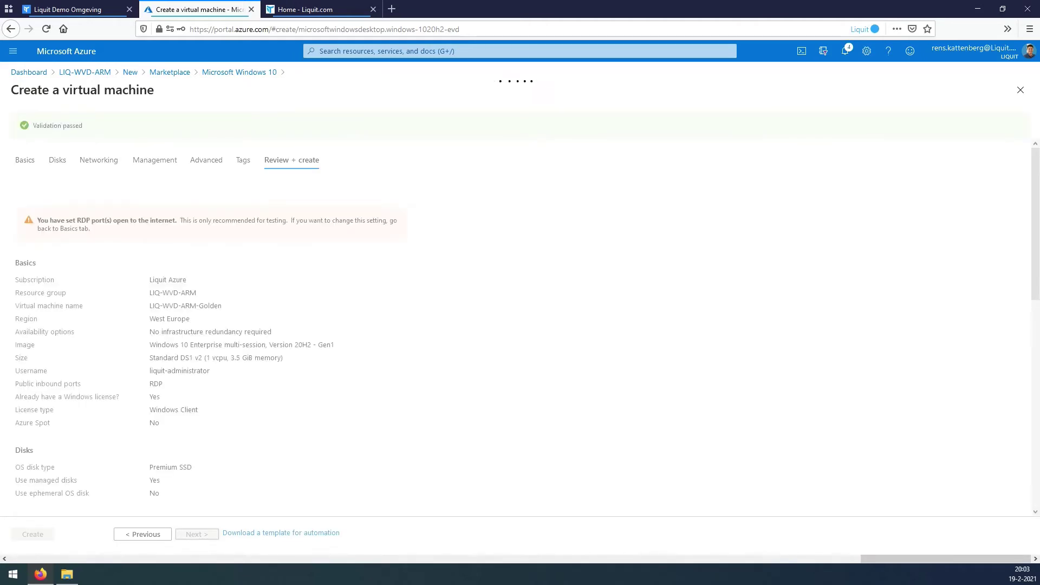
{"action": "key", "text": "Return"}
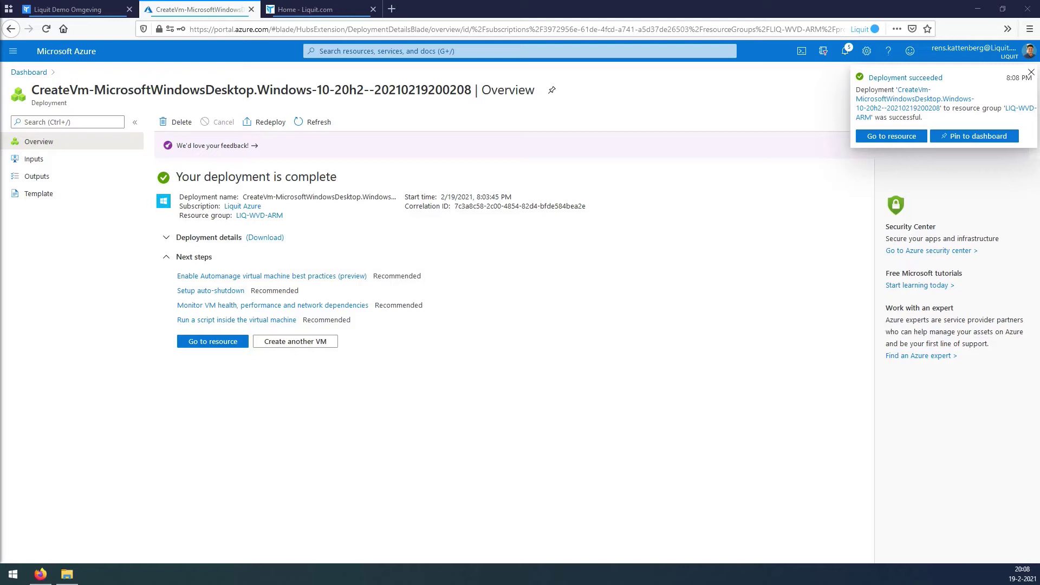
Open LIQ-WVD-ARM-Golden from the LIQ-WVD-ARM group and choose to connect over RDP.
{"action": "left_click", "coordinate": [521, 51]}
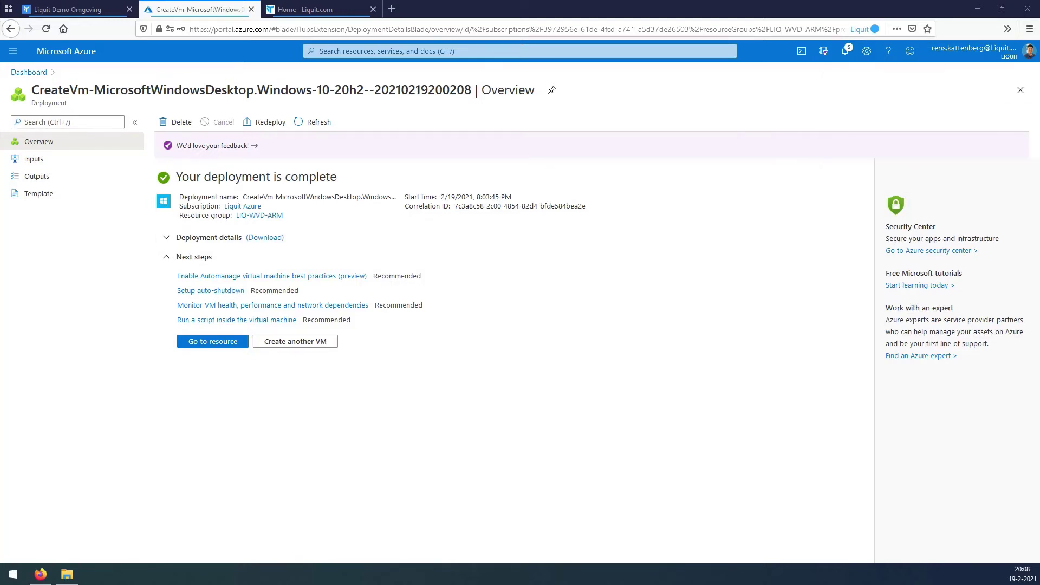
{"action": "left_click", "coordinate": [348, 286]}
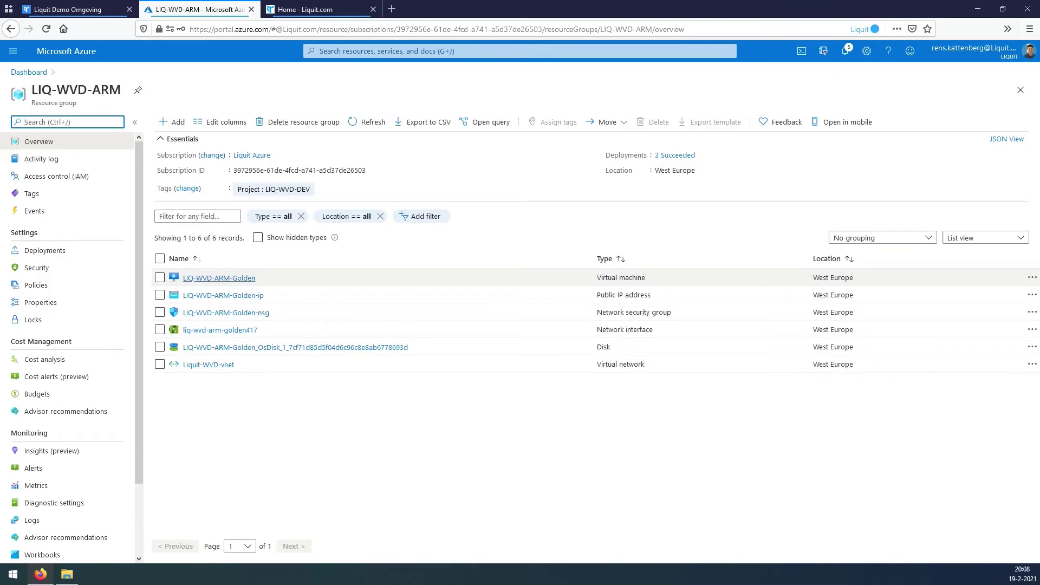
{"action": "left_click", "coordinate": [219, 278]}
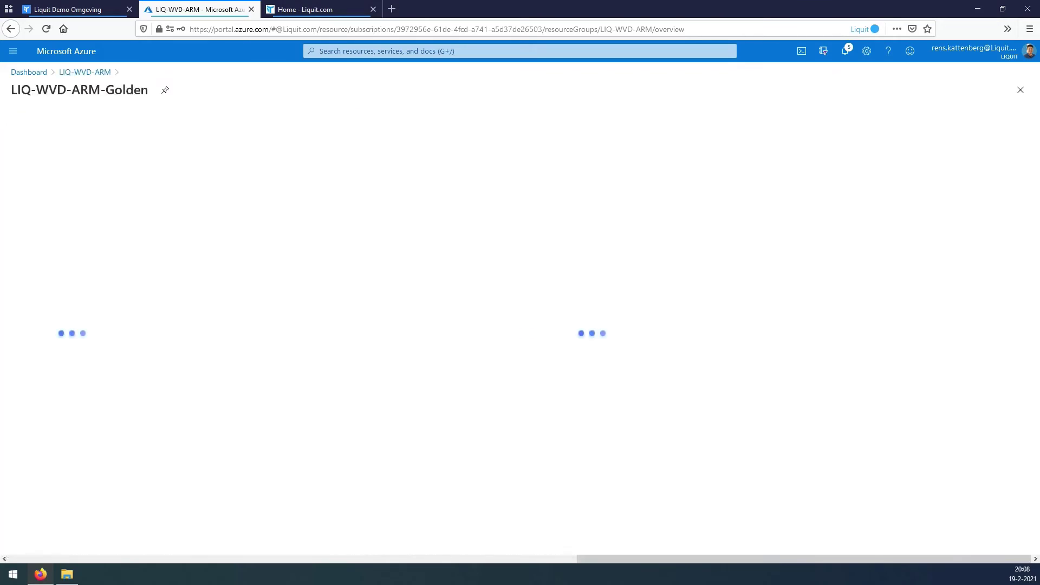
{"action": "left_click", "coordinate": [179, 122]}
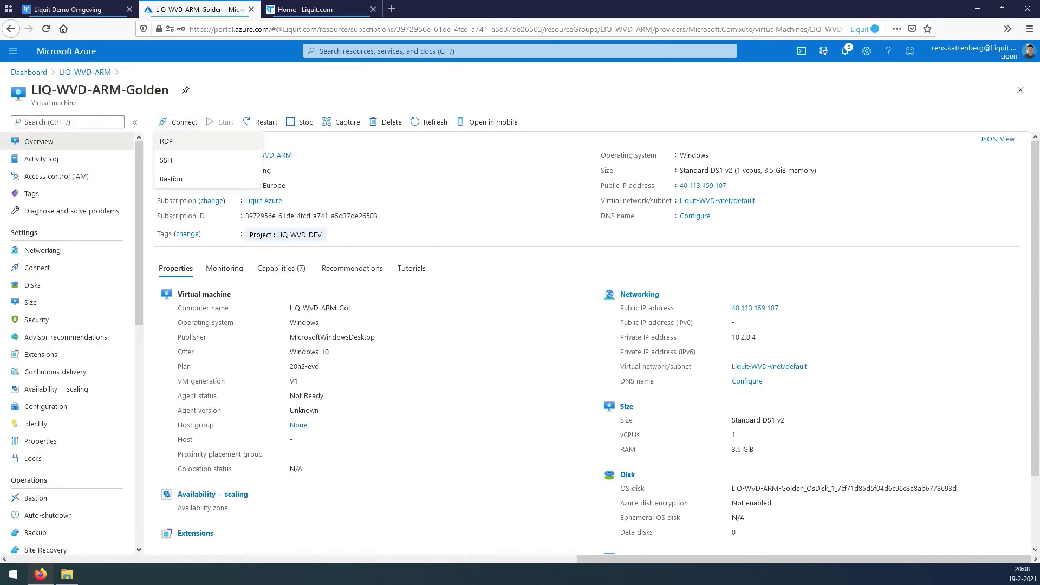
{"action": "left_click", "coordinate": [174, 141]}
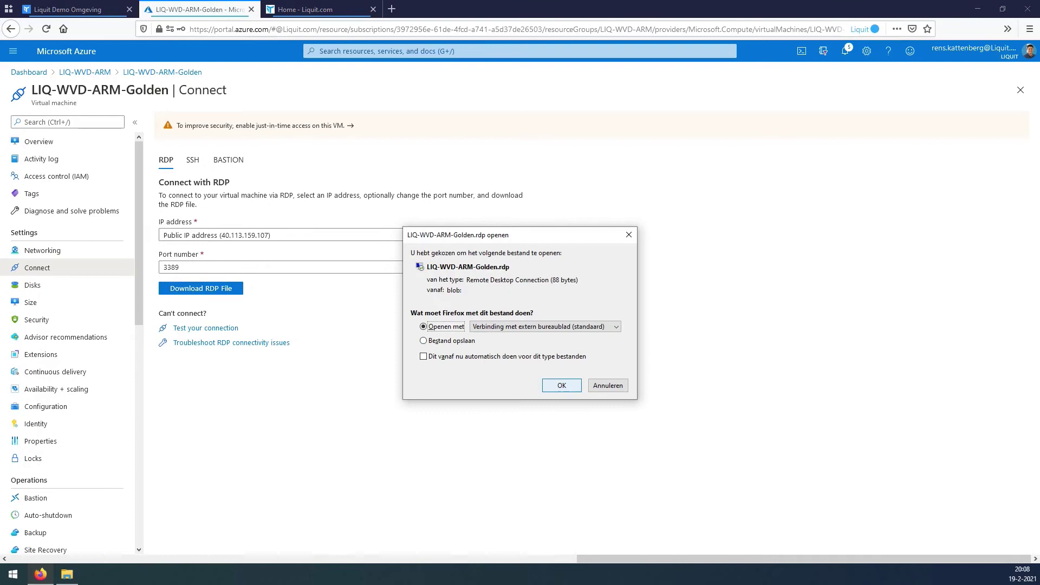
Launch the RDP file, accept the connection prompt, and sign in with the administrator credentials.
{"action": "key", "text": "Return"}
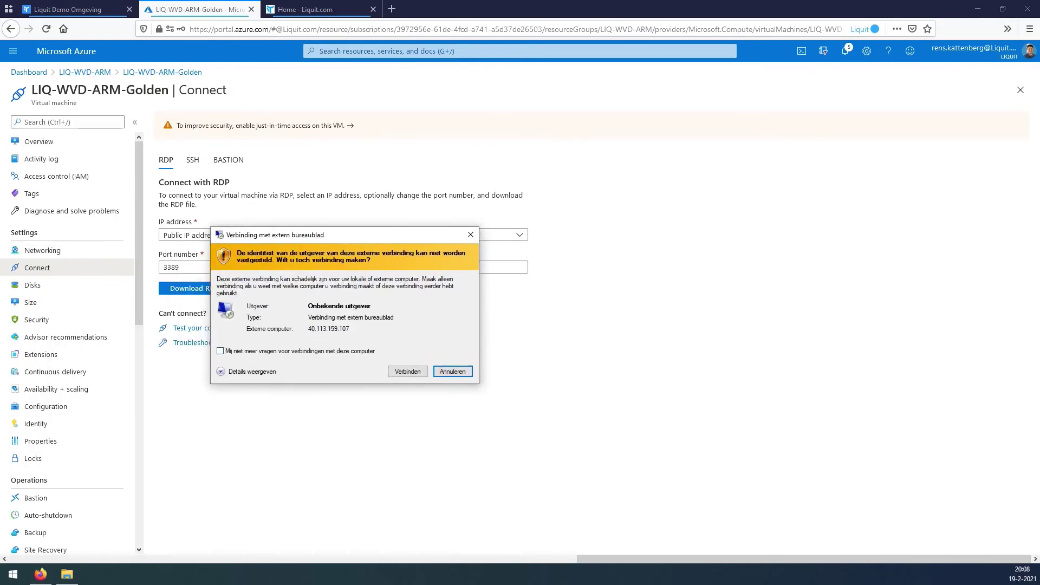
{"action": "left_click", "coordinate": [220, 350]}
{"action": "left_click", "coordinate": [409, 371]}
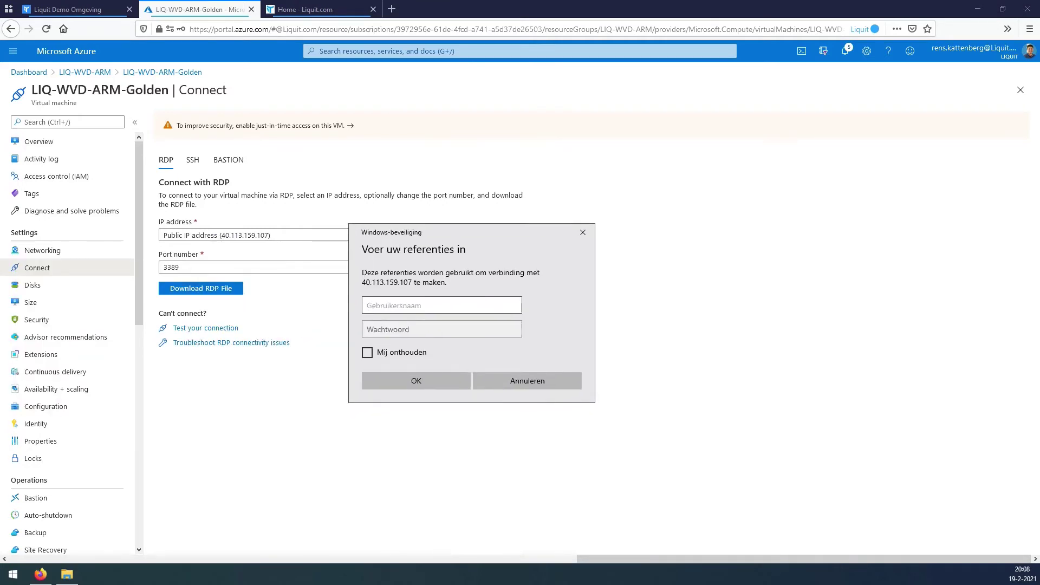
{"action": "type", "text": "liquit-administrat"}
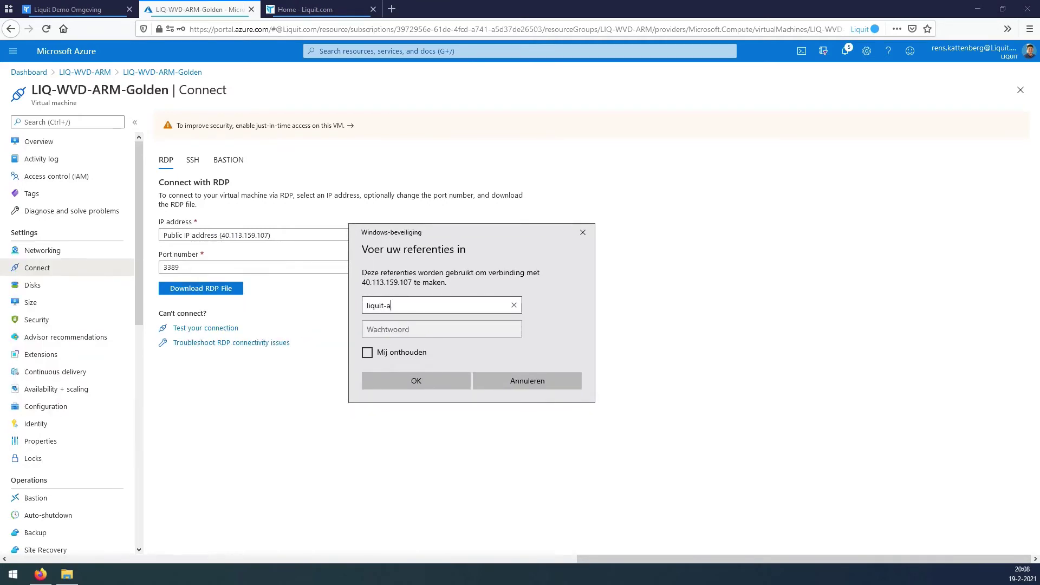
{"action": "type", "text": "or"}
{"action": "key", "text": "Tab"}
{"action": "type", "text": "********************"}
{"action": "key", "text": "Return"}
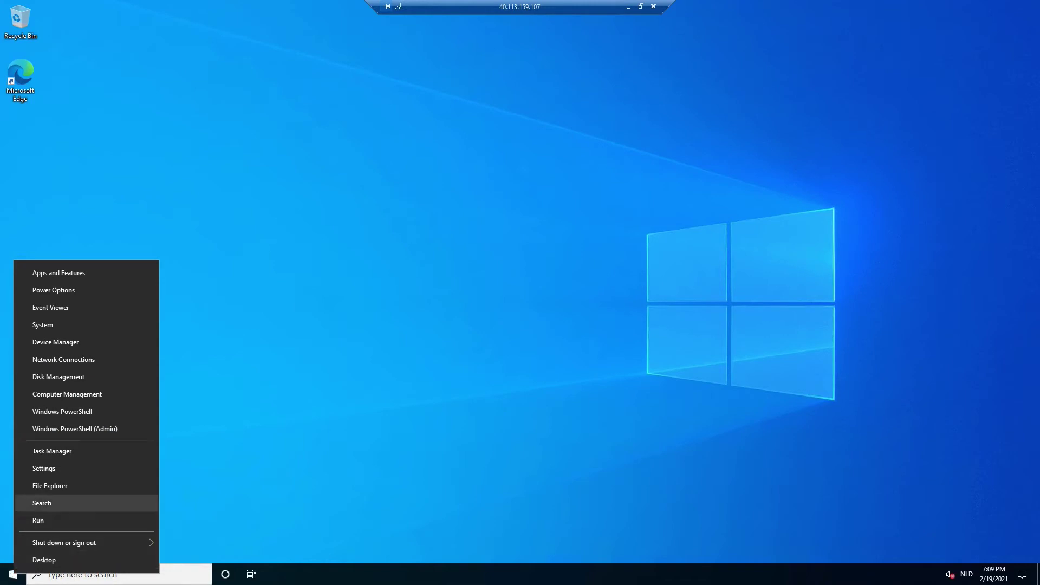
Open C: in the remote session, then zip the local WVD-Liquit-Install contents into WVD-Liquit-Install.zip.
{"action": "left_click", "coordinate": [50, 485]}
{"action": "double_click", "coordinate": [504, 299]}
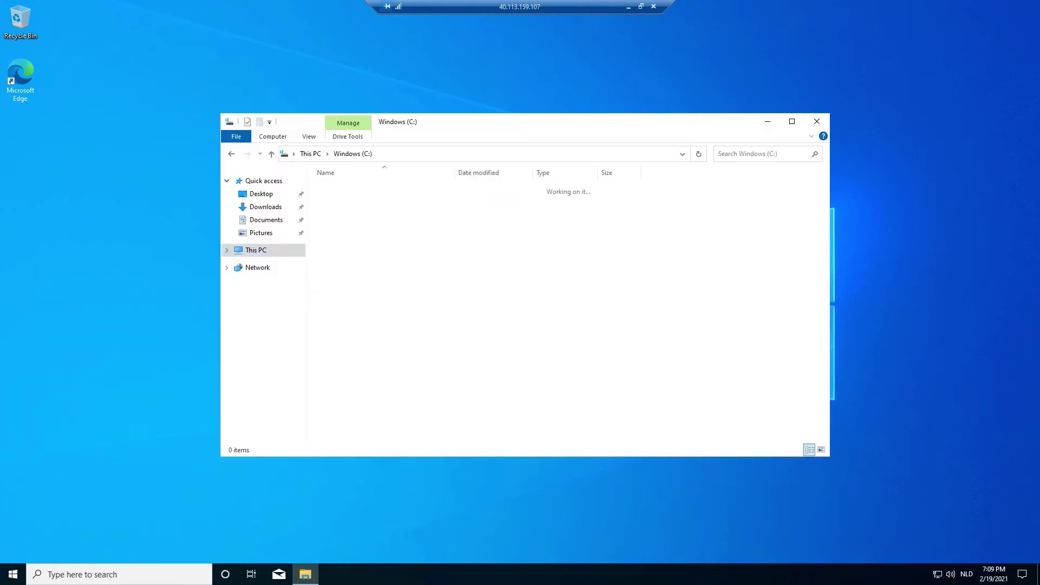
{"action": "key", "text": "ctrl+alt+Break"}
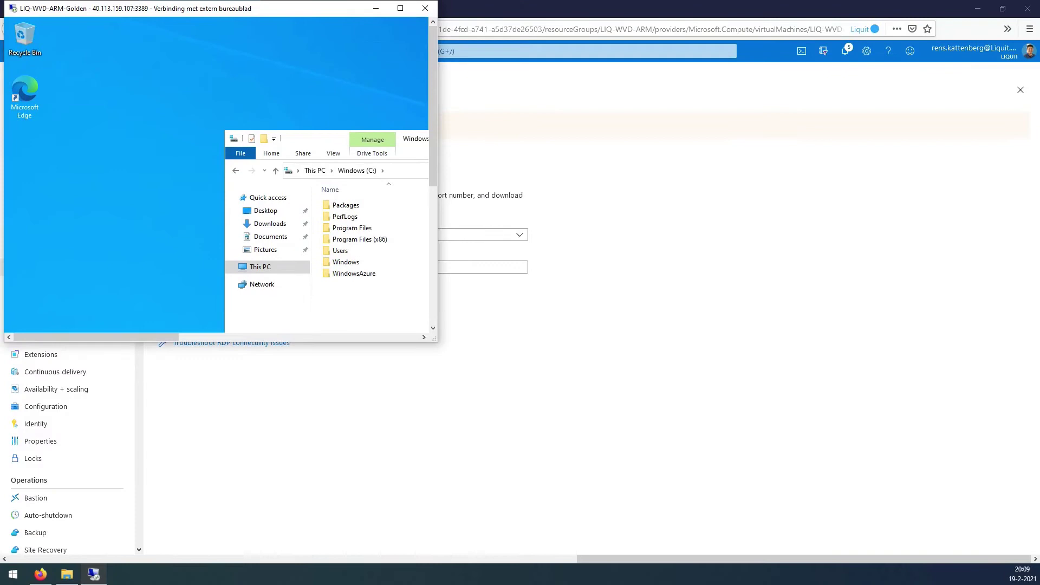
{"action": "key", "text": "alt+Tab"}
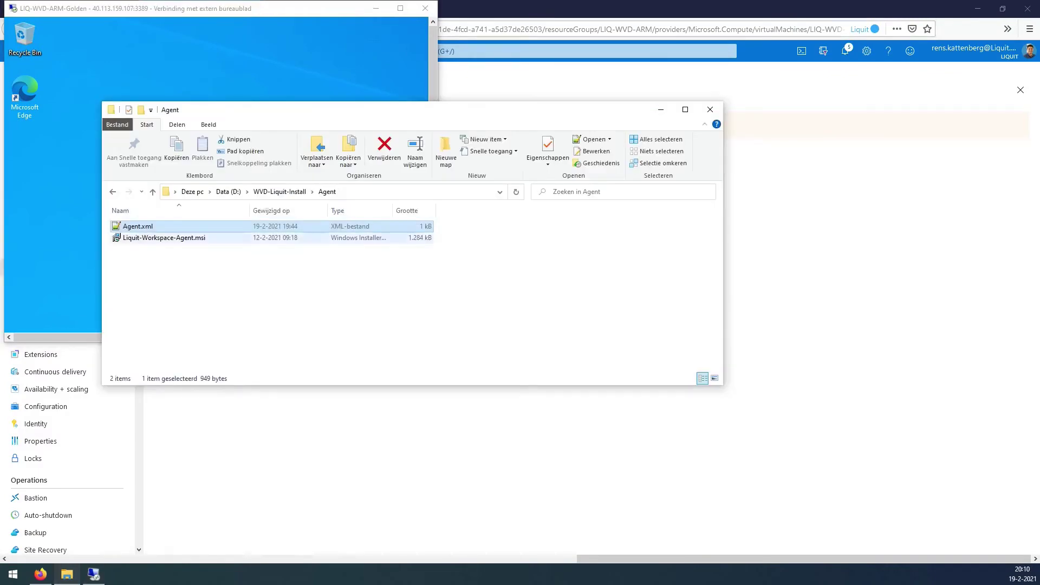
{"action": "left_click", "coordinate": [280, 191]}
{"action": "left_click_drag", "start_coordinate": [212, 301], "coordinate": [151, 222]}
{"action": "right_click", "coordinate": [151, 224]}
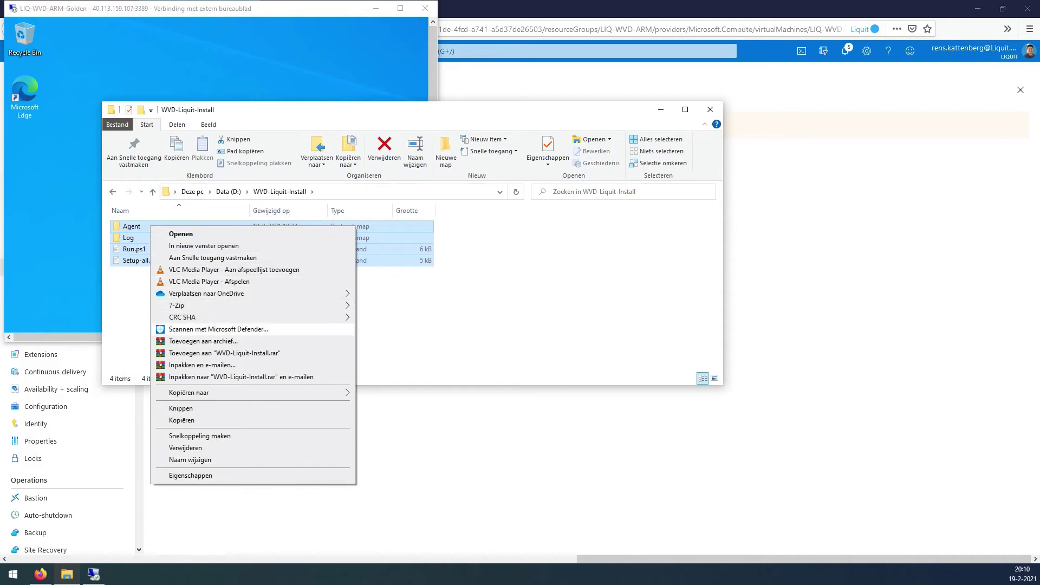
{"action": "left_click", "coordinate": [203, 341]}
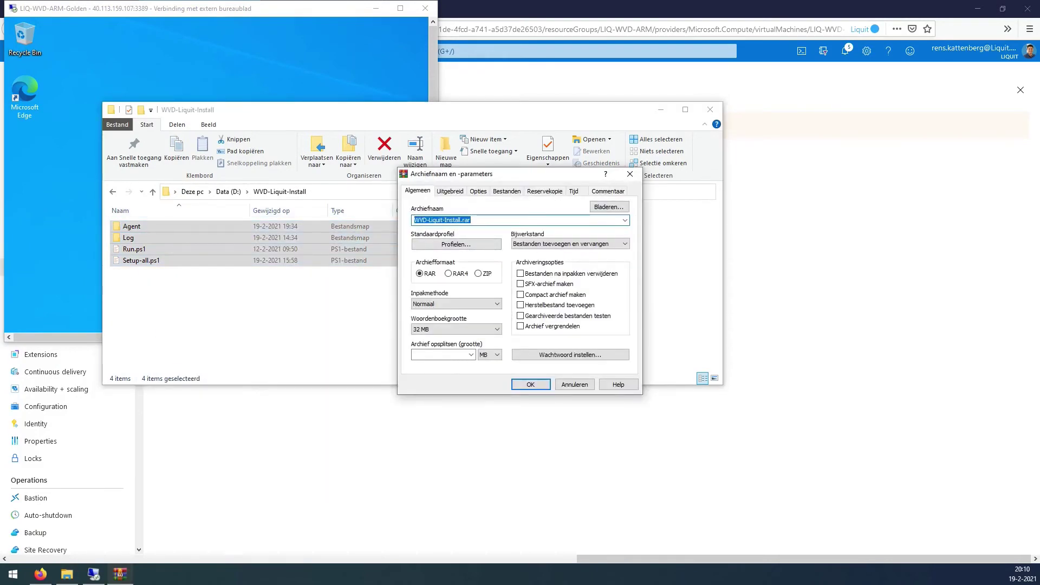
{"action": "left_click", "coordinate": [478, 273]}
{"action": "left_click", "coordinate": [530, 384]}
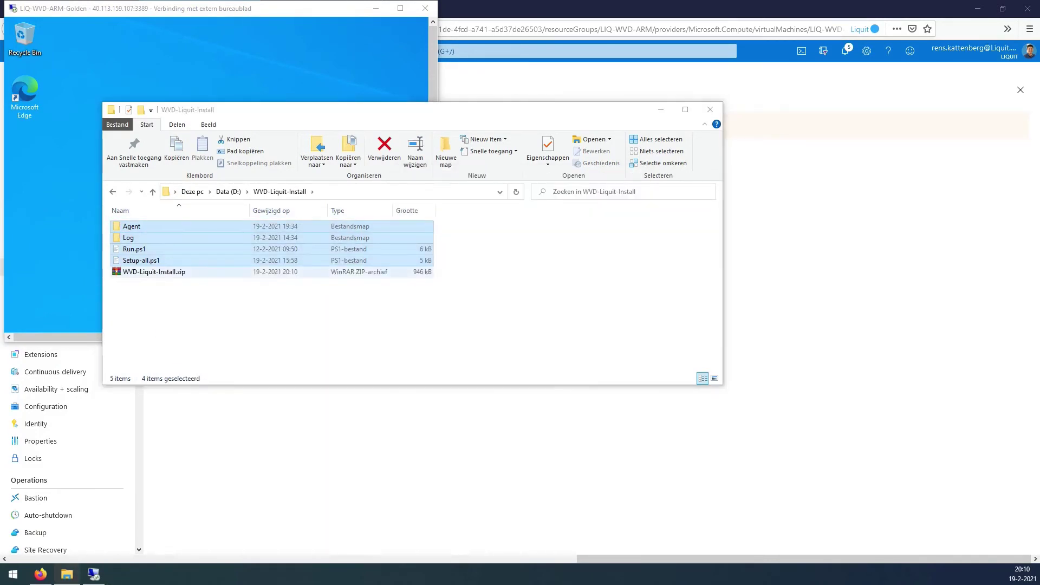
Copy WVD-Liquit-Install.zip into the remote machine's Windows (C:) drive.
{"action": "left_click", "coordinate": [162, 272]}
{"action": "right_click", "coordinate": [169, 272]}
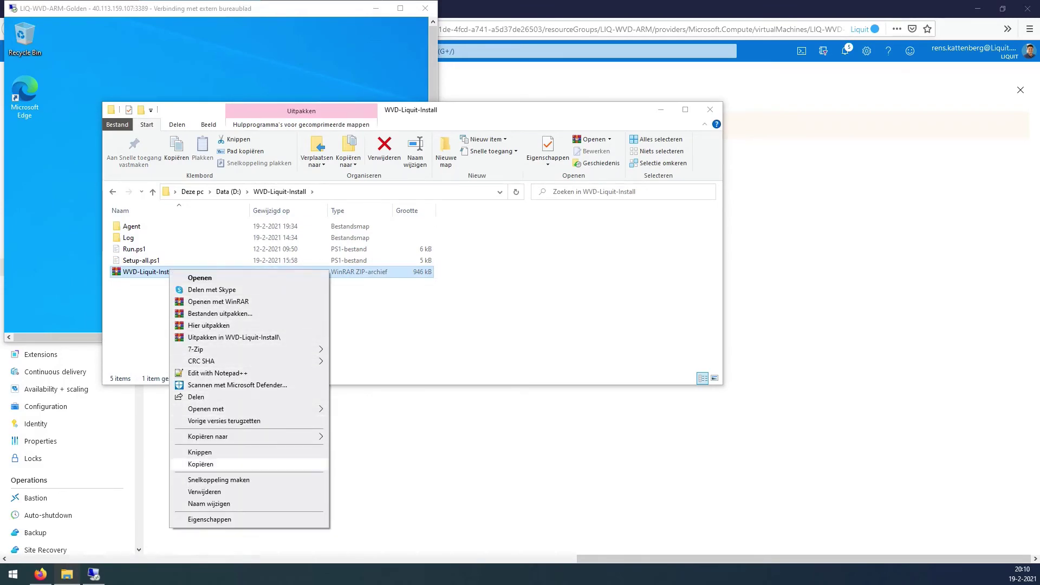
{"action": "left_click", "coordinate": [201, 464]}
{"action": "left_click", "coordinate": [326, 8]}
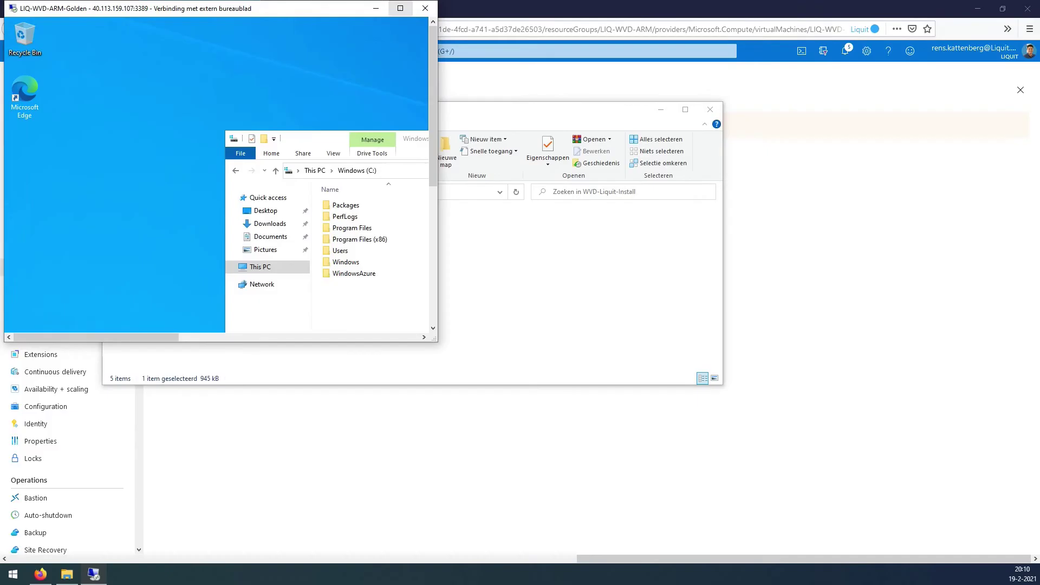
{"action": "left_click", "coordinate": [401, 8]}
{"action": "right_click", "coordinate": [367, 328]}
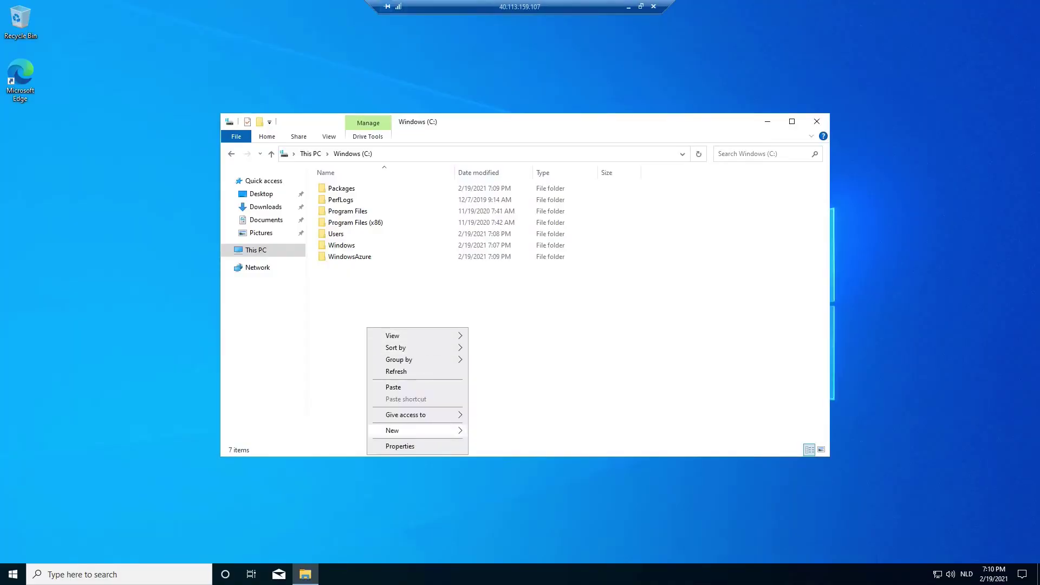
{"action": "left_click", "coordinate": [393, 386]}
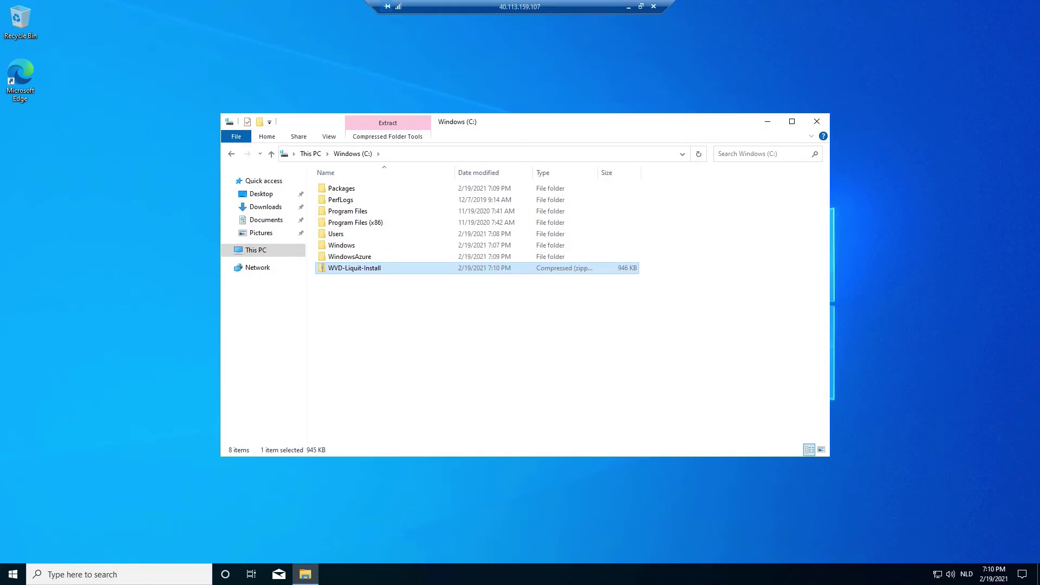
Extract all of WVD-Liquit-Install.zip into C:\WVD-Liquit-Install.
{"action": "right_click", "coordinate": [370, 269]}
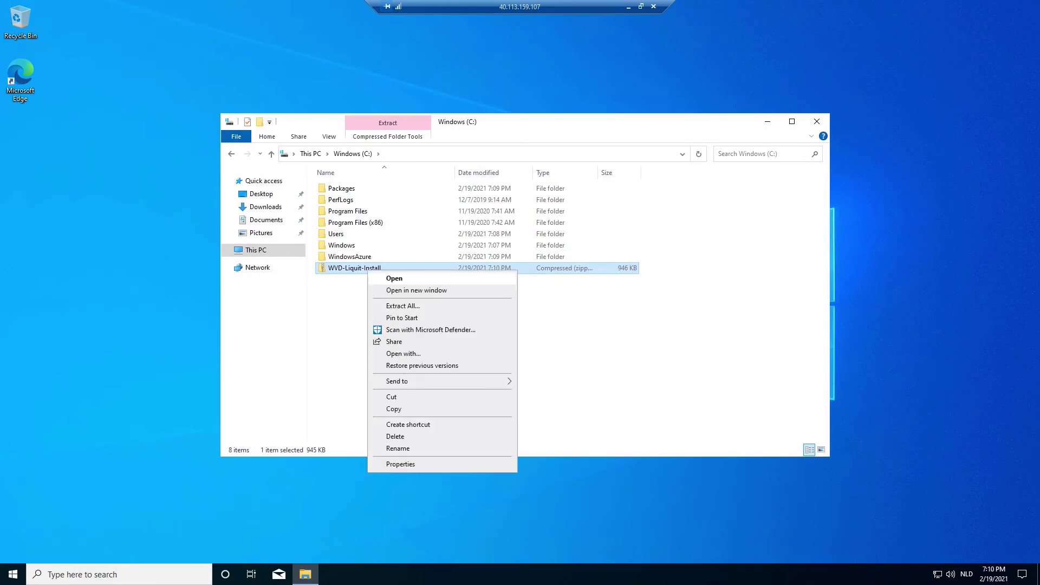
{"action": "left_click", "coordinate": [403, 305]}
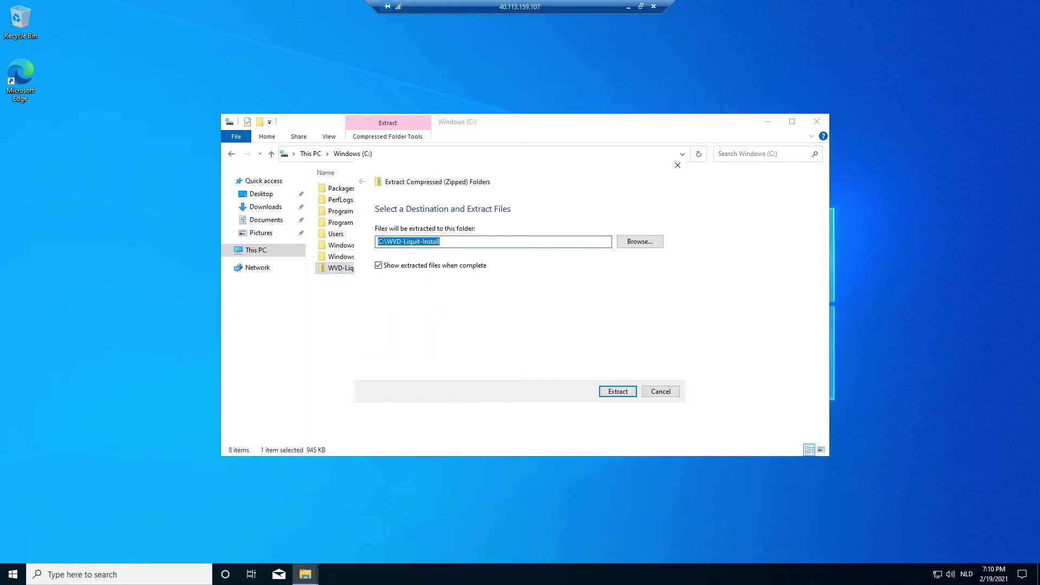
{"action": "key", "text": "Return"}
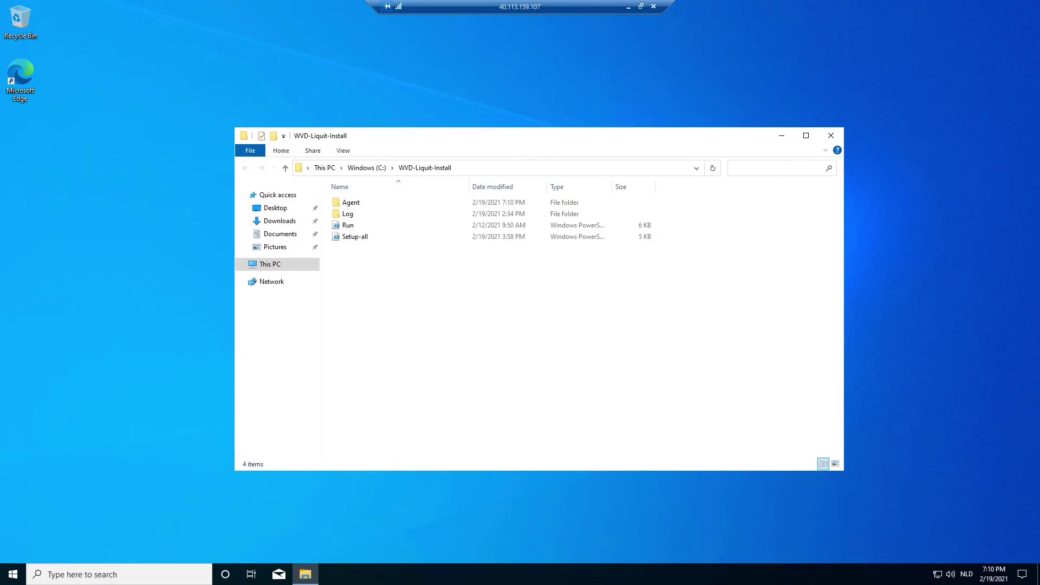
Run the Setup-all script with PowerShell, answering Y to allow the execution policy change.
{"action": "right_click", "coordinate": [353, 234]}
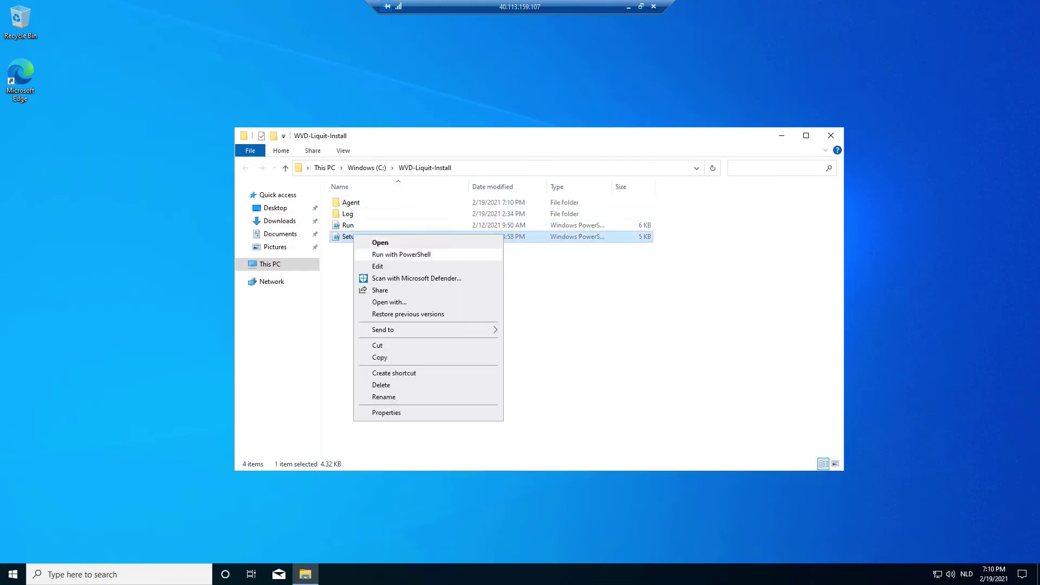
{"action": "left_click", "coordinate": [401, 254]}
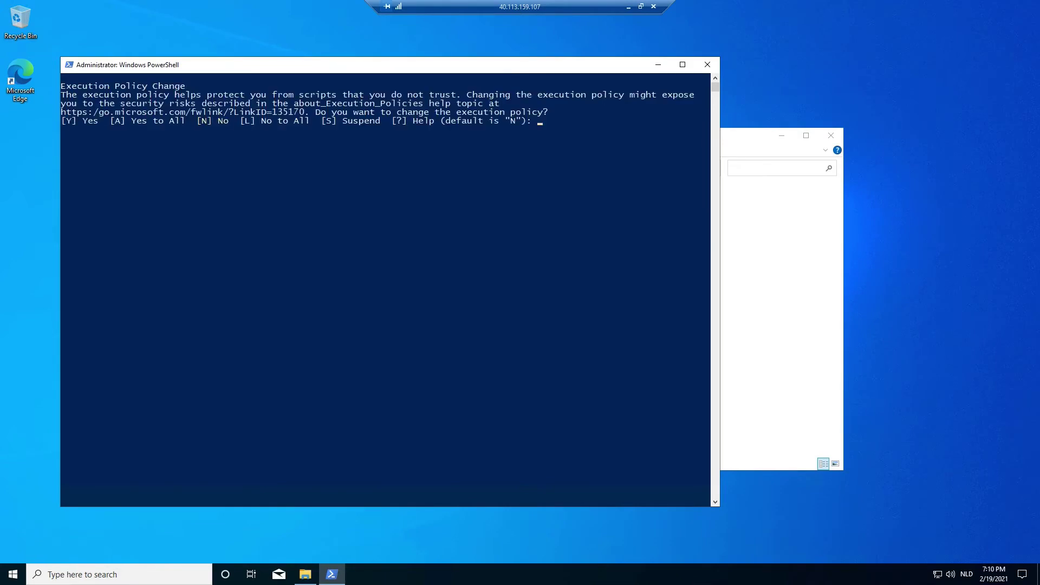
{"action": "left_click", "coordinate": [415, 234]}
{"action": "type", "text": "y"}
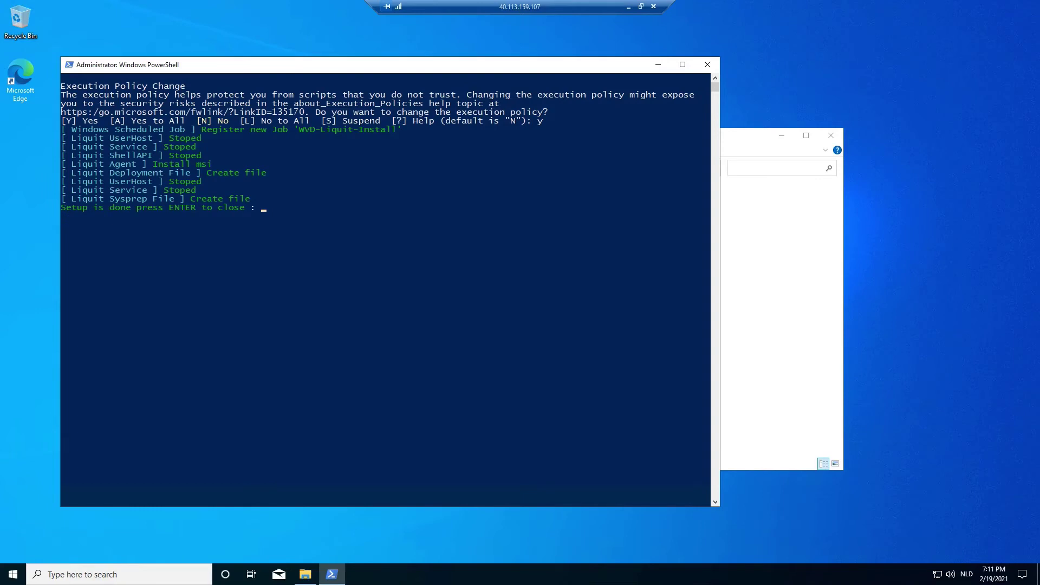
Close the setup console after the Liquit Workspace Agent install finishes.
{"action": "left_click", "coordinate": [410, 224]}
{"action": "key", "text": "Escape"}
{"action": "left_click", "coordinate": [410, 224]}
{"action": "key", "text": "Escape"}
{"action": "key", "text": "Return"}
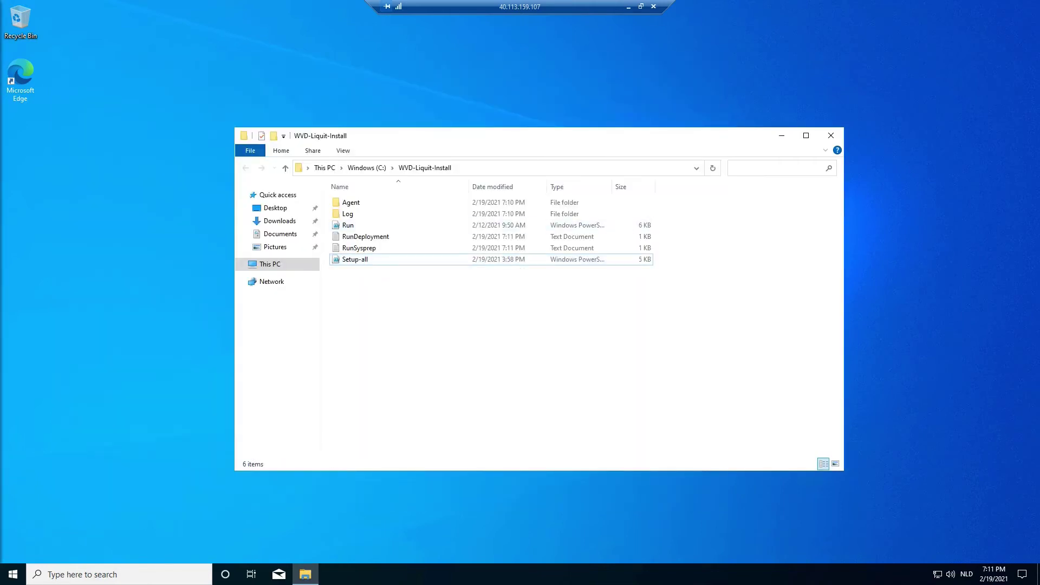
Go to C:\Windows\System32\Sysprep and launch sysprep.
{"action": "left_click", "coordinate": [367, 168]}
{"action": "double_click", "coordinate": [355, 259]}
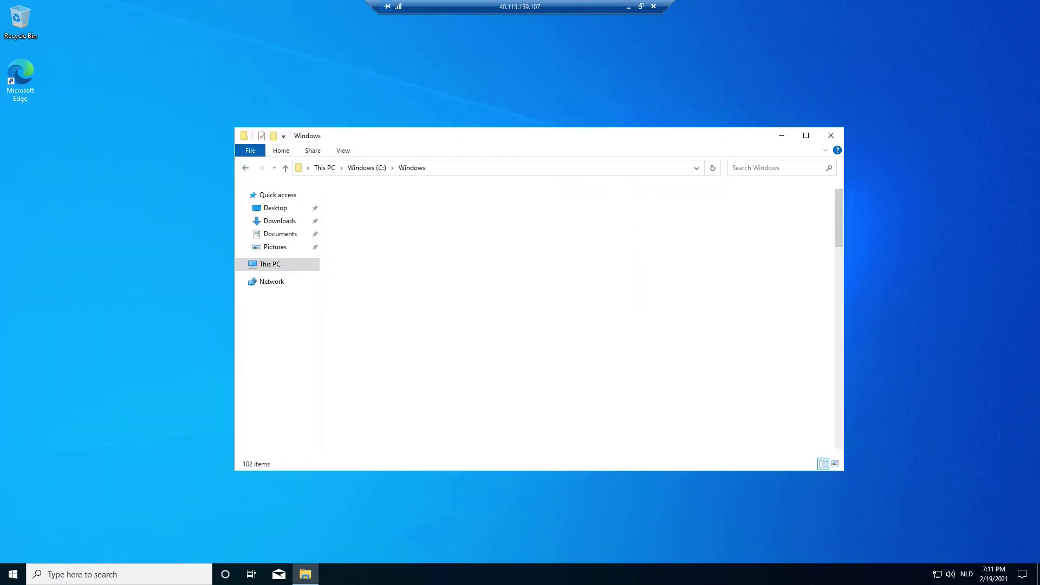
{"action": "left_click", "coordinate": [362, 248]}
{"action": "type", "text": "system32"}
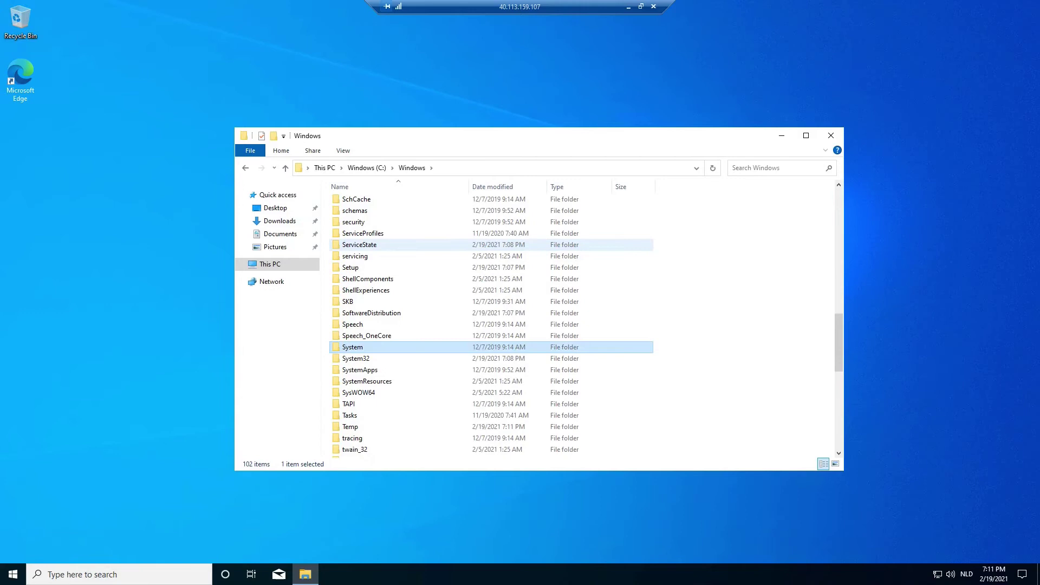
{"action": "key", "text": "Return"}
{"action": "type", "text": "sysprep"}
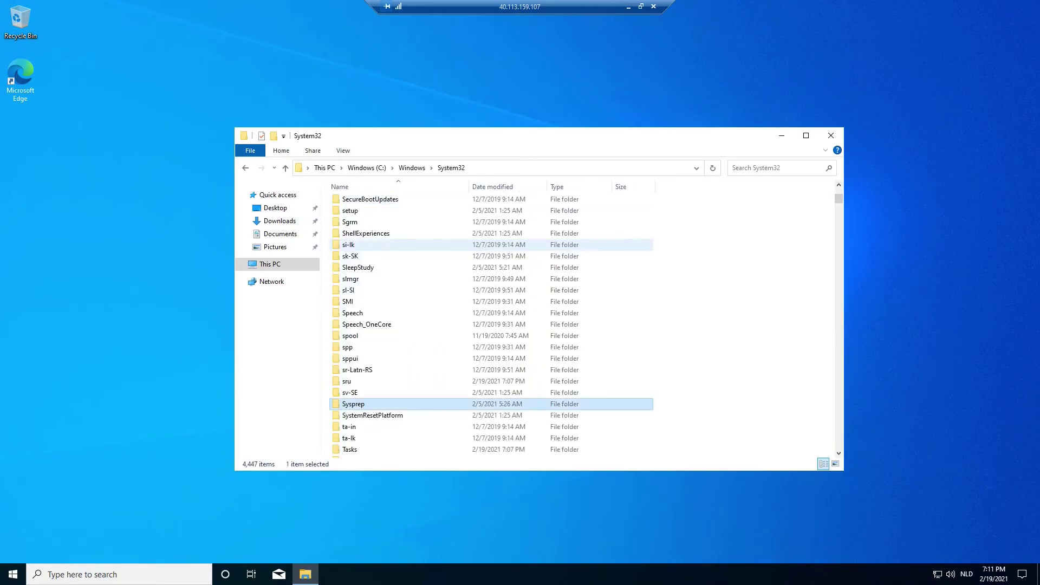
{"action": "key", "text": "Return"}
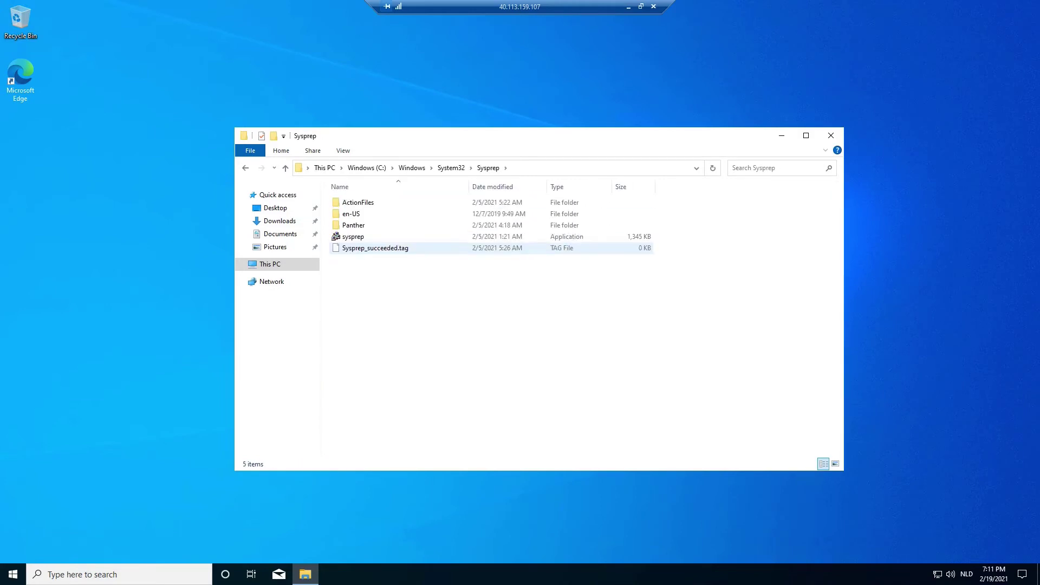
{"action": "type", "text": "sysprep"}
{"action": "key", "text": "Return"}
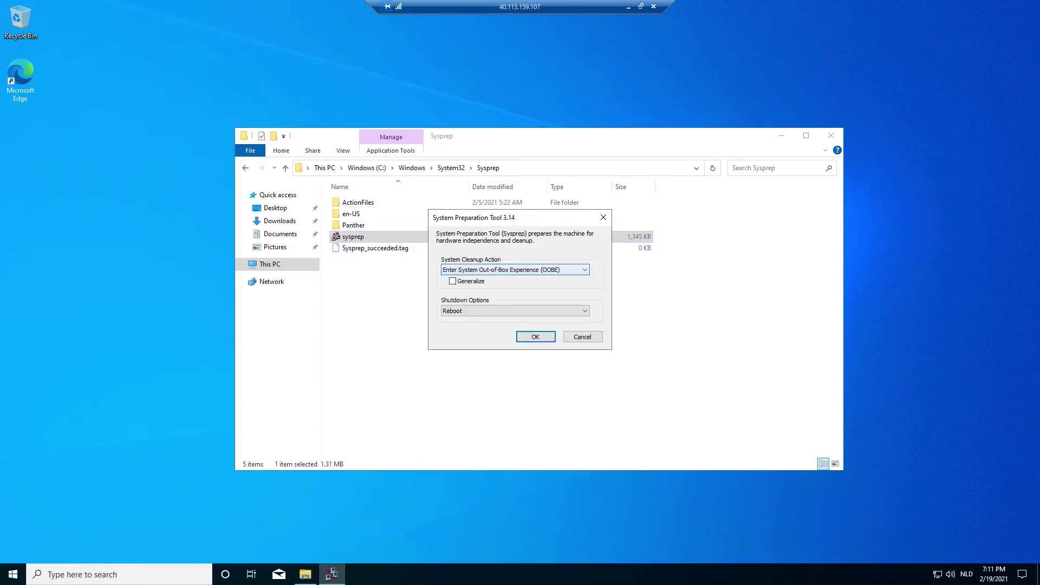
Start an OOBE sysprep run with Generalize ticked and Shutdown as the shutdown option.
{"action": "key", "text": "Tab"}
{"action": "key", "text": "space"}
{"action": "key", "text": "Tab"}
{"action": "key", "text": "alt+Down"}
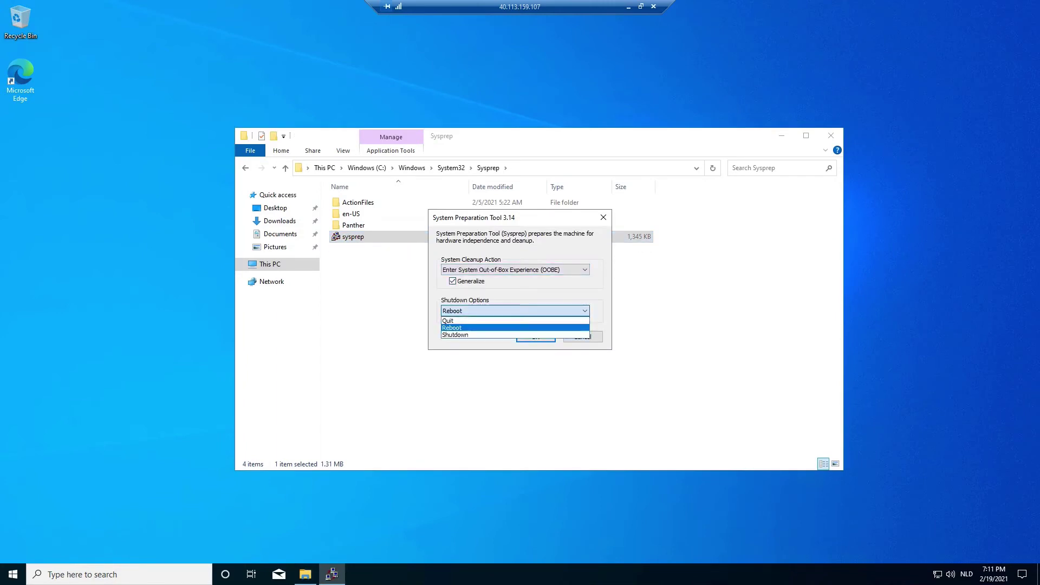
{"action": "key", "text": "Down"}
{"action": "key", "text": "Return"}
{"action": "key", "text": "Tab"}
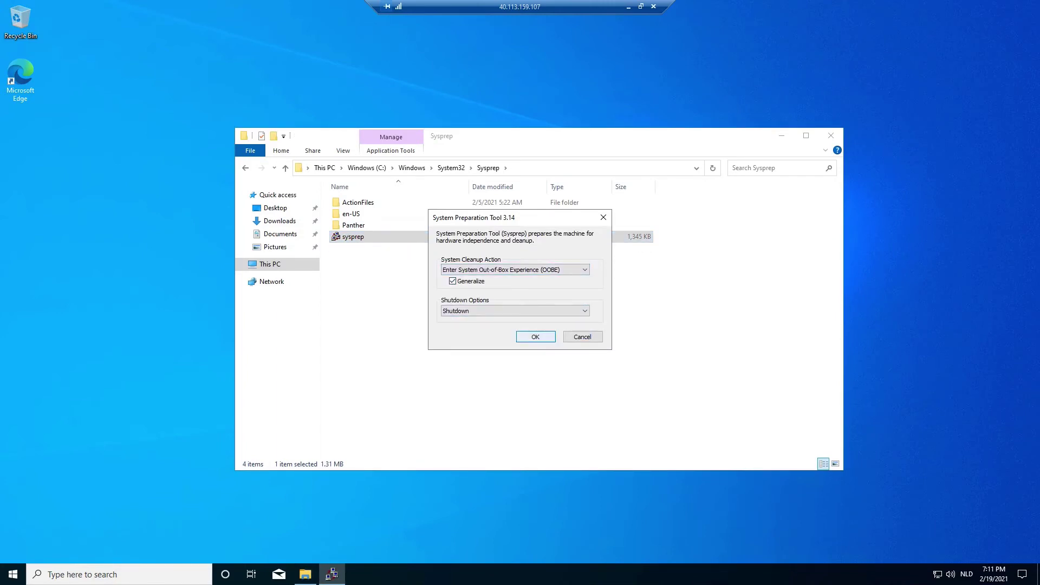
{"action": "key", "text": "Return"}
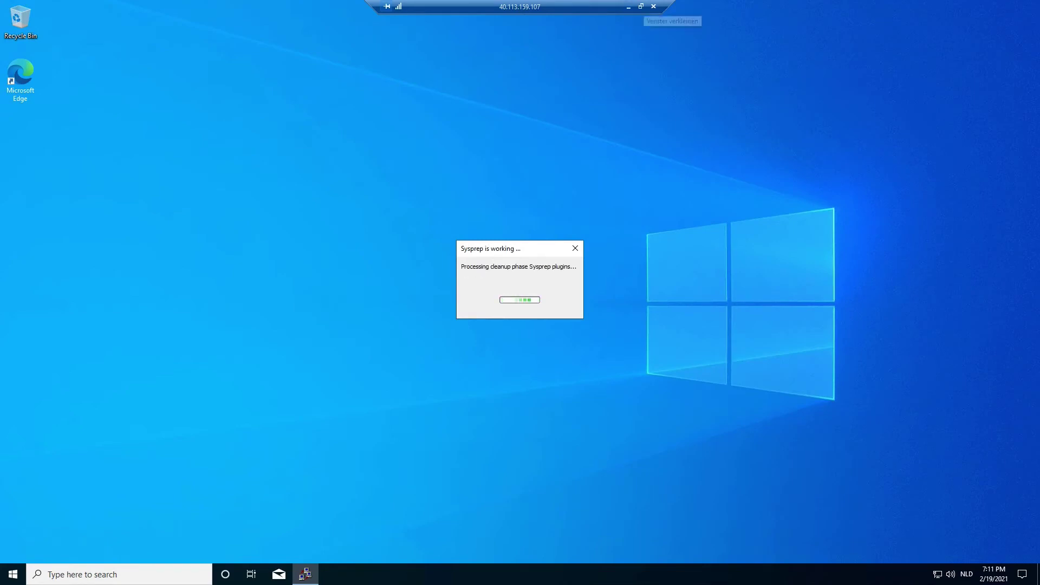
Stop LIQ-WVD-ARM-Golden and confirm its status shows Stopped (deallocated).
{"action": "left_click", "coordinate": [628, 7]}
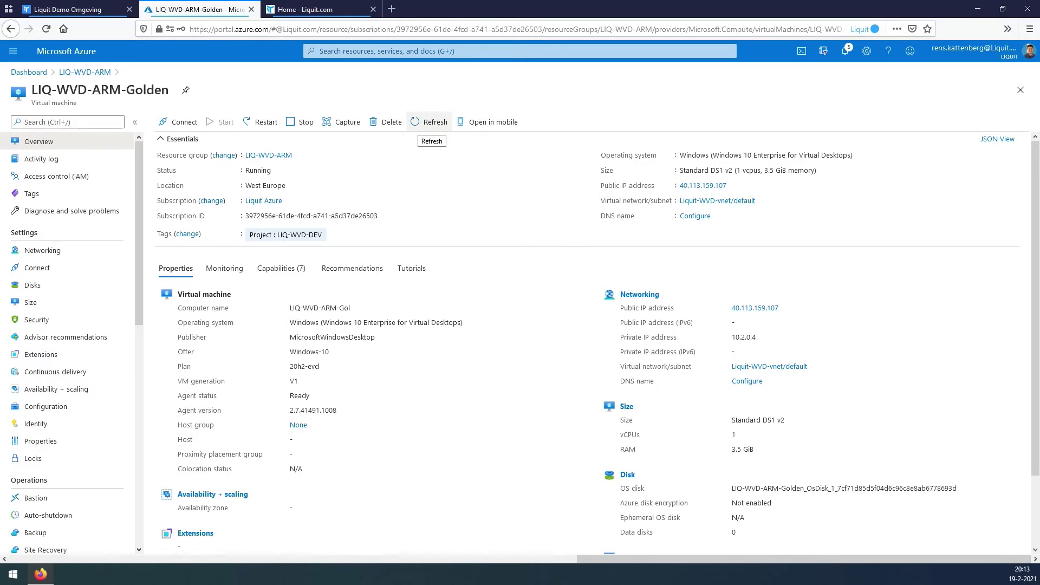
{"action": "left_click", "coordinate": [430, 122]}
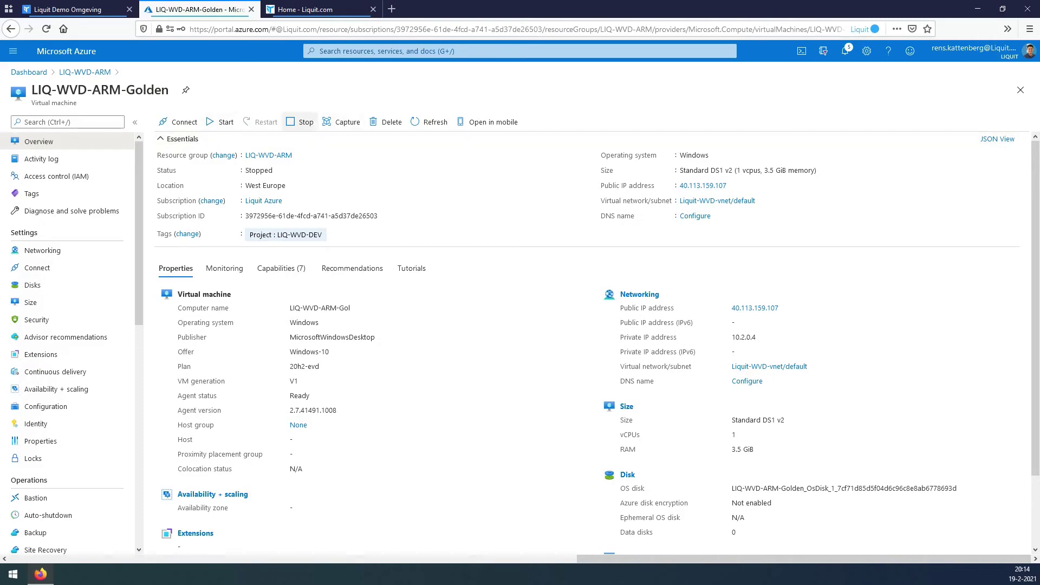
{"action": "left_click", "coordinate": [300, 122]}
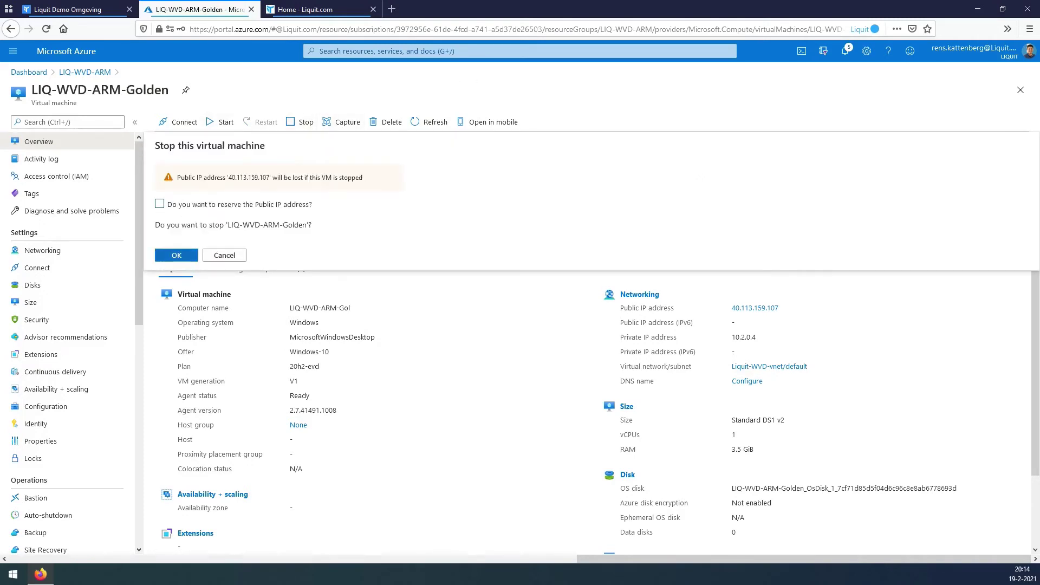
{"action": "left_click", "coordinate": [176, 256]}
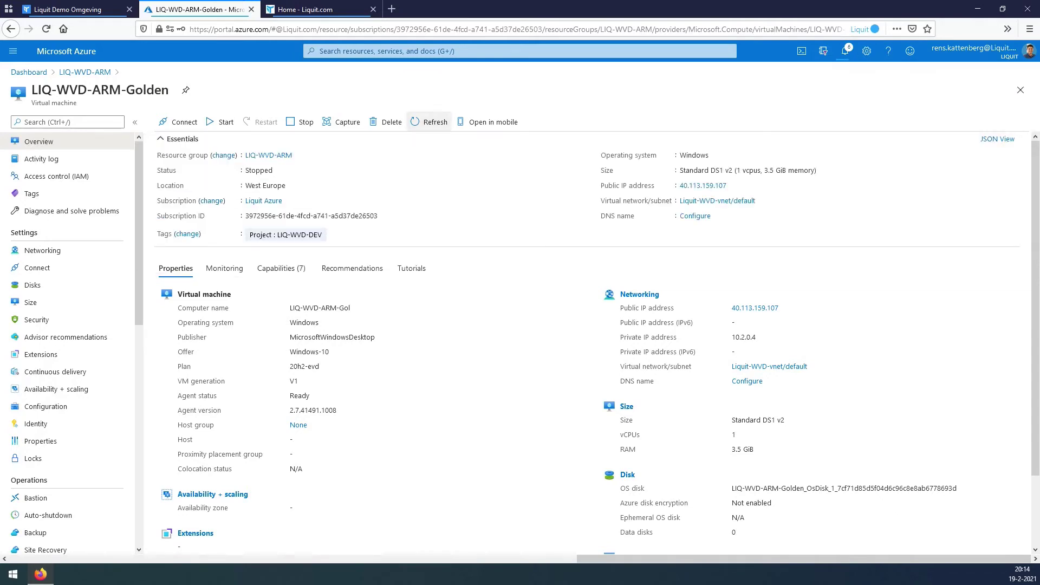
{"action": "left_click", "coordinate": [429, 121]}
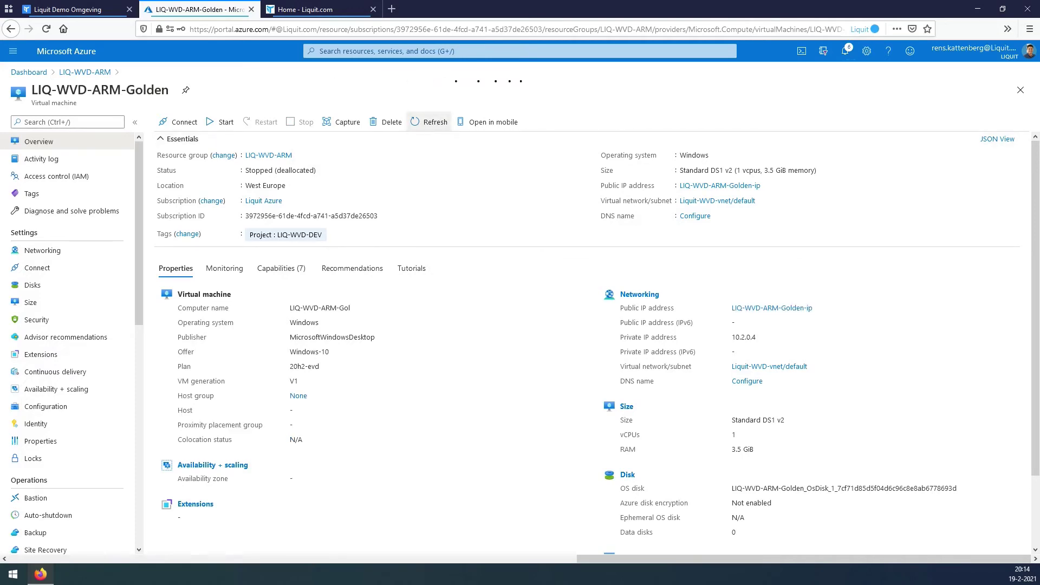
{"action": "left_click", "coordinate": [845, 51]}
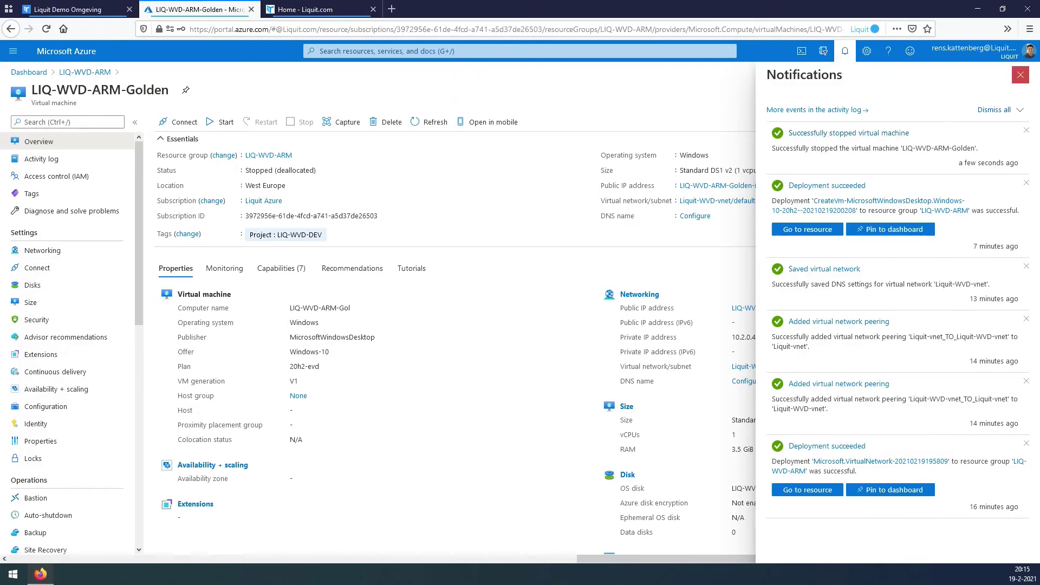
{"action": "left_click", "coordinate": [1021, 74]}
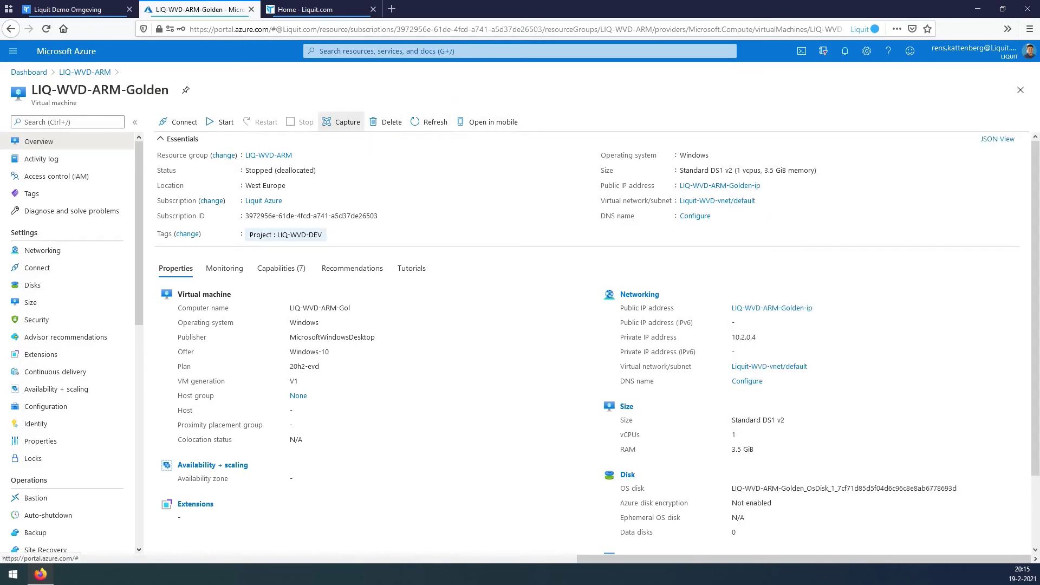
Capture the VM as image LIQ-WVD-ARM-Golden-Captured with tag Project = LIQ-WVD-DEV.
{"action": "left_click", "coordinate": [341, 122]}
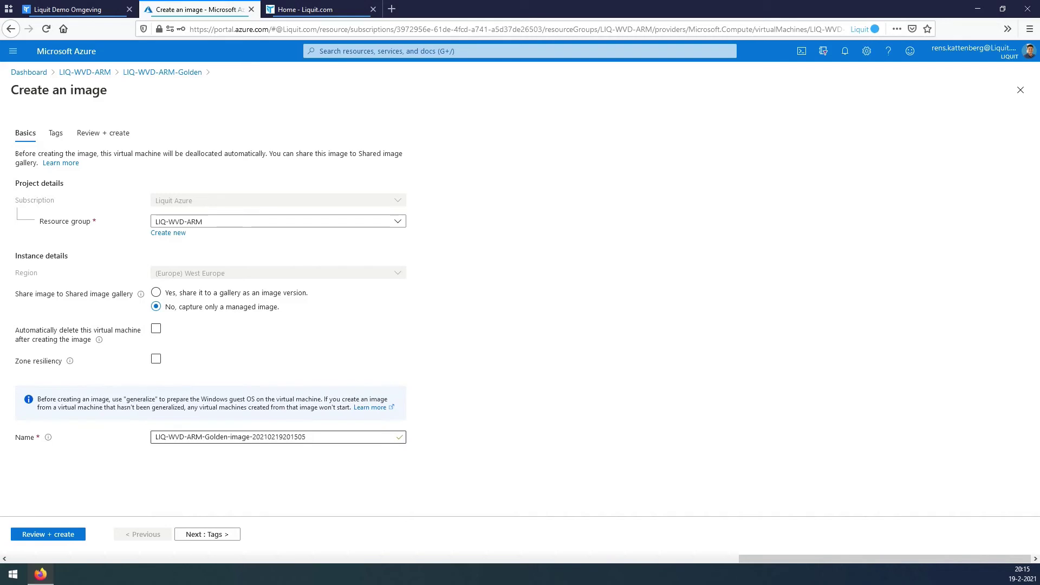
{"action": "key", "text": "Tab"}
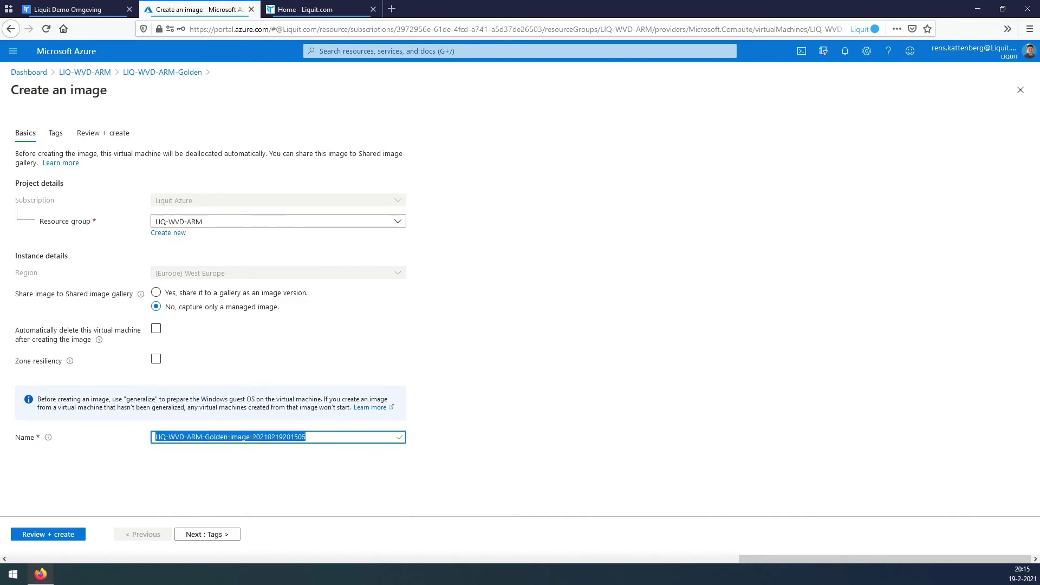
{"action": "type", "text": "LIQ-WVD-ARM-Golden-Captured"}
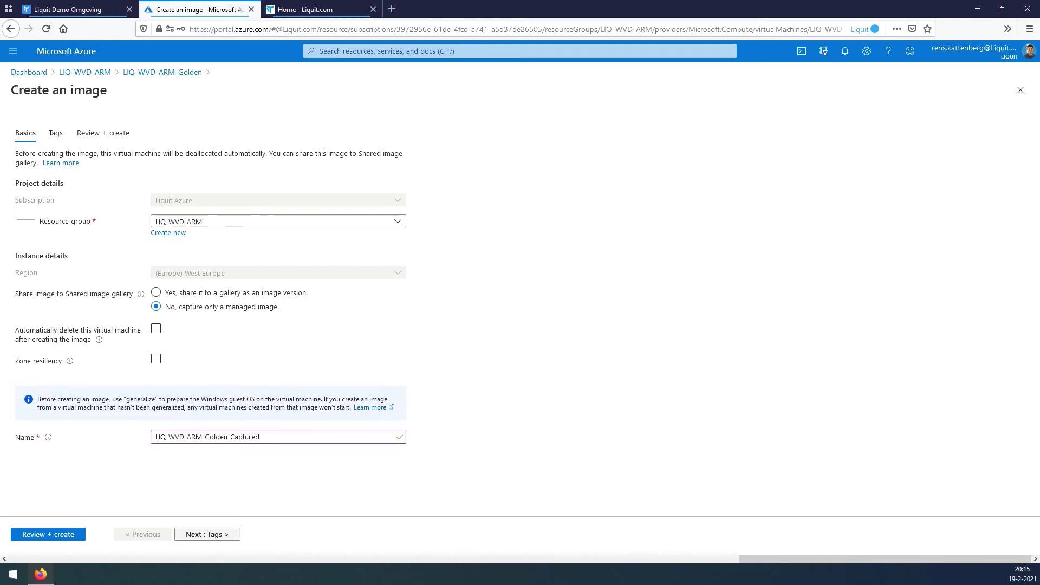
{"action": "left_click", "coordinate": [207, 534]}
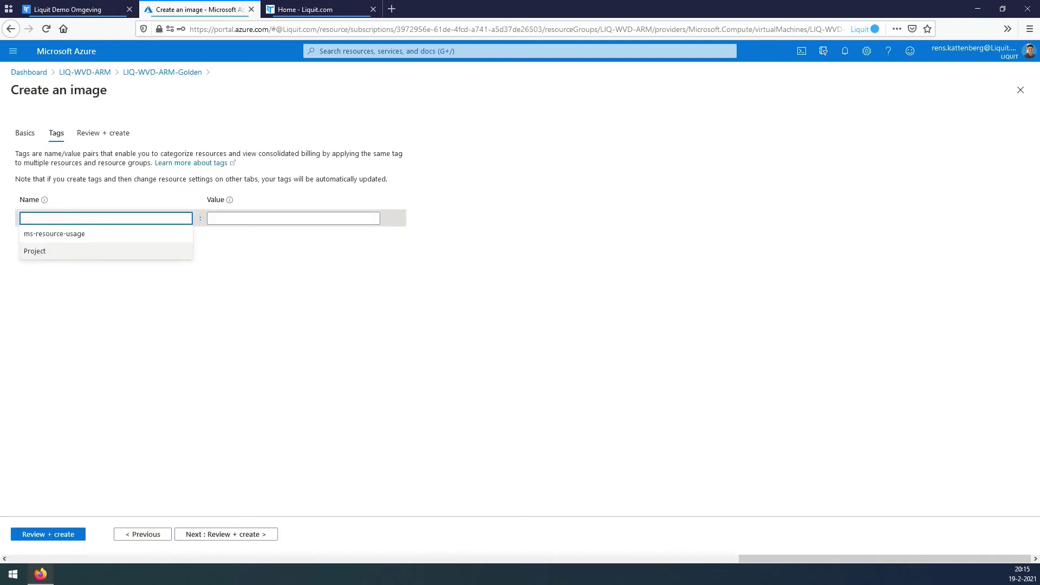
{"action": "key", "text": "Down"}
{"action": "key", "text": "Tab"}
{"action": "key", "text": "Down"}
{"action": "key", "text": "Return"}
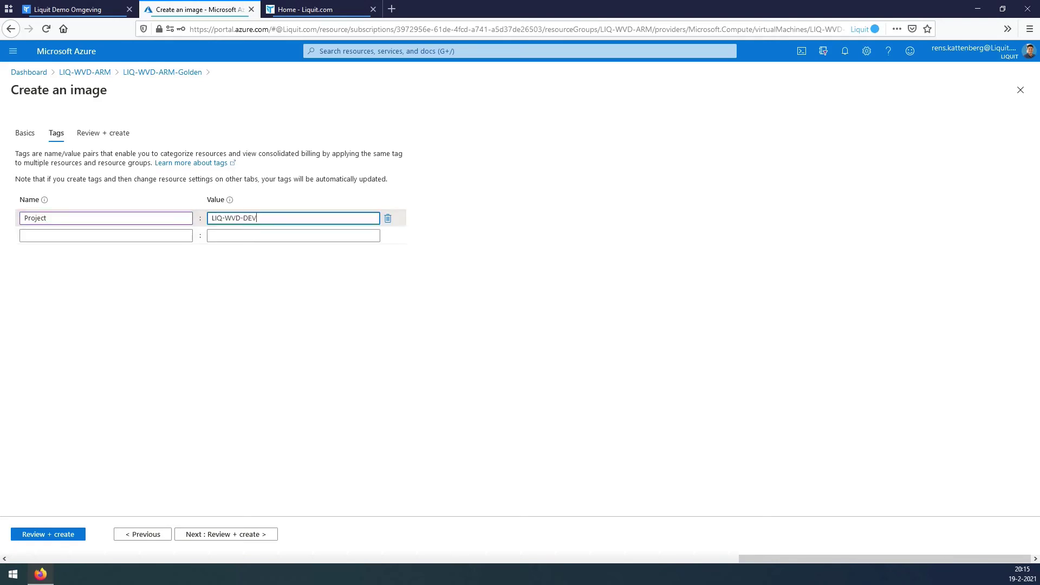
Review and create the captured image, then open the LIQ-WVD-ARM resource group.
{"action": "left_click", "coordinate": [207, 534]}
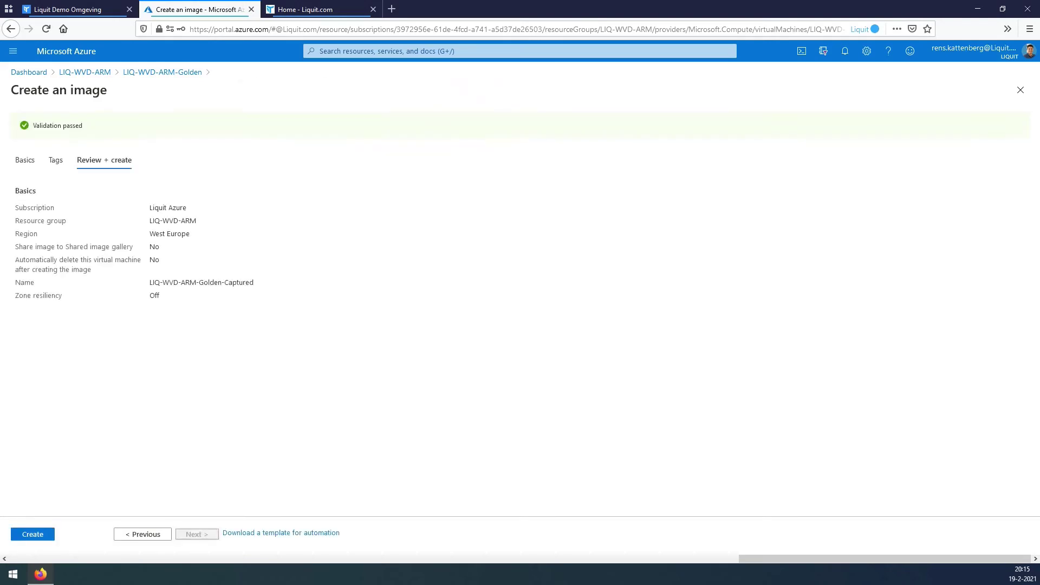
{"action": "left_click", "coordinate": [33, 534]}
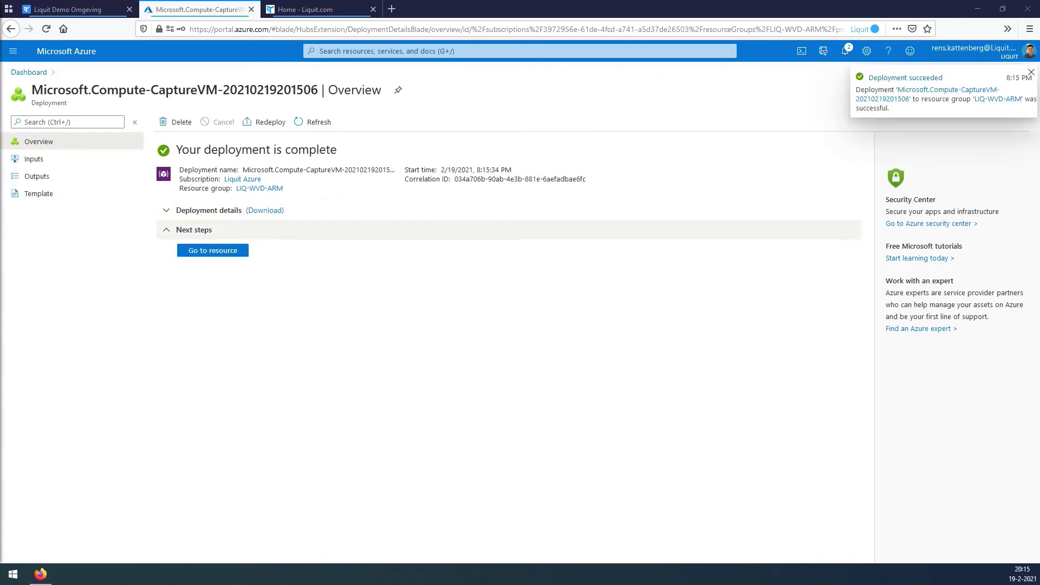
{"action": "left_click", "coordinate": [440, 51]}
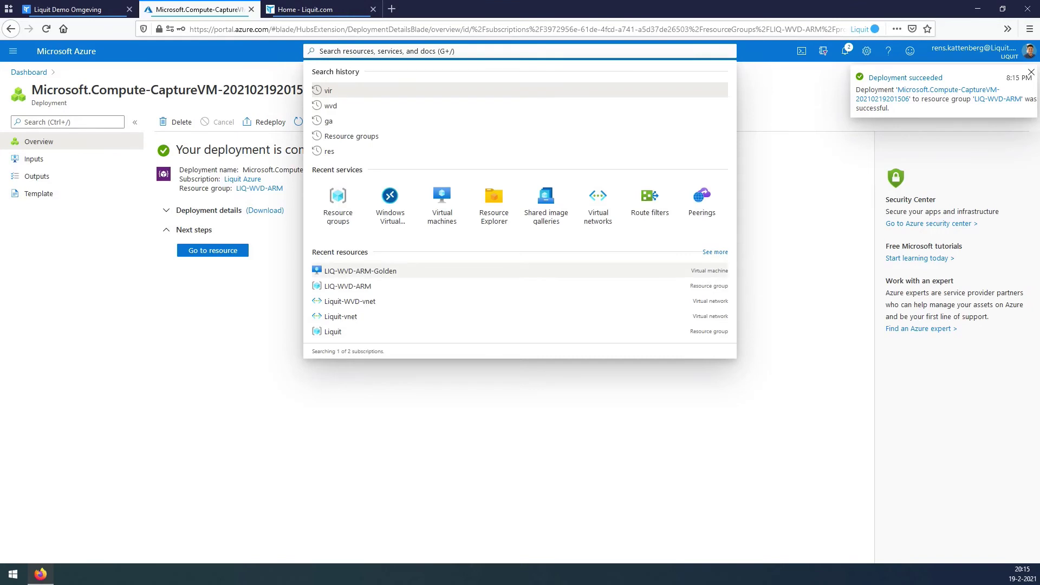
{"action": "left_click", "coordinate": [379, 286]}
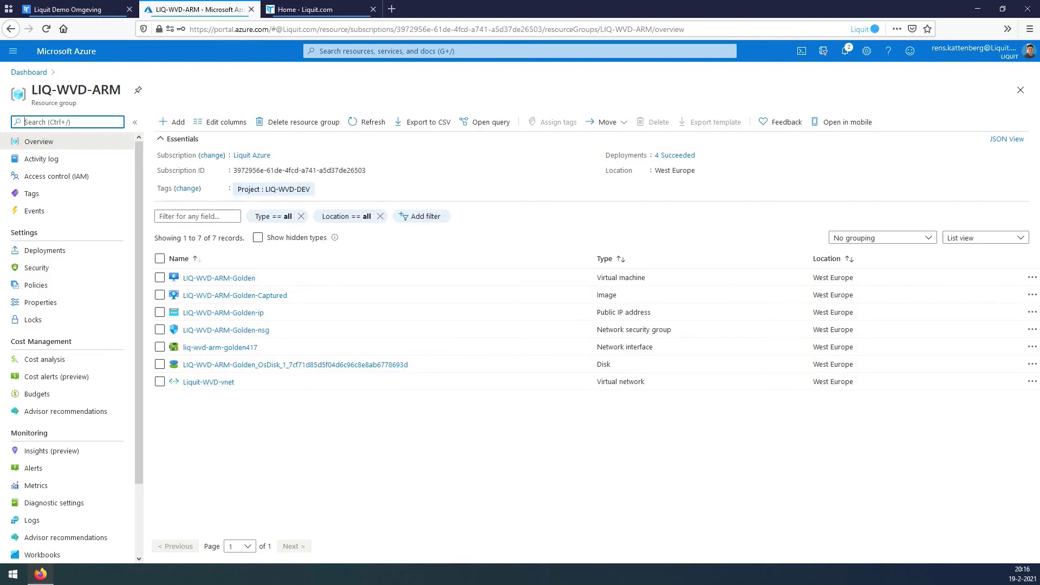
Go to Windows Virtual Desktop and list its host pools, showing RemoteApps.
{"action": "left_click", "coordinate": [440, 51]}
{"action": "left_click", "coordinate": [390, 208]}
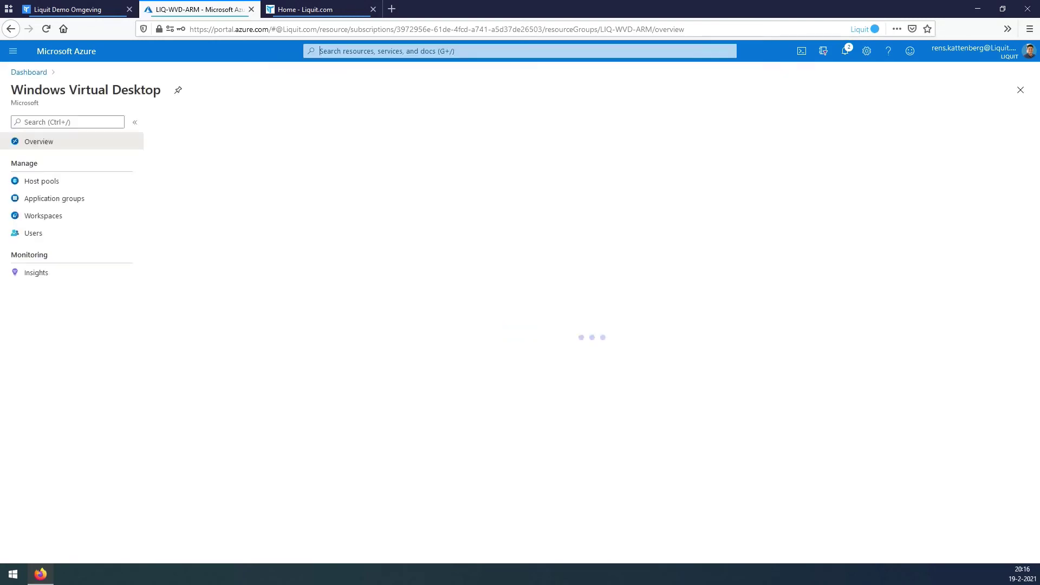
{"action": "left_click", "coordinate": [42, 181]}
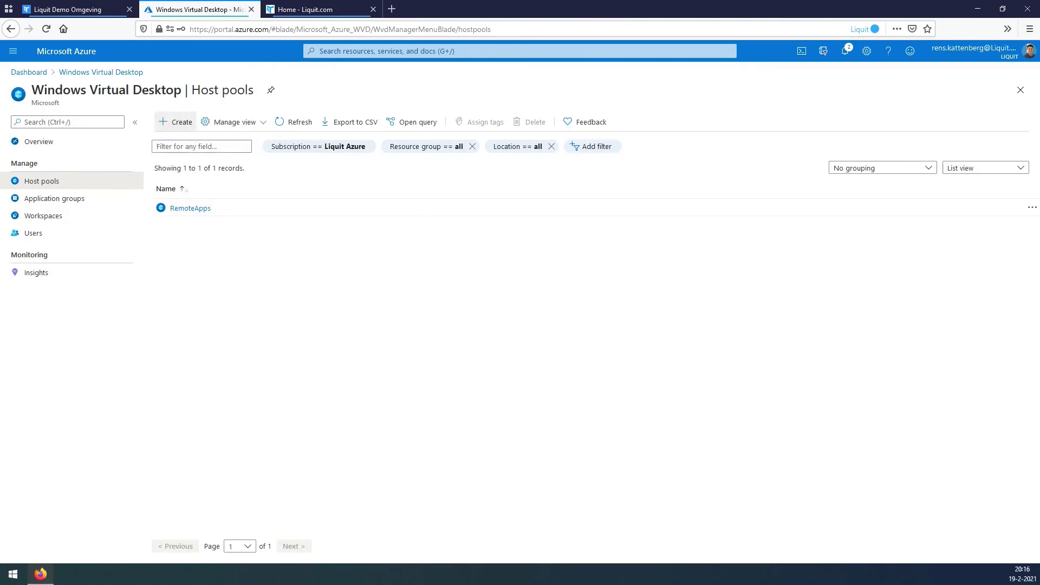
Start a new host pool named LIQ-WVD-ARM-Host-Pool in resource group LIQ-WVD-ARM.
{"action": "left_click", "coordinate": [175, 122]}
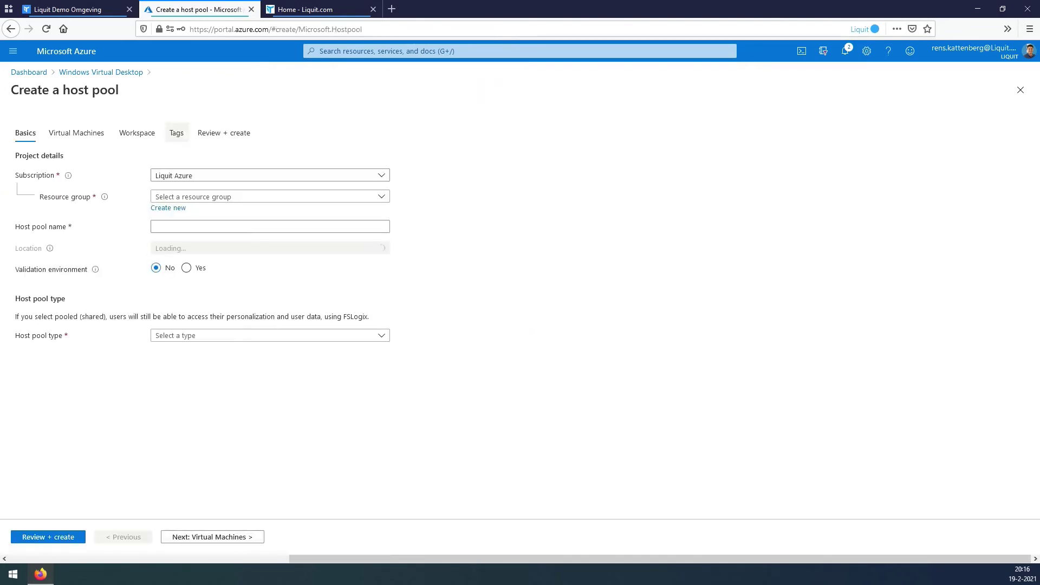
{"action": "left_click", "coordinate": [266, 197]}
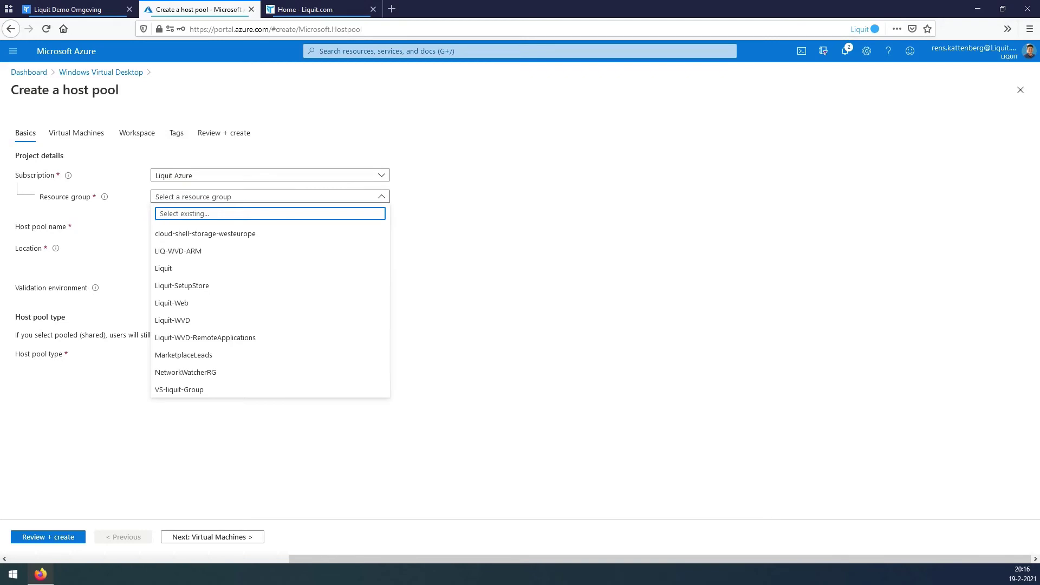
{"action": "left_click", "coordinate": [178, 251]}
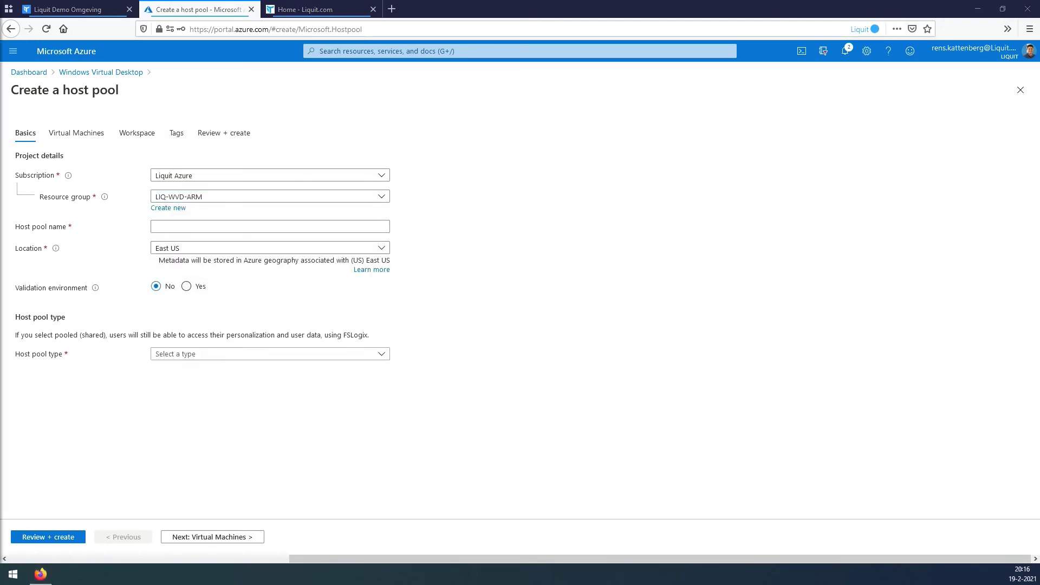
{"action": "type", "text": "LIQ-WVD-ARM-Host-Pool"}
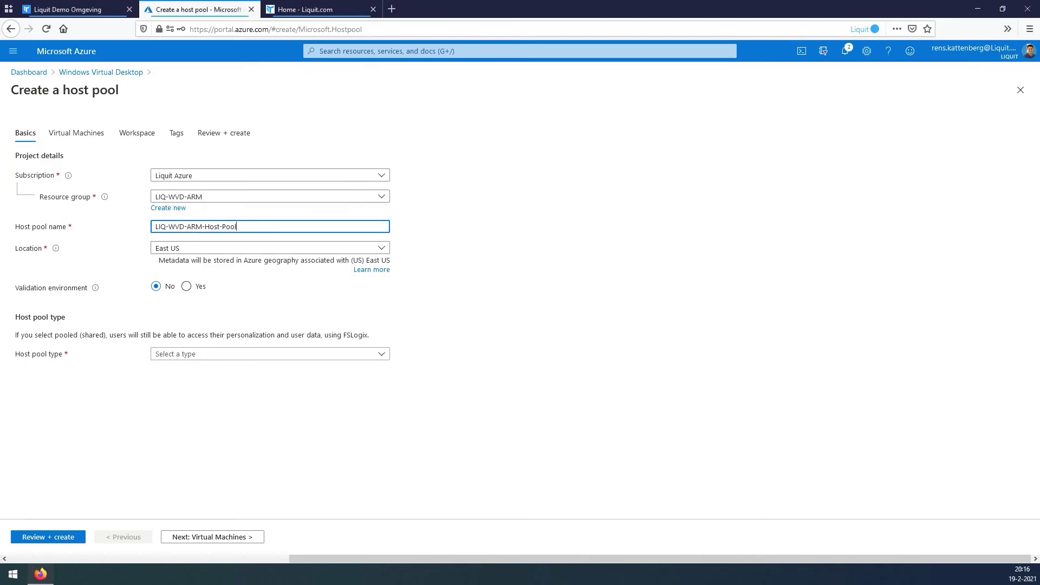
{"action": "key", "text": "Tab"}
Set the host pool location to West Europe, type Pooled, with max 5 sessions.
{"action": "key", "text": "Return"}
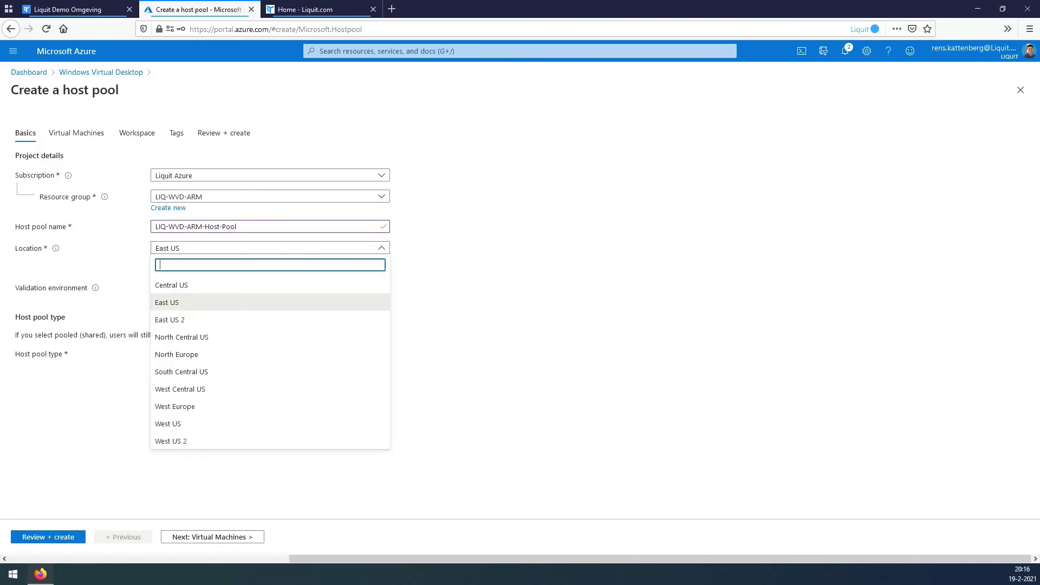
{"action": "type", "text": "eur"}
{"action": "key", "text": "Down"}
{"action": "key", "text": "Down"}
{"action": "key", "text": "Return"}
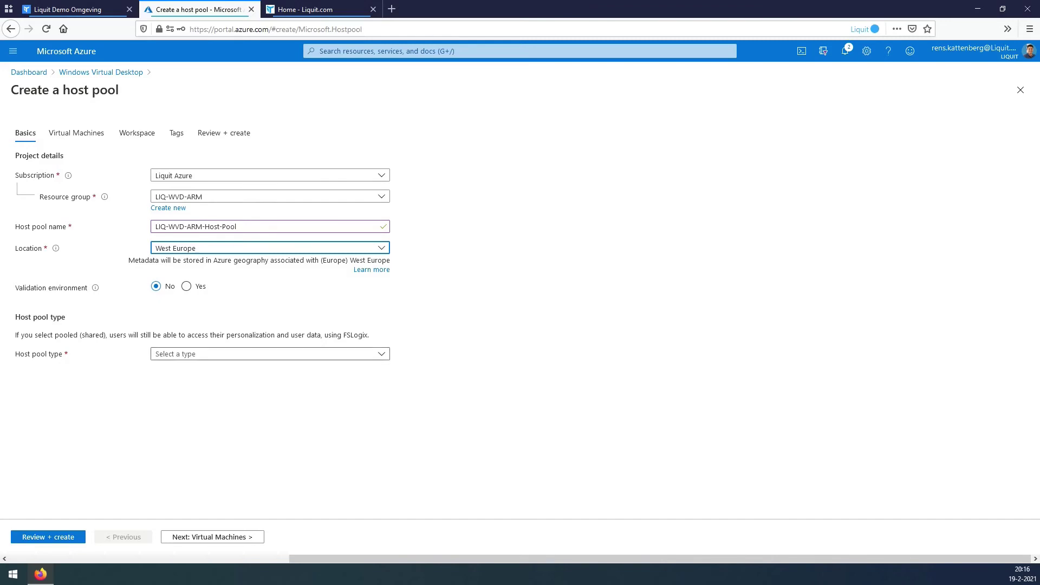
{"action": "key", "text": "Tab"}
{"action": "key", "text": "Tab"}
{"action": "key", "text": "Return"}
{"action": "key", "text": "Return"}
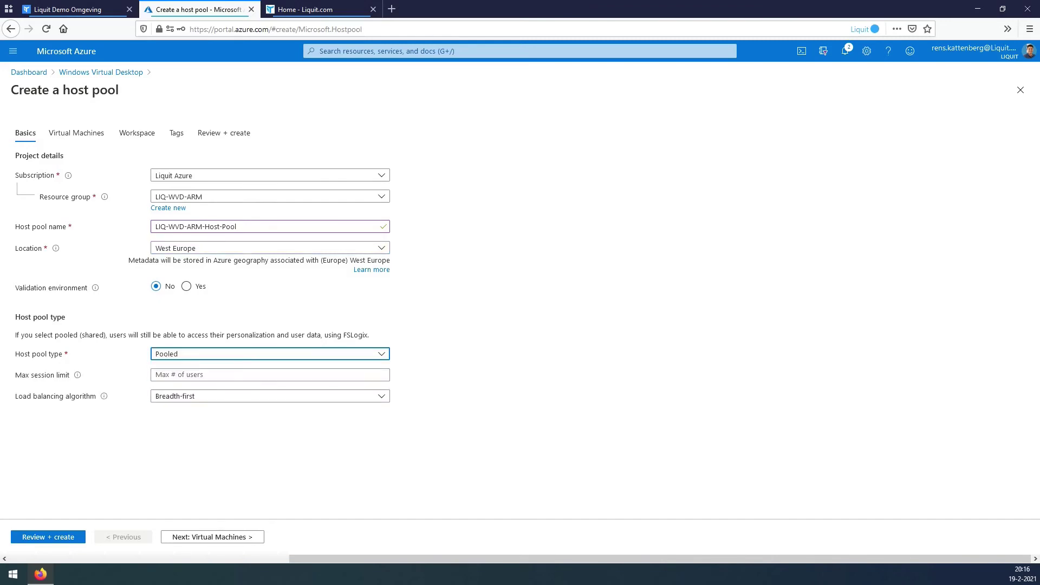
{"action": "key", "text": "Tab"}
{"action": "type", "text": "5"}
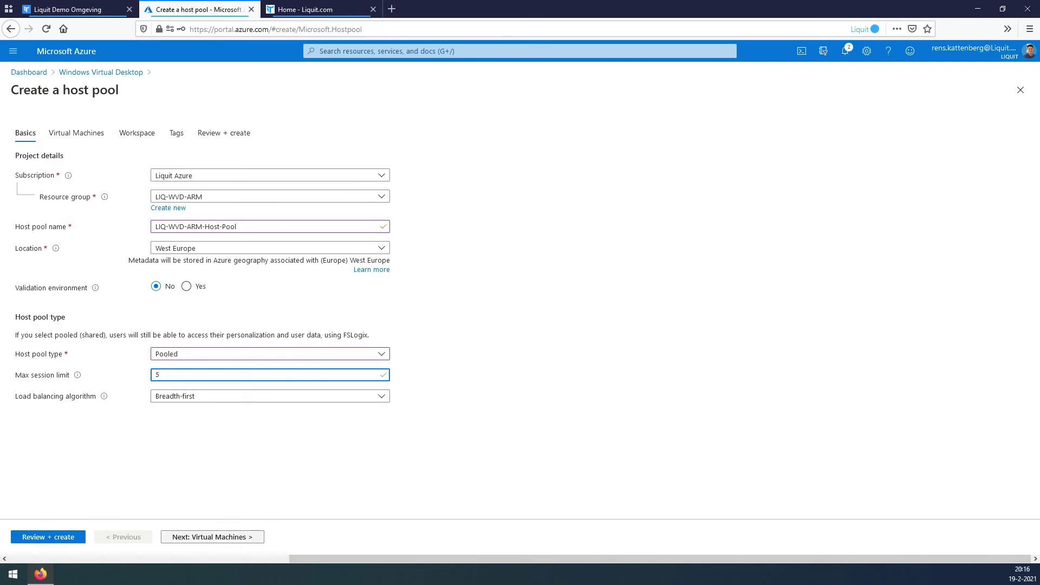
{"action": "left_click", "coordinate": [212, 536]}
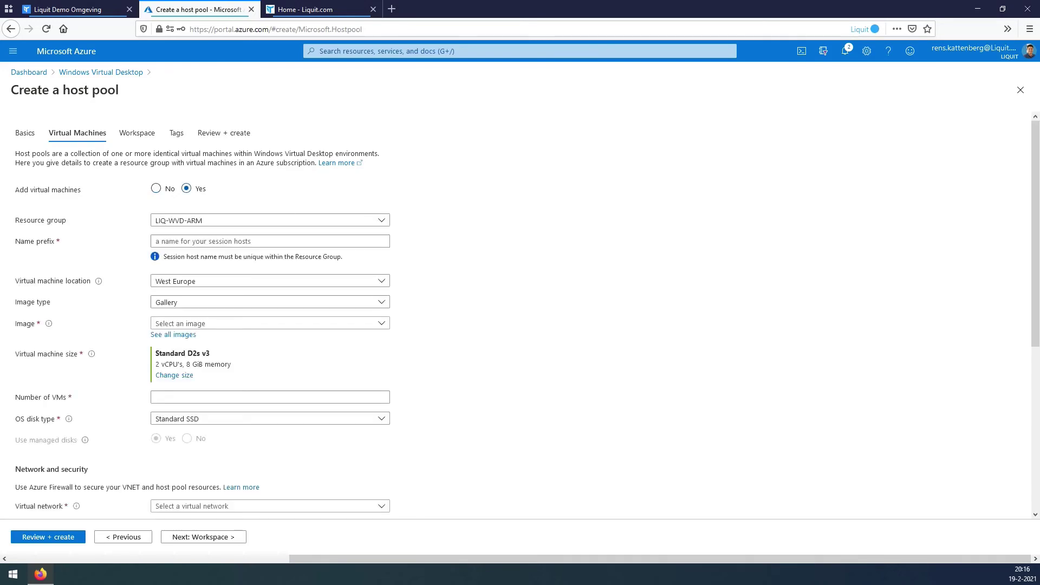
Configure 1 session host with prefix LIQ-WVD-VM from the LIQ-WVD-ARM-Golden-Captured image.
{"action": "left_click", "coordinate": [270, 241]}
{"action": "type", "text": "LIQ-WVD-VM"}
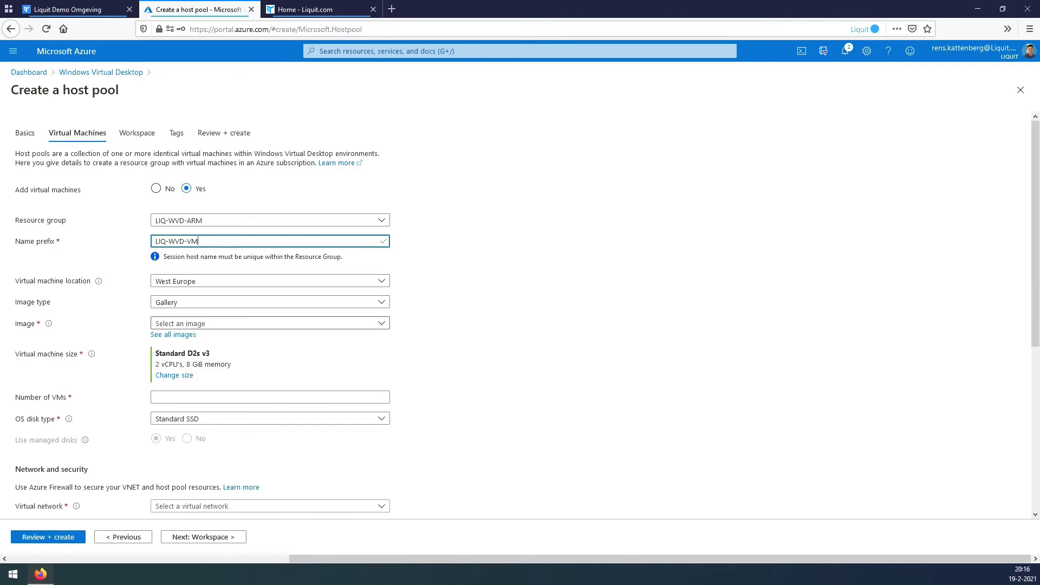
{"action": "left_click", "coordinate": [270, 323]}
{"action": "key", "text": "Escape"}
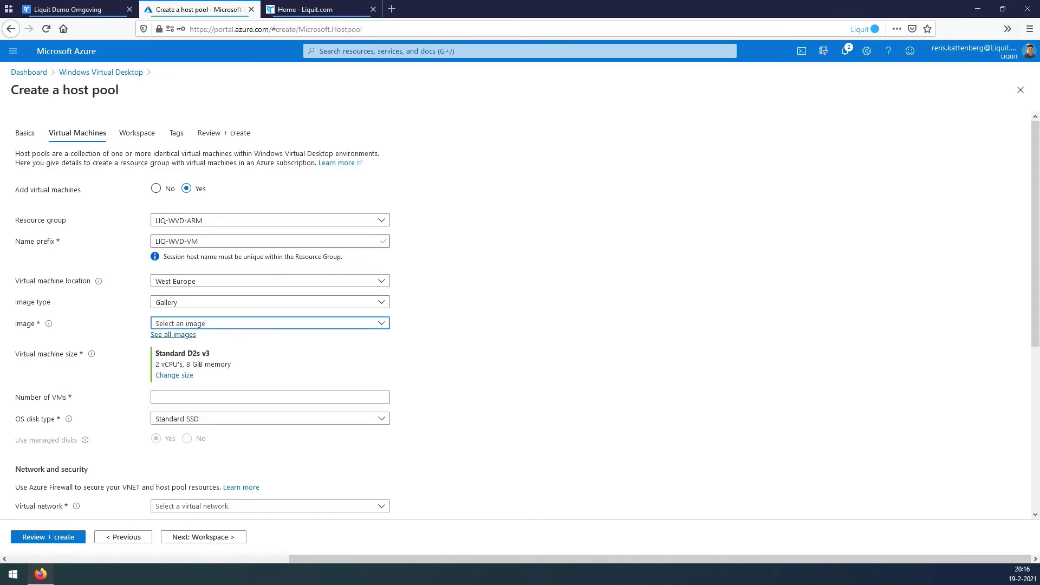
{"action": "left_click", "coordinate": [174, 334]}
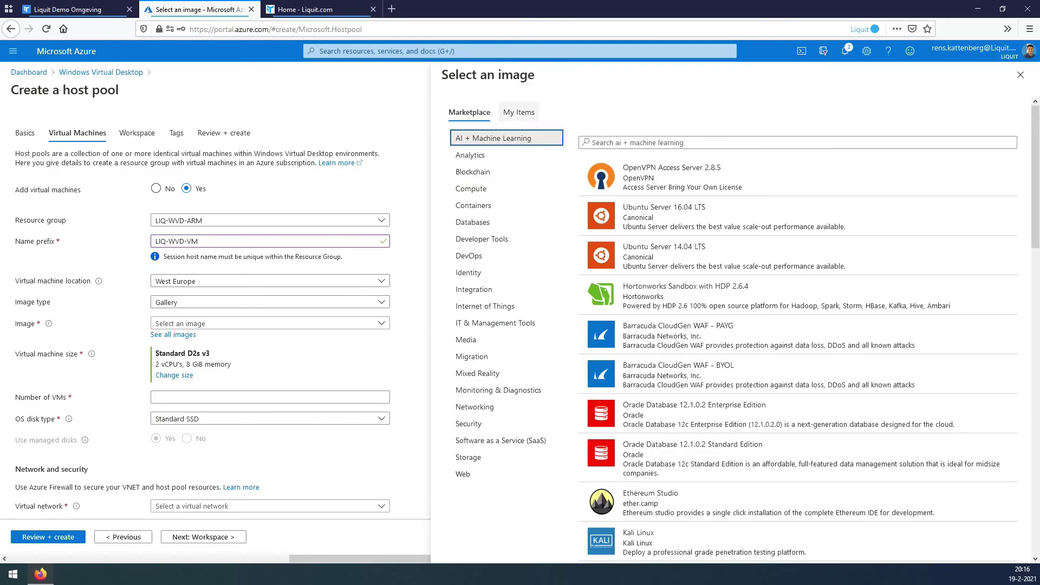
{"action": "left_click", "coordinate": [519, 112]}
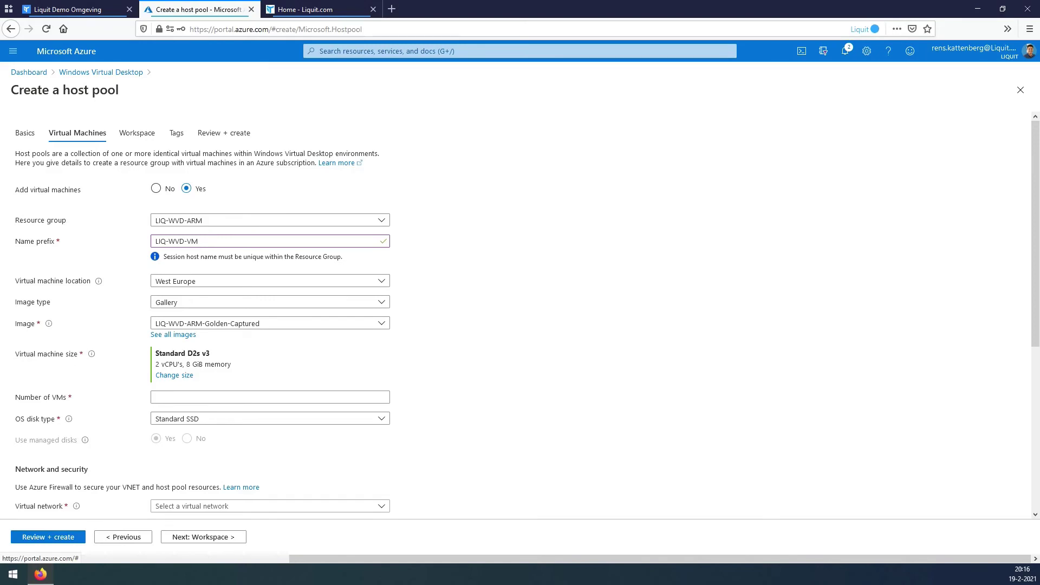
{"action": "key", "text": "Tab"}
{"action": "type", "text": "1"}
Put the hosts on Liquit-WVD-vnet and join them to the liquit.com domain.
{"action": "scroll", "coordinate": [520, 312], "scroll_direction": "down", "scroll_amount": 3}
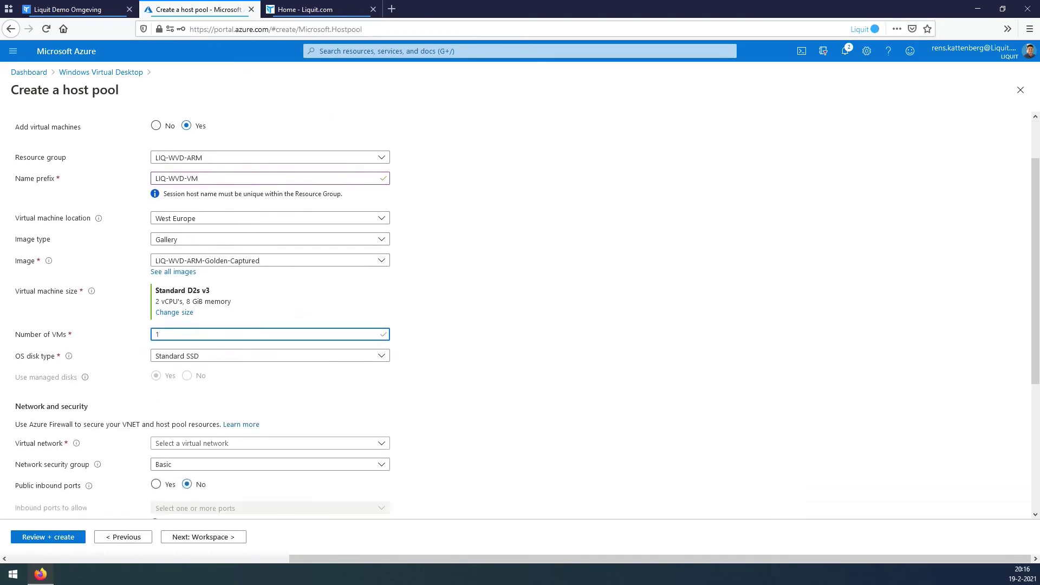
{"action": "left_click", "coordinate": [270, 340]}
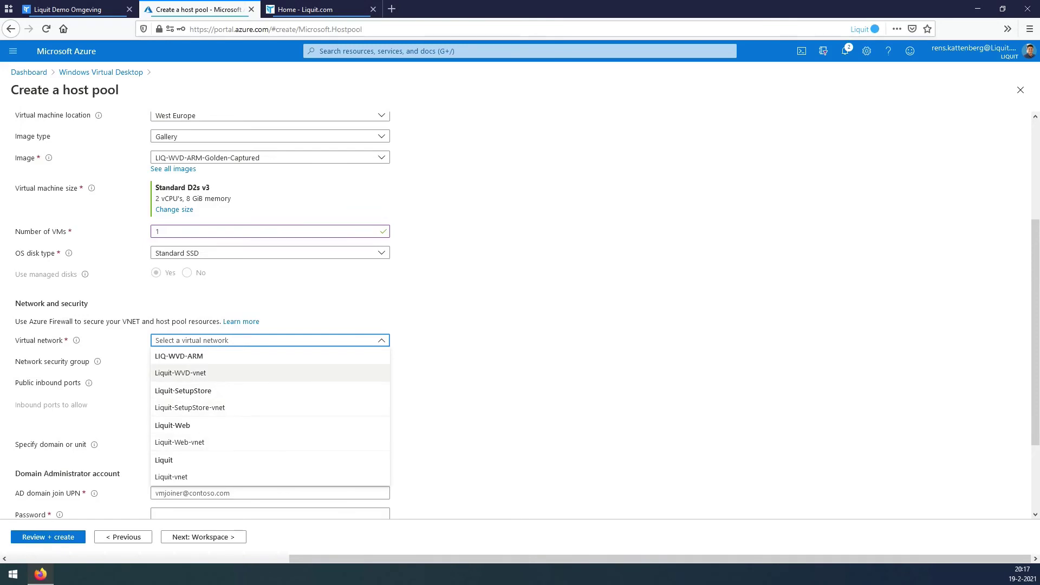
{"action": "left_click", "coordinate": [180, 373]}
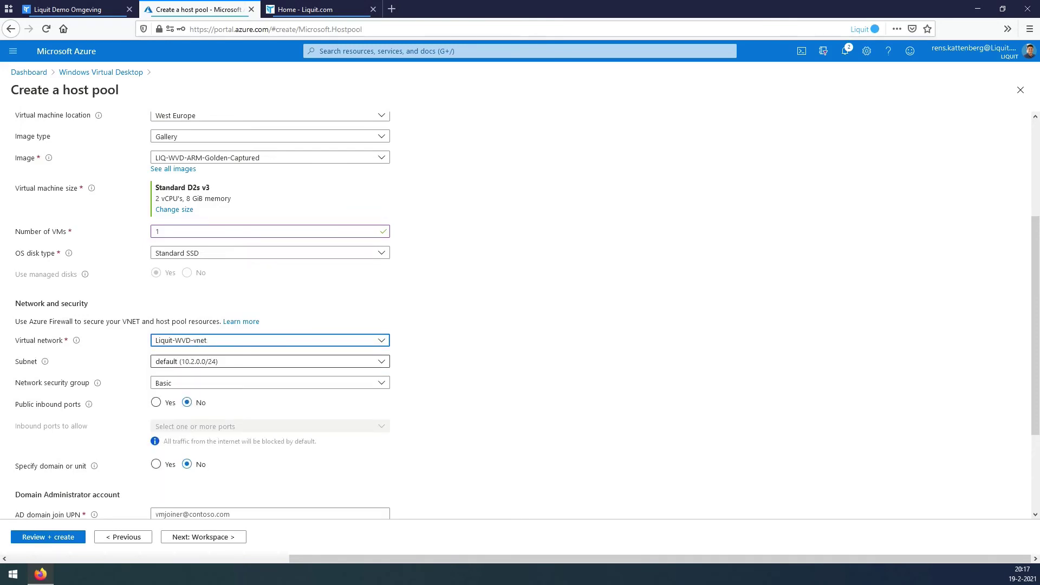
{"action": "scroll", "coordinate": [520, 314], "scroll_direction": "down", "scroll_amount": 3}
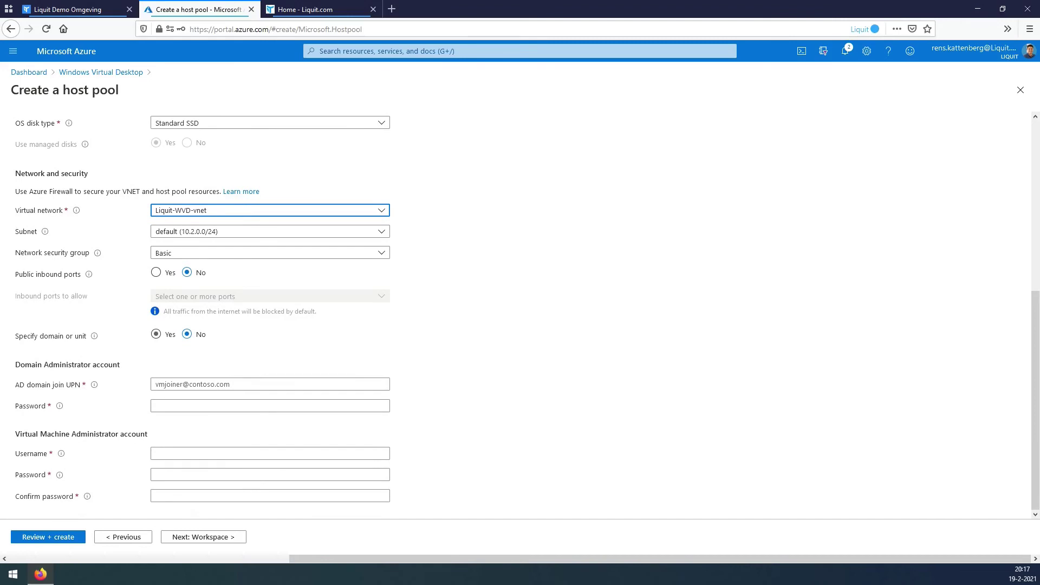
{"action": "left_click", "coordinate": [156, 334]}
{"action": "type", "text": "l"}
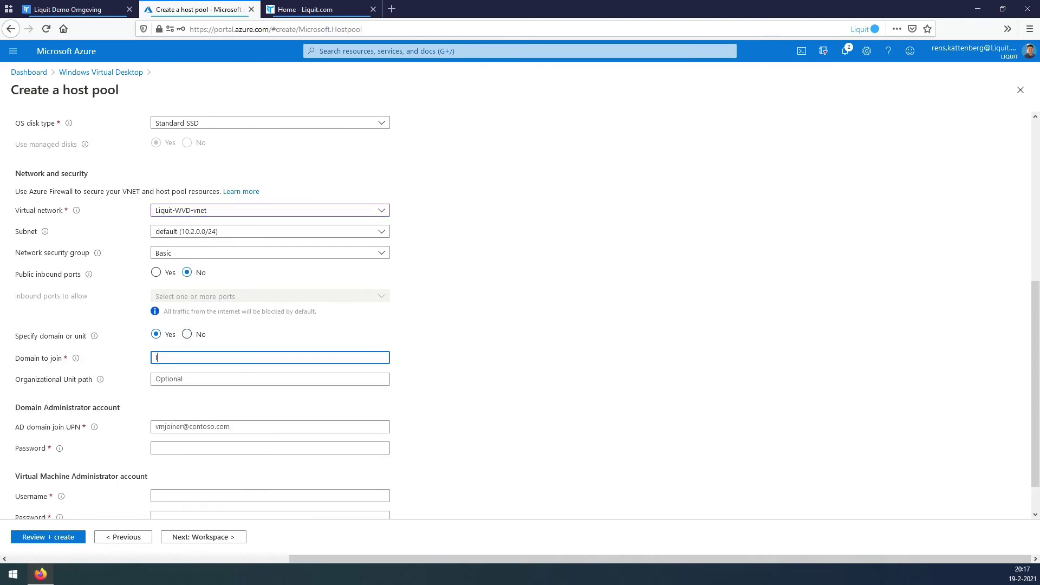
{"action": "type", "text": "iquit.com"}
Enter the domain-join account and administrator password, including the password confirmation.
{"action": "left_click", "coordinate": [157, 427]}
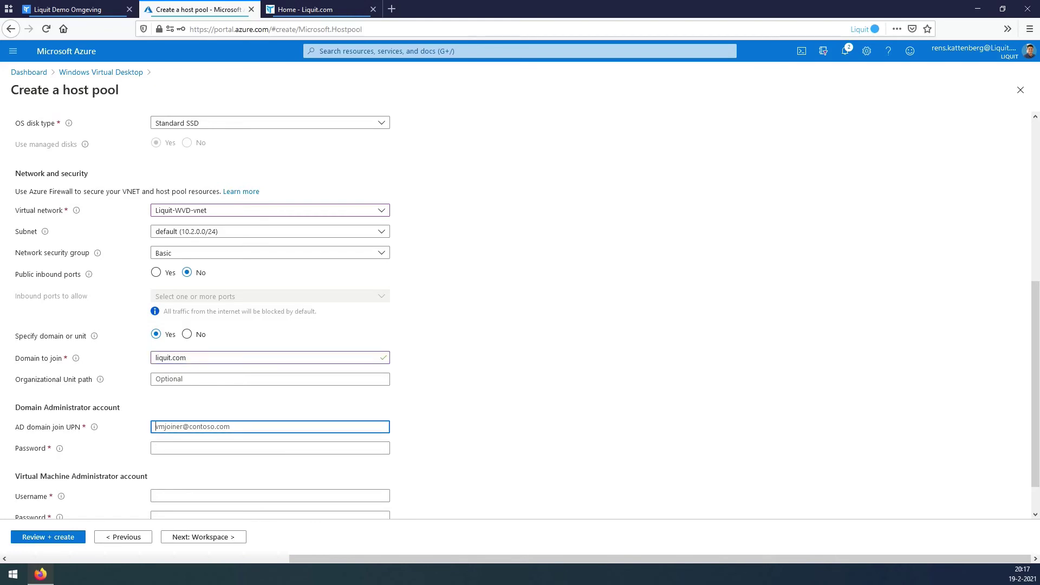
{"action": "key", "text": "alt+Tab"}
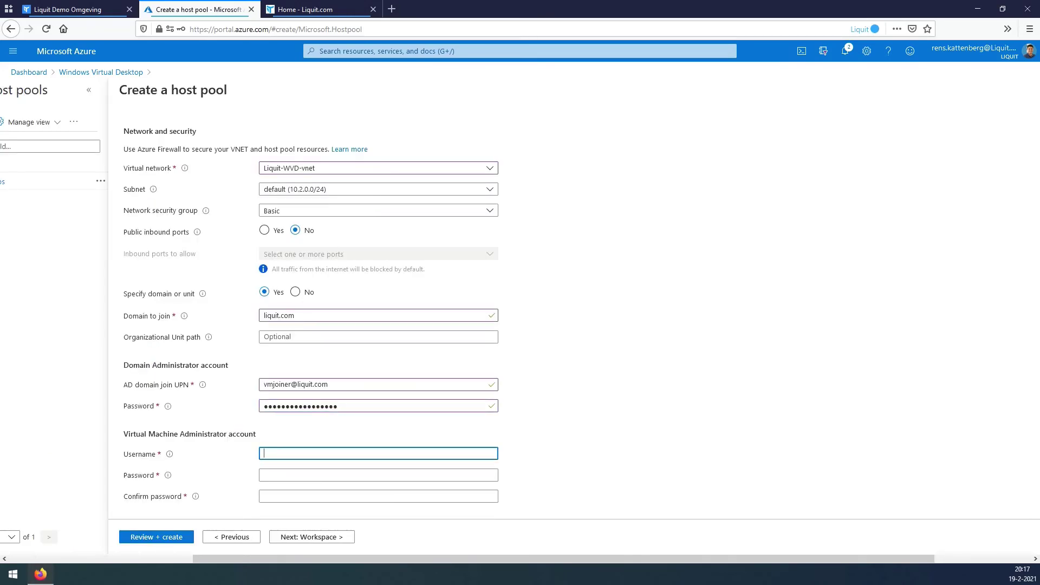
{"action": "key", "text": "alt+Tab"}
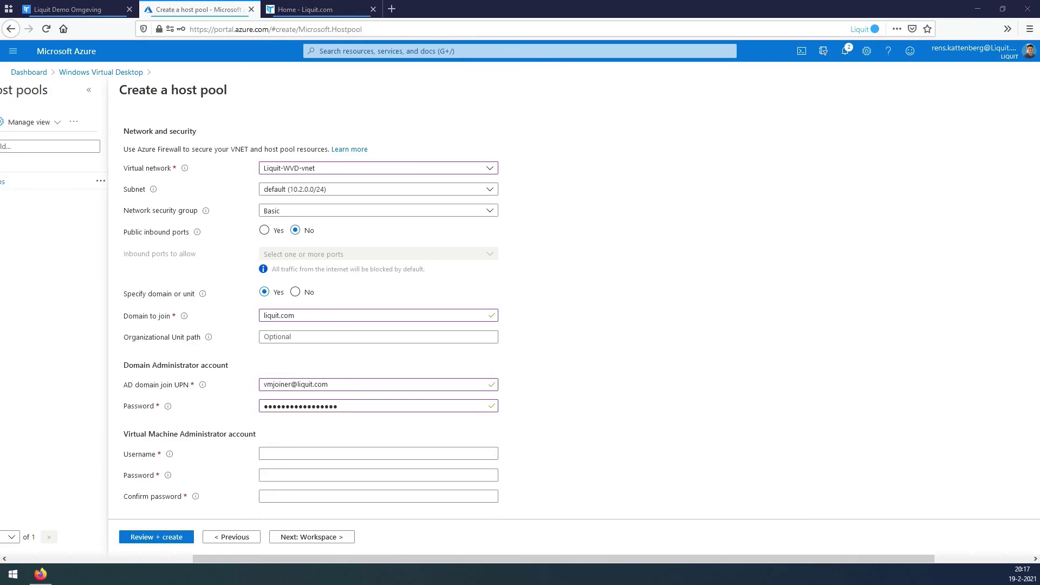
{"action": "type", "text": "liquit-administrator"}
{"action": "key", "text": "Tab"}
{"action": "type", "text": "•••••••••••••••"}
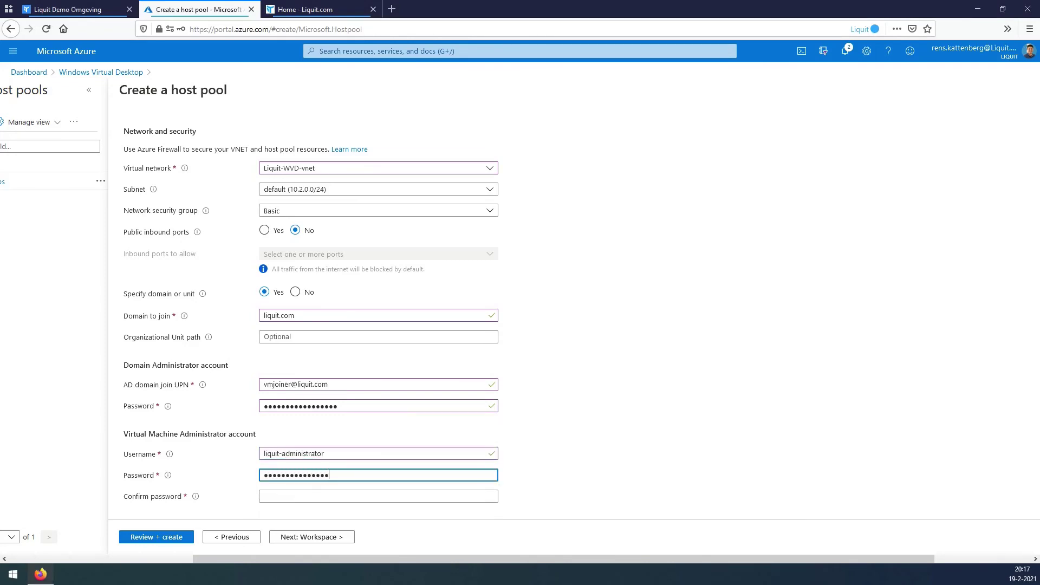
{"action": "type", "text": "•••••••"}
{"action": "key", "text": "alt+Tab"}
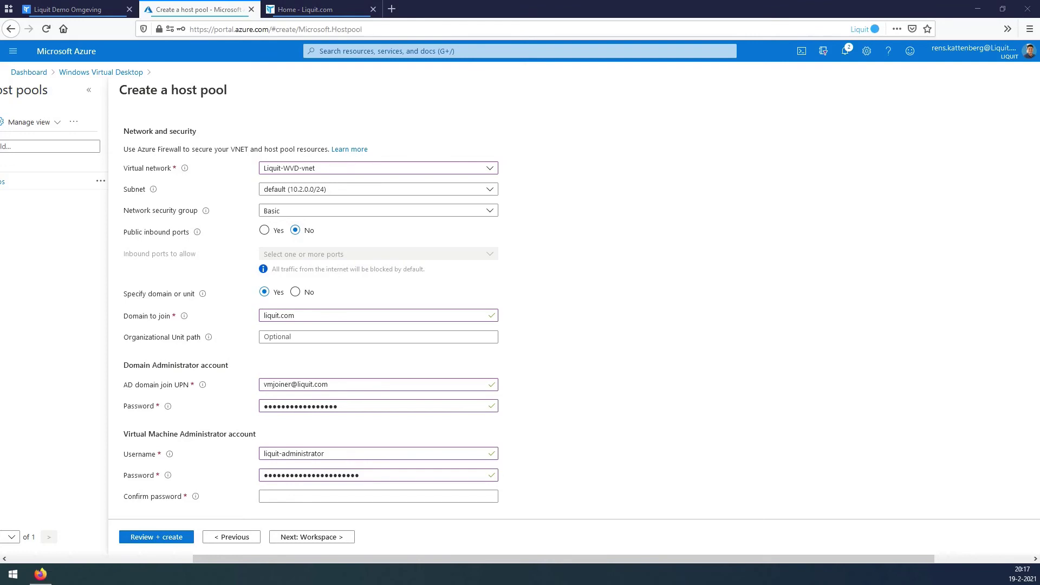
{"action": "key", "text": "alt+Tab"}
{"action": "key", "text": "Tab"}
{"action": "key", "text": "ctrl+v"}
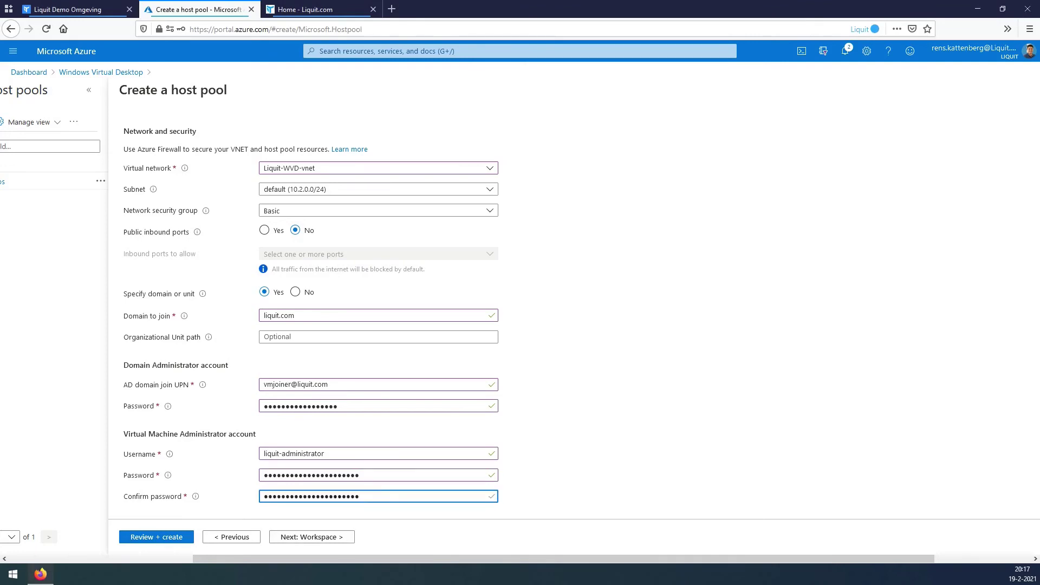
Tag the host pool with Project = LIQ-WVD-DEV.
{"action": "left_click", "coordinate": [312, 537]}
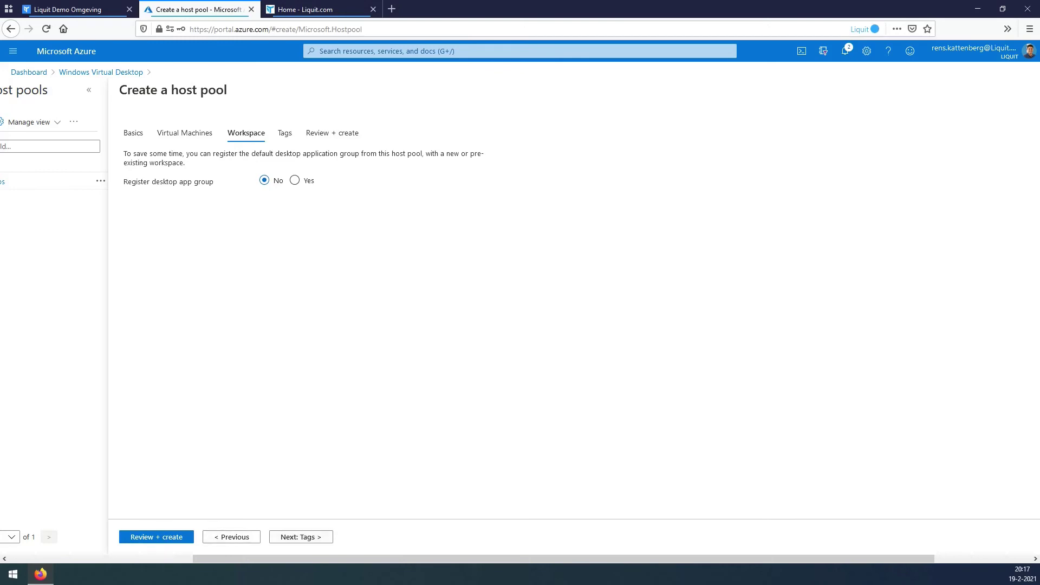
{"action": "left_click", "coordinate": [301, 537]}
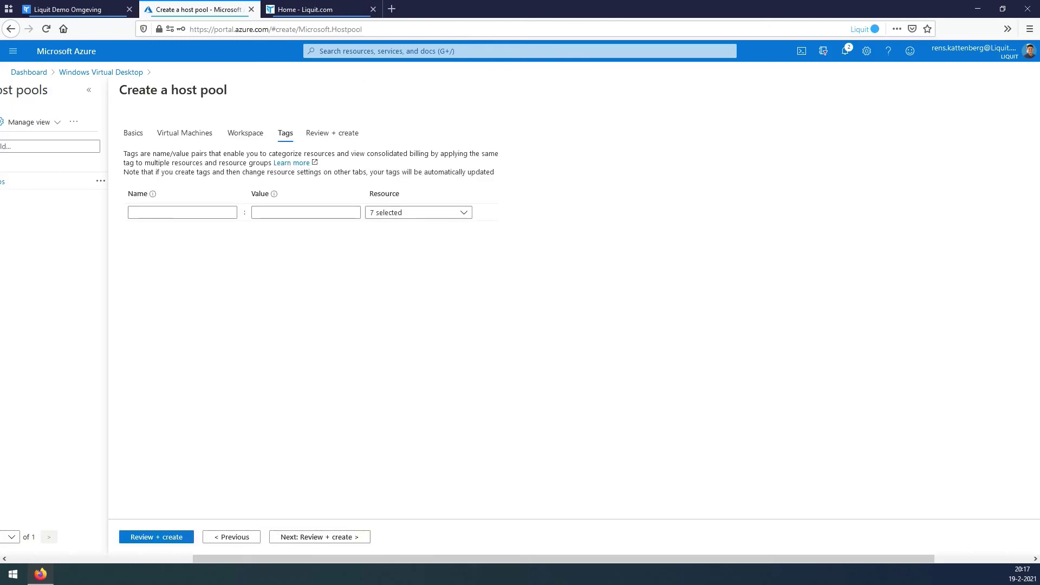
{"action": "left_click", "coordinate": [182, 212]}
{"action": "left_click", "coordinate": [144, 247]}
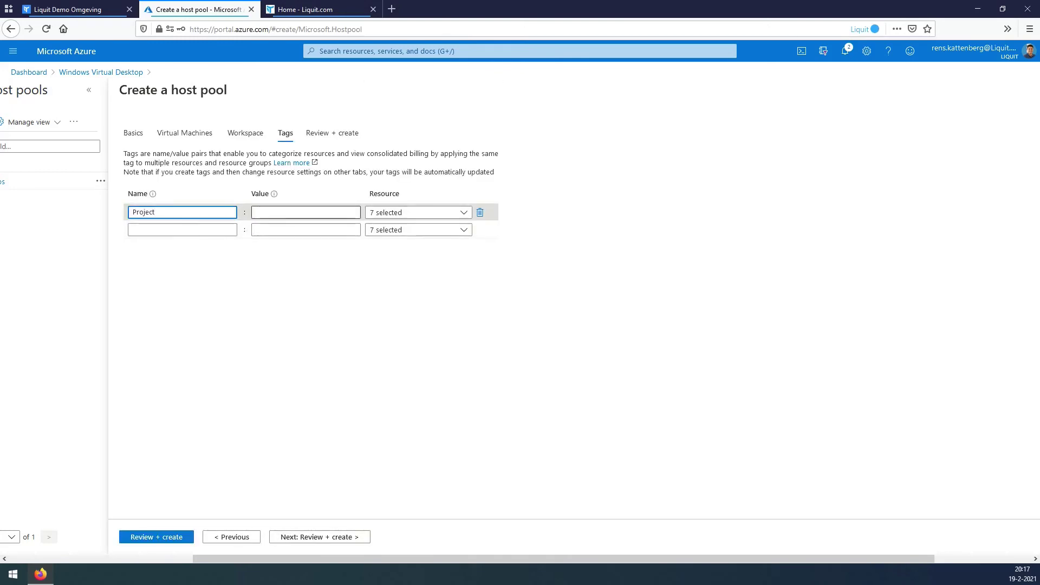
{"action": "left_click", "coordinate": [306, 212]}
{"action": "left_click", "coordinate": [290, 227]}
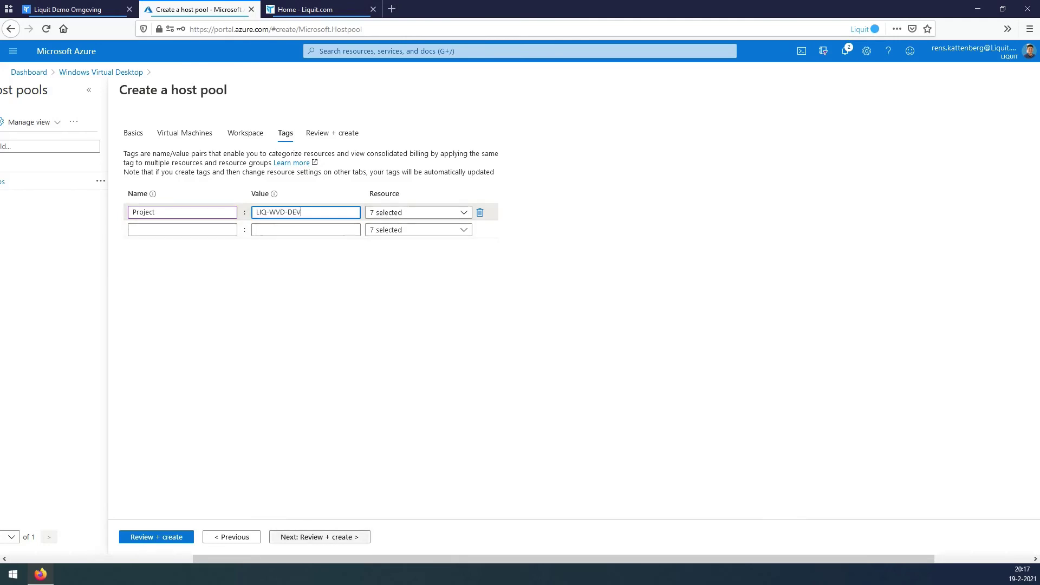
Review the host pool settings and create the deployment.
{"action": "left_click", "coordinate": [320, 537]}
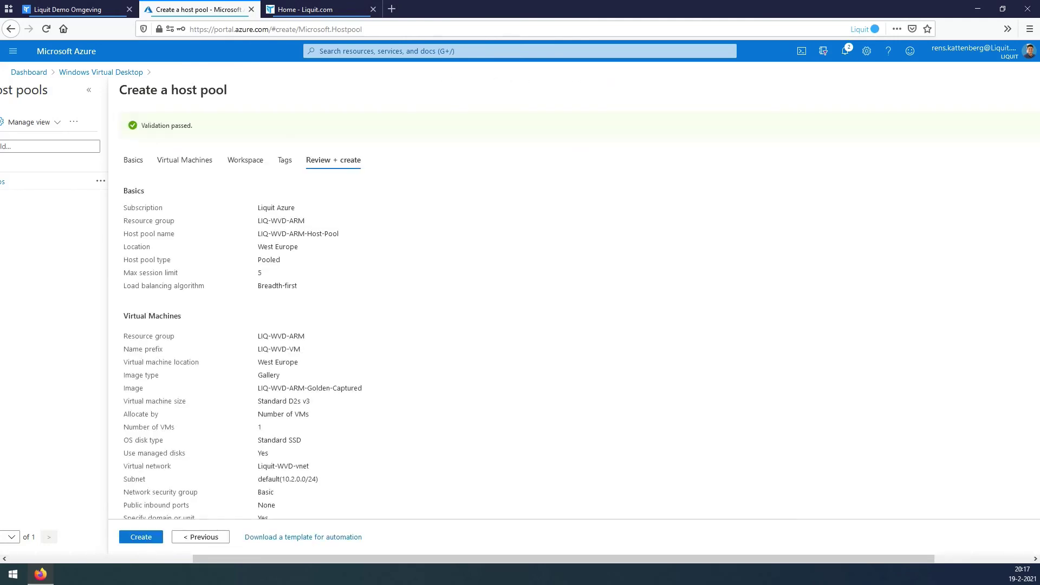
{"action": "scroll", "coordinate": [520, 325], "scroll_direction": "down", "scroll_amount": 3}
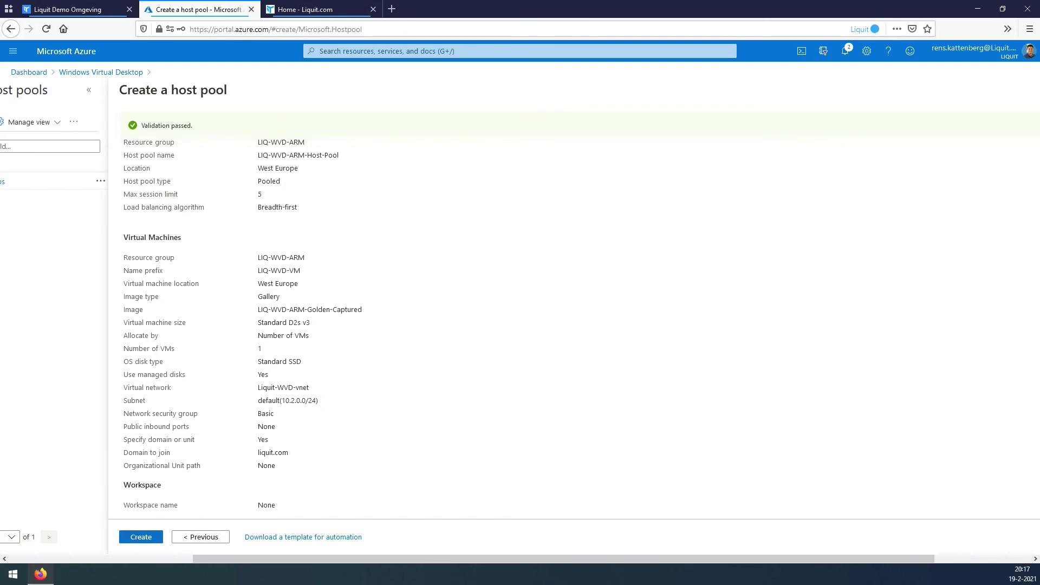
{"action": "left_click", "coordinate": [141, 537]}
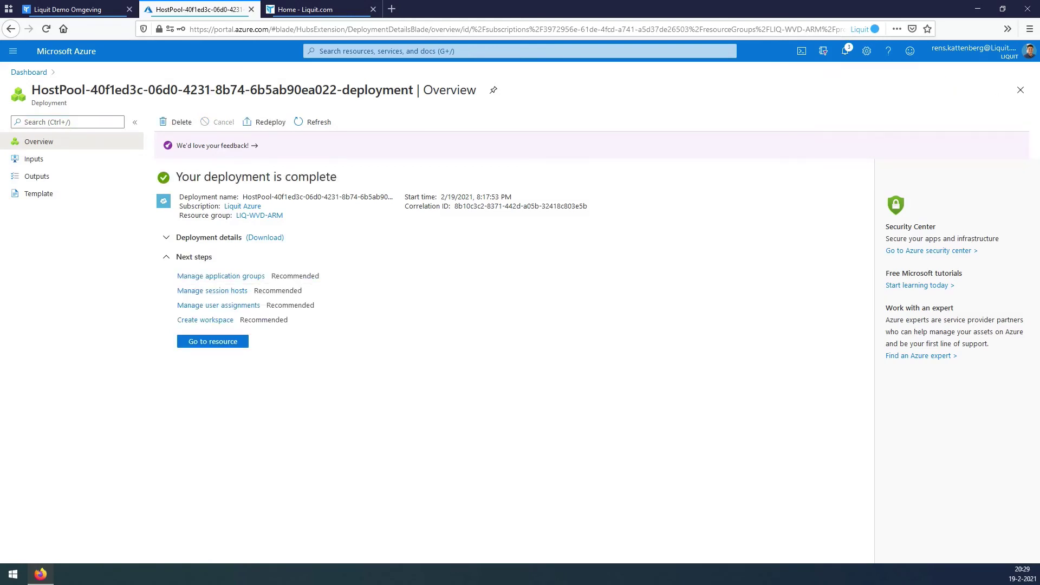
Open LIQ-WVD-ARM-Host-Pool's session hosts and refresh until LIQ-WVD-VM-0 shows Available.
{"action": "left_click", "coordinate": [379, 51]}
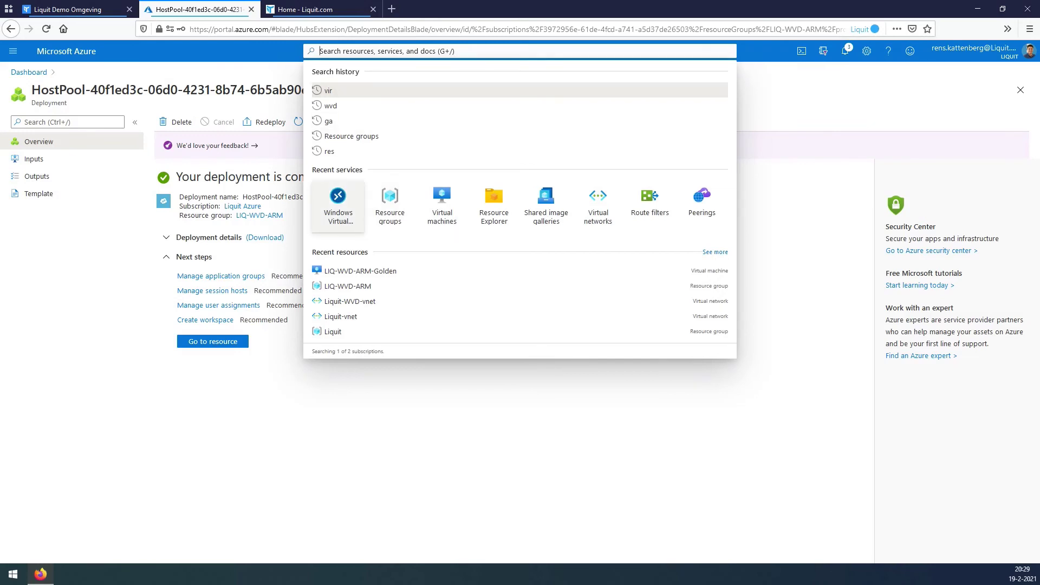
{"action": "left_click", "coordinate": [338, 201]}
{"action": "left_click", "coordinate": [42, 181]}
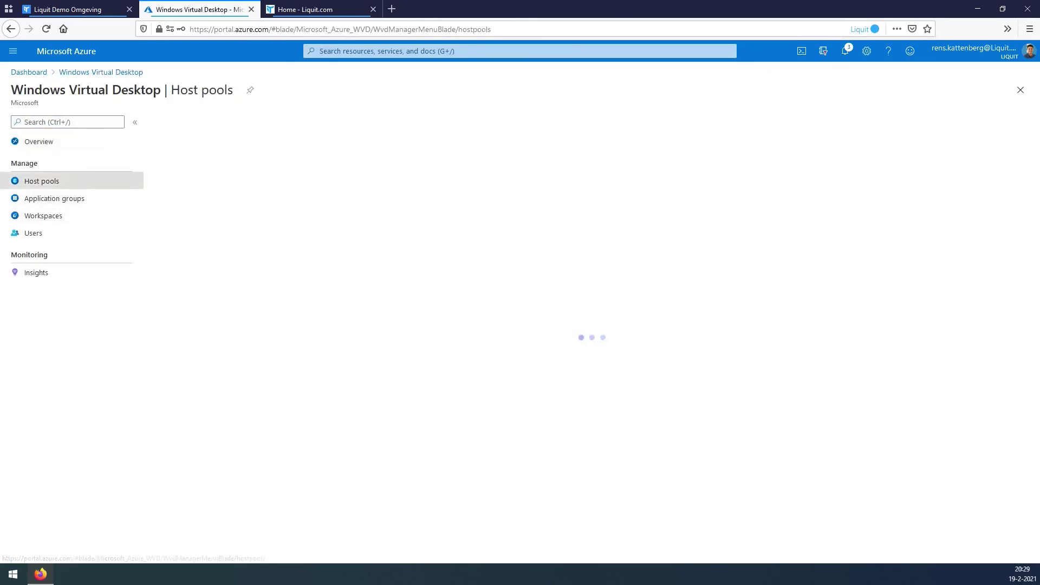
{"action": "left_click", "coordinate": [223, 208]}
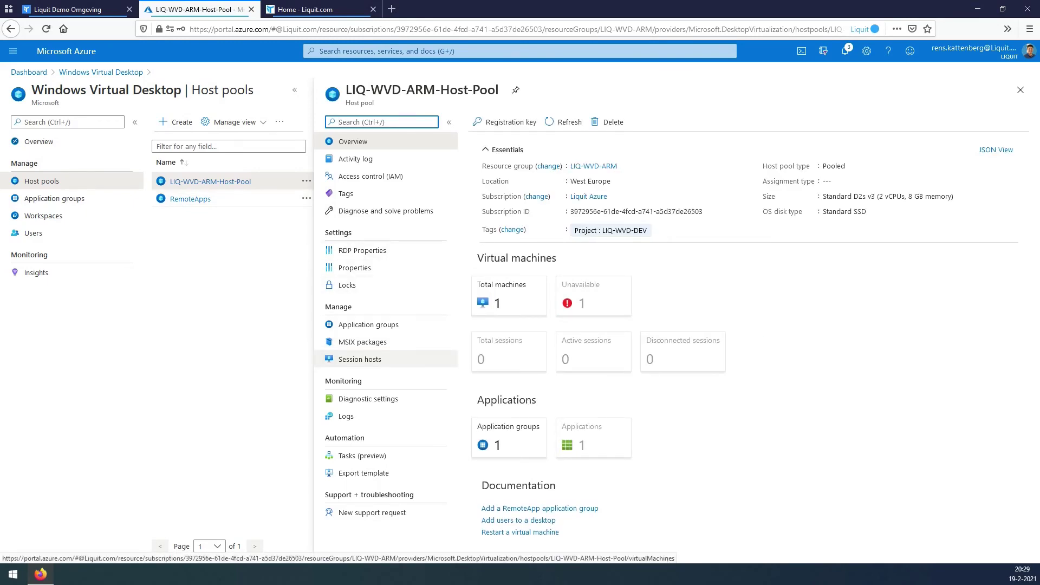
{"action": "left_click", "coordinate": [360, 359]}
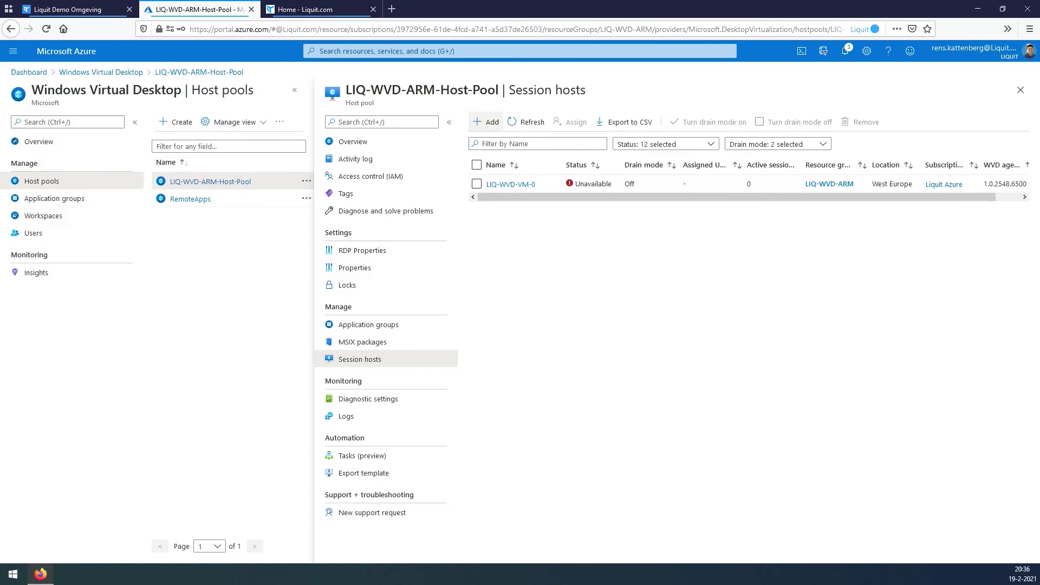
{"action": "left_click", "coordinate": [527, 122]}
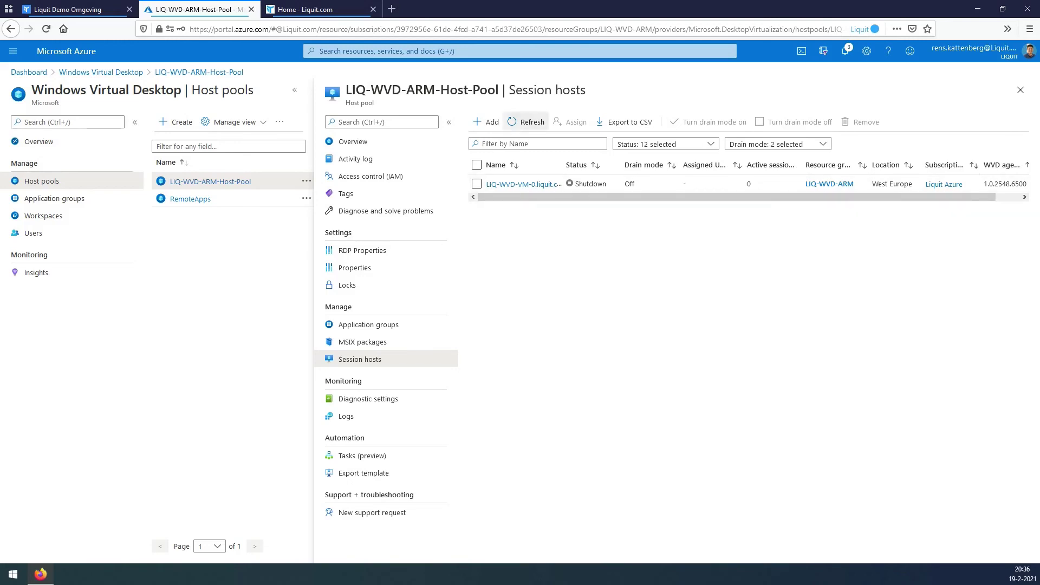
{"action": "left_click", "coordinate": [526, 122]}
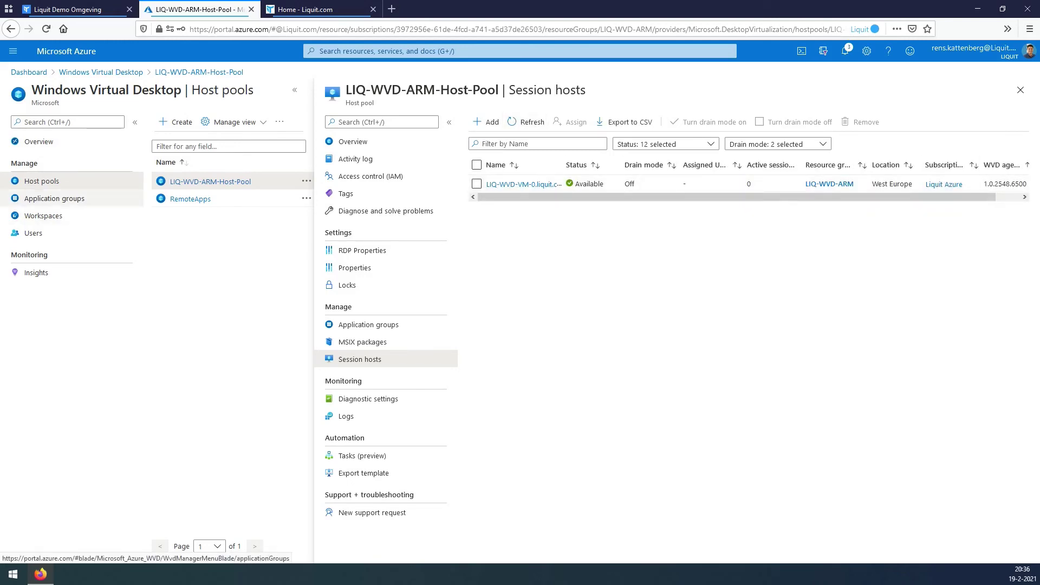
Start workspace LIQ-WVD-Workspace in resource group LIQ-WVD-ARM, located in West Europe.
{"action": "left_click", "coordinate": [43, 216]}
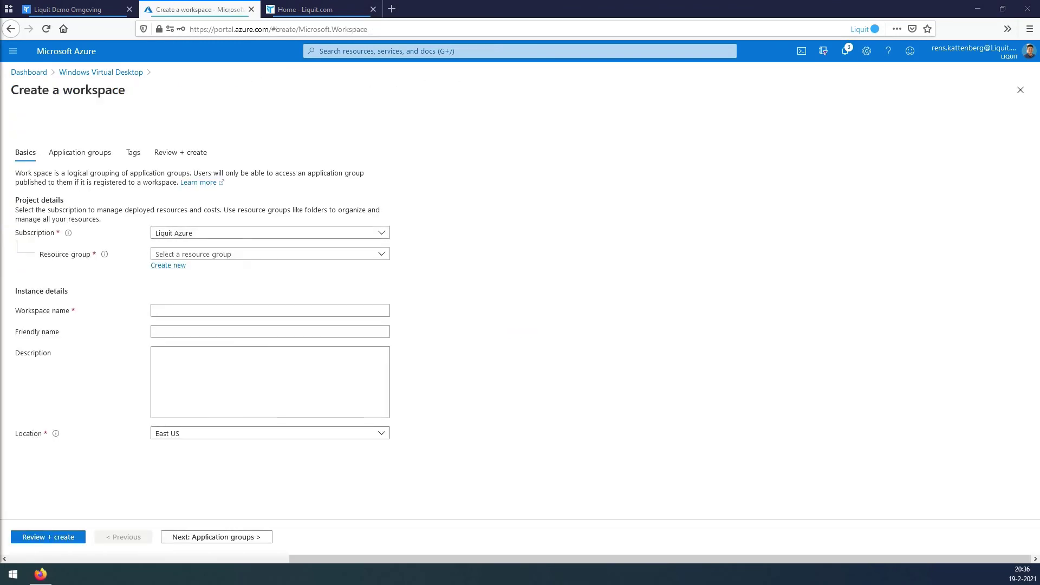
{"action": "left_click", "coordinate": [270, 253]}
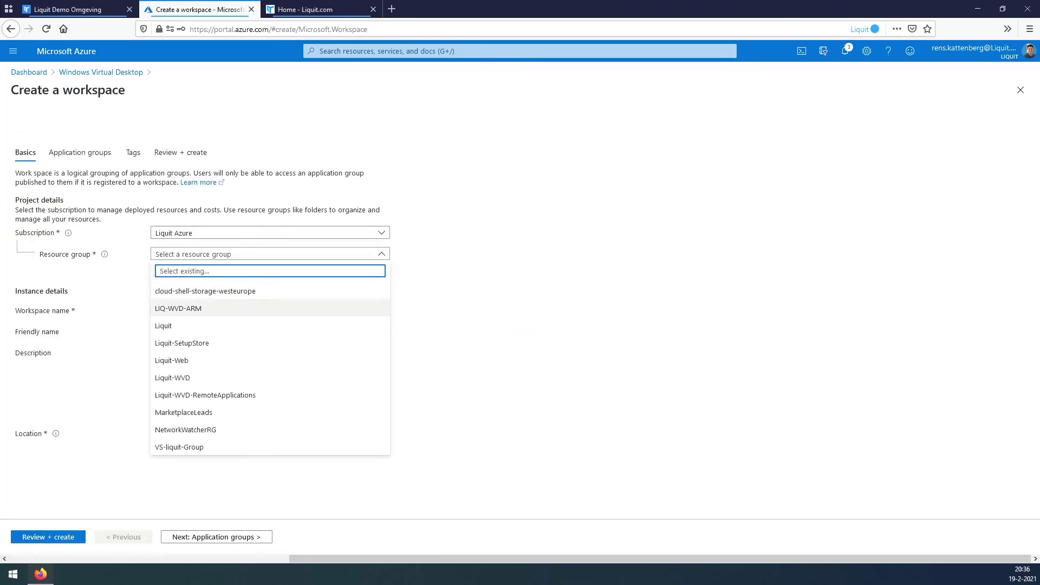
{"action": "left_click", "coordinate": [178, 308]}
{"action": "left_click", "coordinate": [270, 310]}
{"action": "type", "text": "LIQ-WVD-Workspace"}
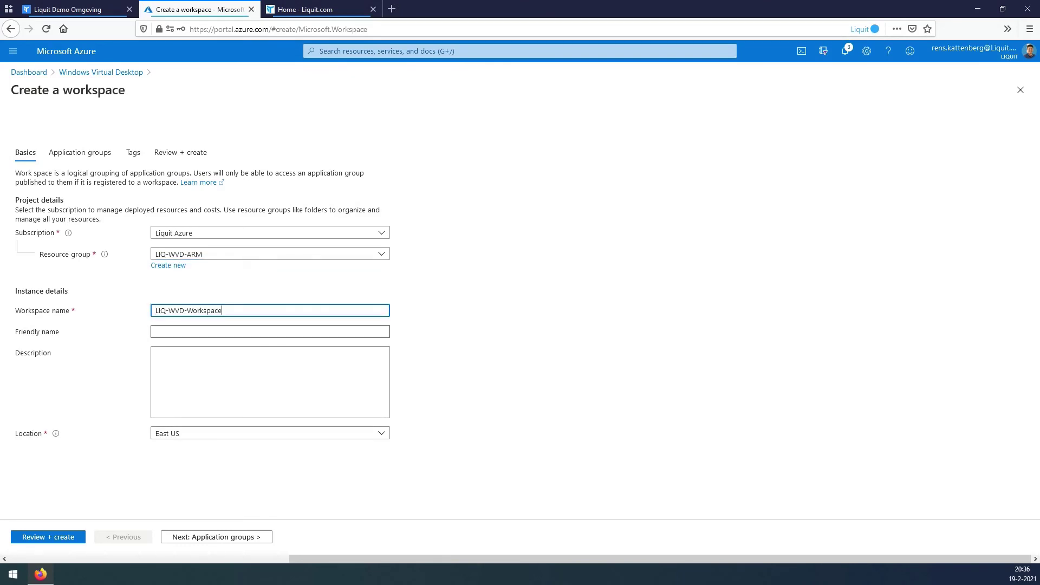
{"action": "key", "text": "Tab"}
{"action": "key", "text": "Tab"}
{"action": "key", "text": "Tab"}
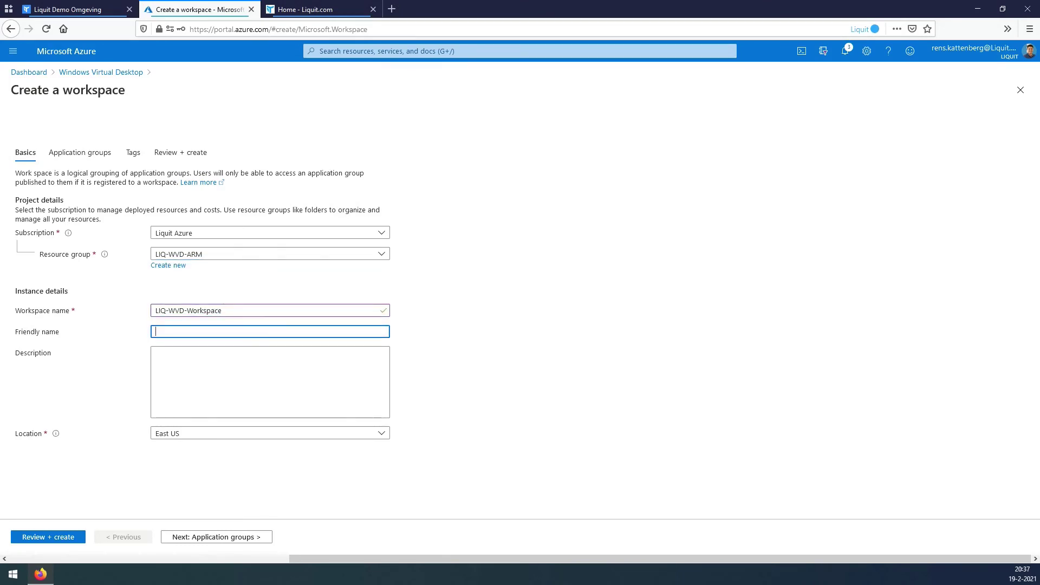
{"action": "key", "text": "Return"}
{"action": "type", "text": "eur"}
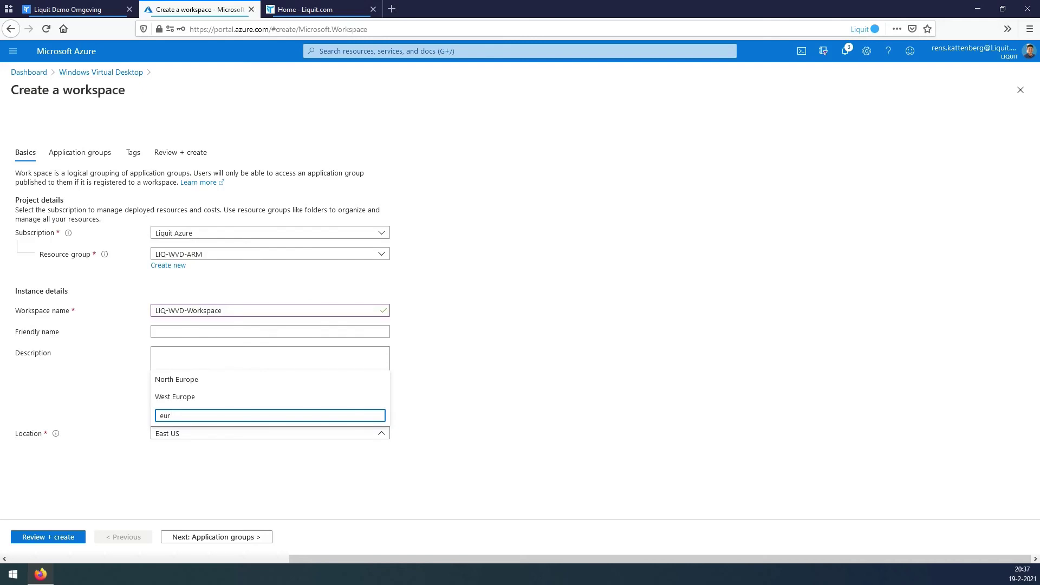
{"action": "key", "text": "Down"}
{"action": "key", "text": "Down"}
{"action": "key", "text": "Return"}
Tag the workspace Project = LIQ-WVD-DEV, then validate and create it.
{"action": "key", "text": "Tab"}
{"action": "key", "text": "Tab"}
{"action": "key", "text": "Tab"}
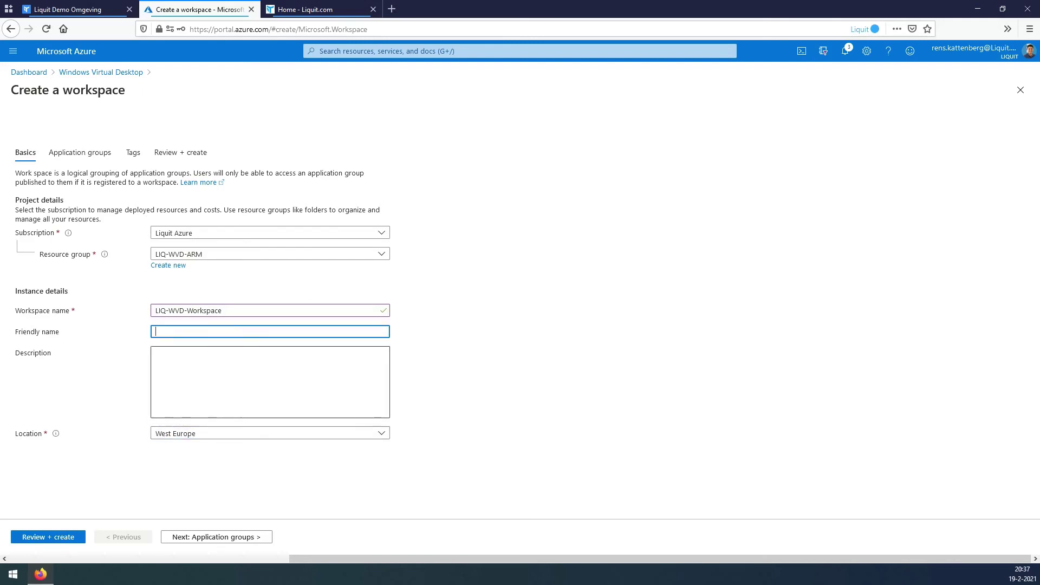
{"action": "key", "text": "Return"}
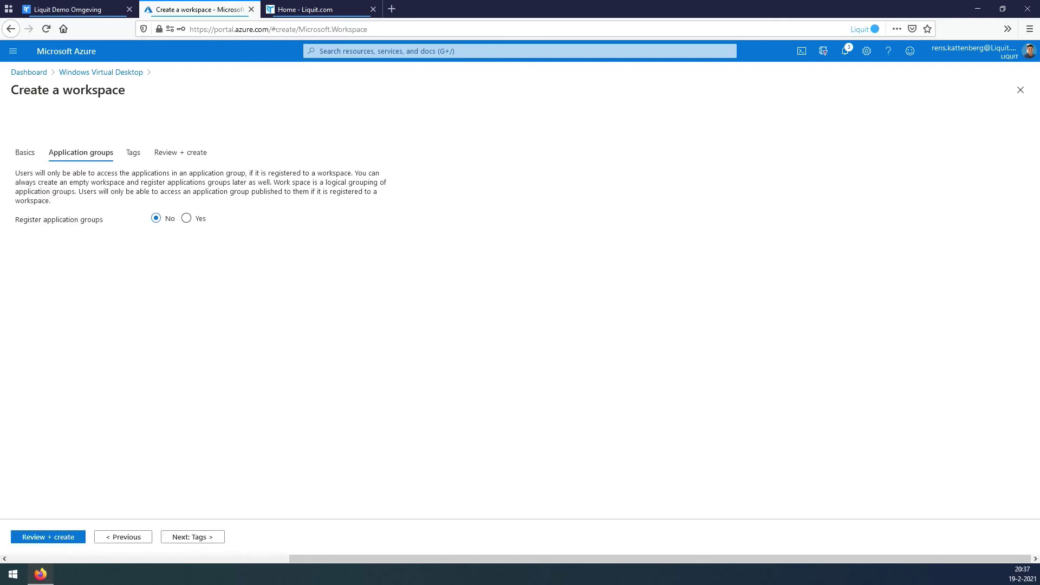
{"action": "key", "text": "Tab"}
{"action": "key", "text": "Return"}
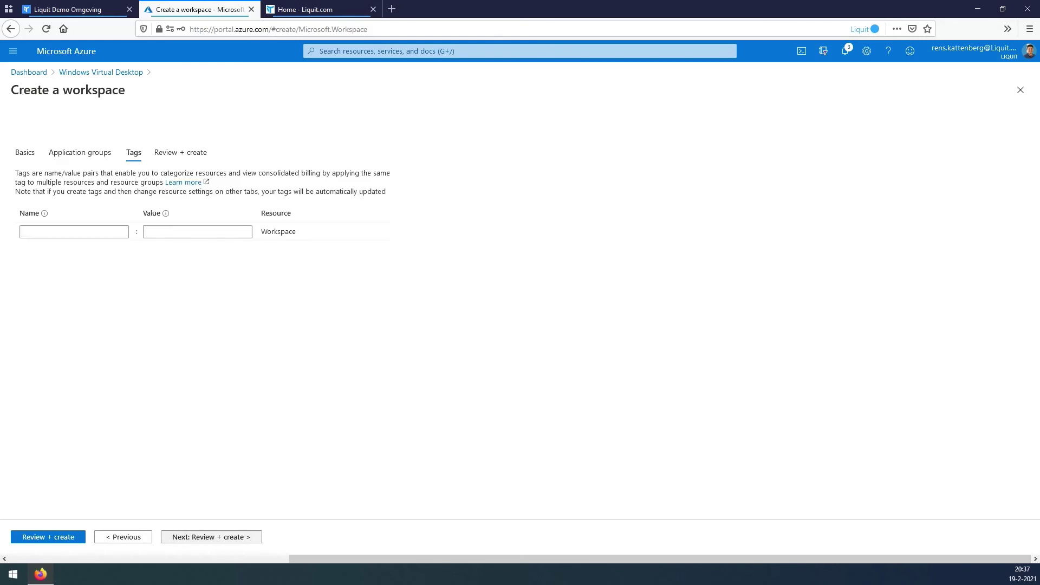
{"action": "key", "text": "Down"}
{"action": "key", "text": "Down"}
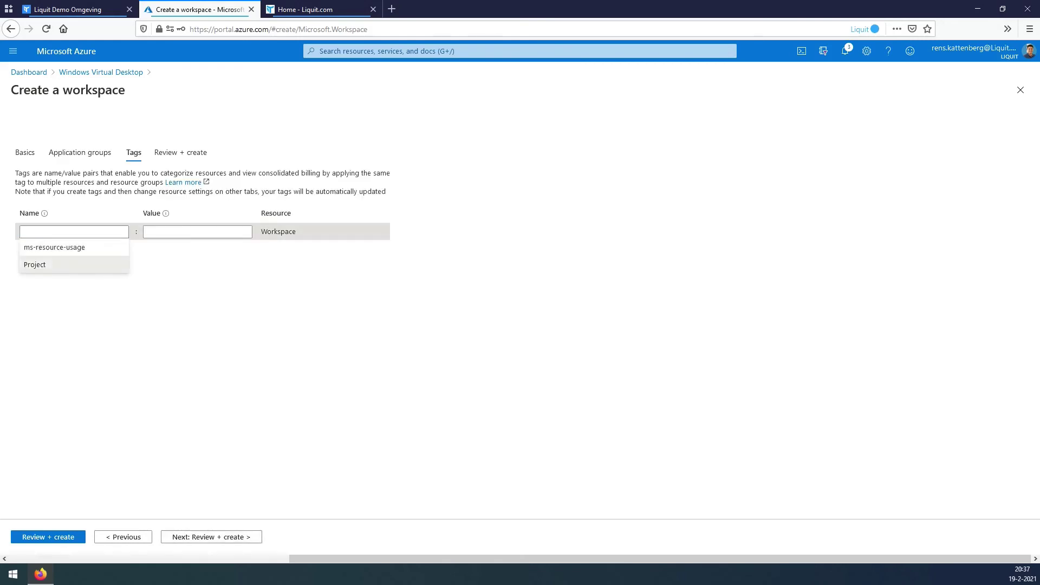
{"action": "key", "text": "Return"}
{"action": "key", "text": "Tab"}
{"action": "key", "text": "Down"}
{"action": "key", "text": "Return"}
{"action": "key", "text": "Tab"}
{"action": "key", "text": "Tab"}
{"action": "key", "text": "Tab"}
{"action": "key", "text": "Tab"}
{"action": "key", "text": "Tab"}
{"action": "key", "text": "Tab"}
{"action": "key", "text": "Tab"}
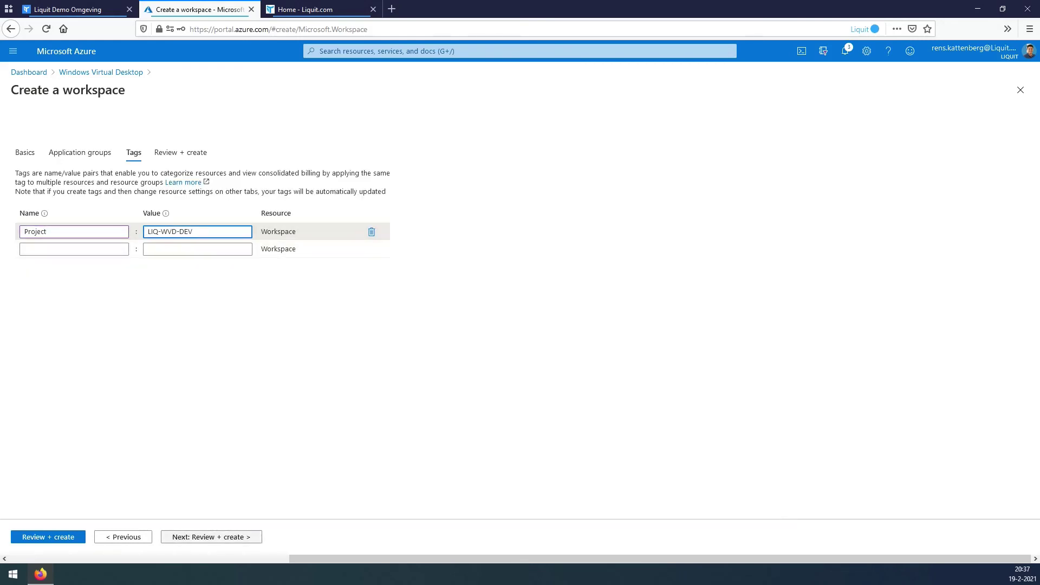
{"action": "key", "text": "Return"}
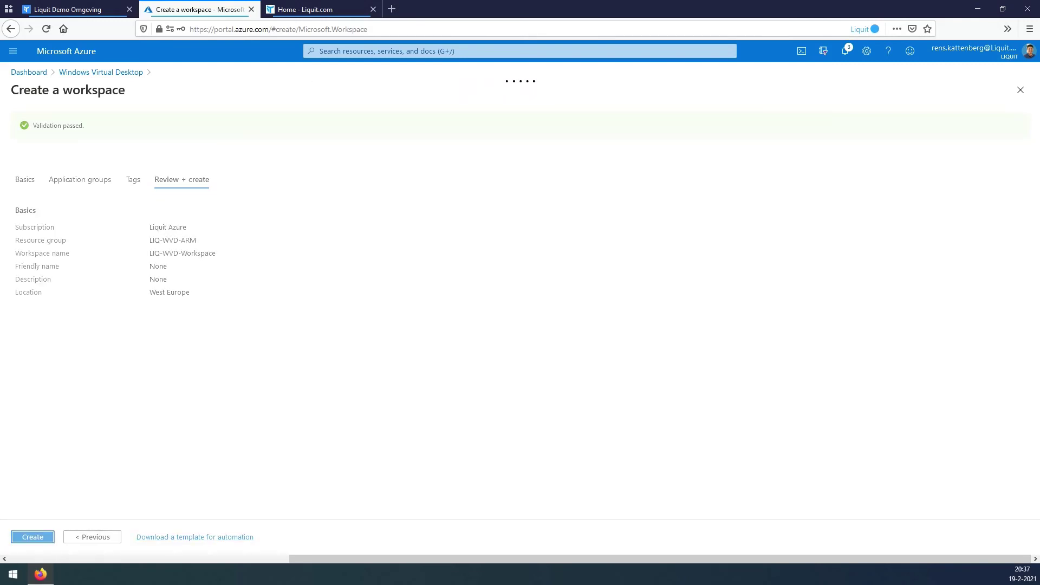
{"action": "key", "text": "Return"}
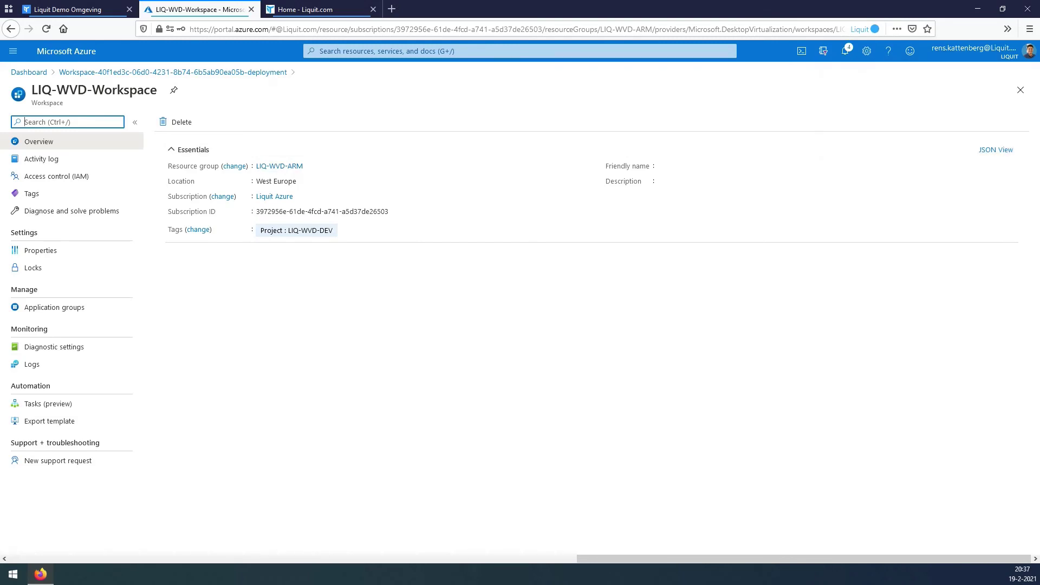
Go to Windows Virtual Desktop application groups and start creating a new application group.
{"action": "left_click", "coordinate": [520, 51]}
{"action": "left_click", "coordinate": [338, 208]}
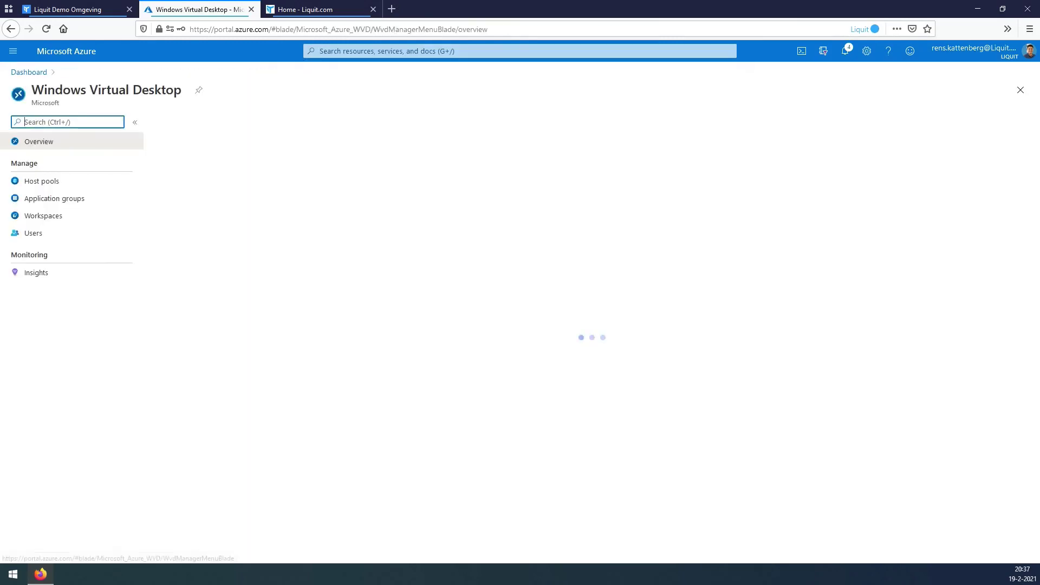
{"action": "left_click", "coordinate": [54, 198]}
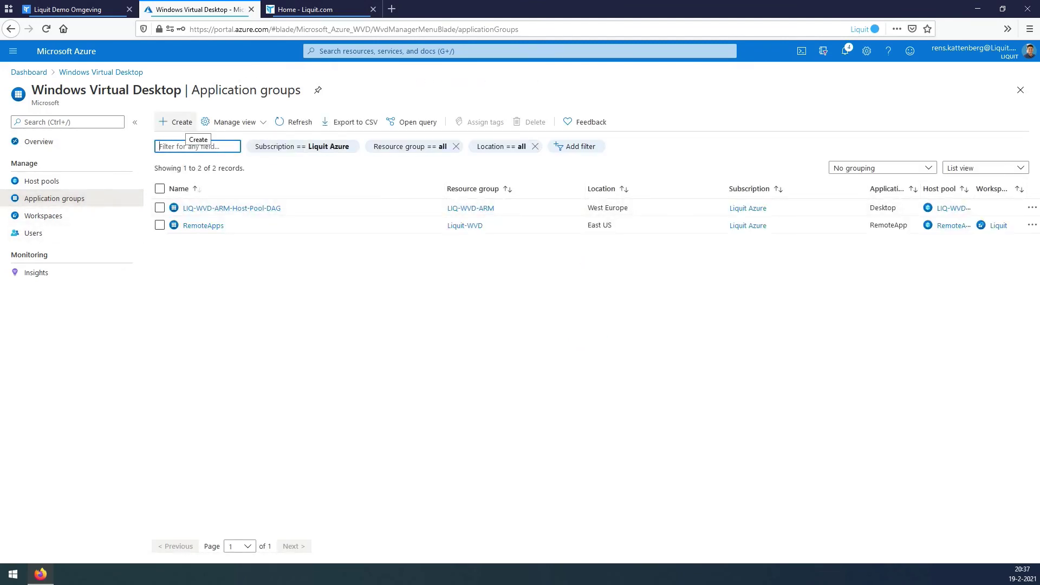
{"action": "left_click", "coordinate": [176, 122]}
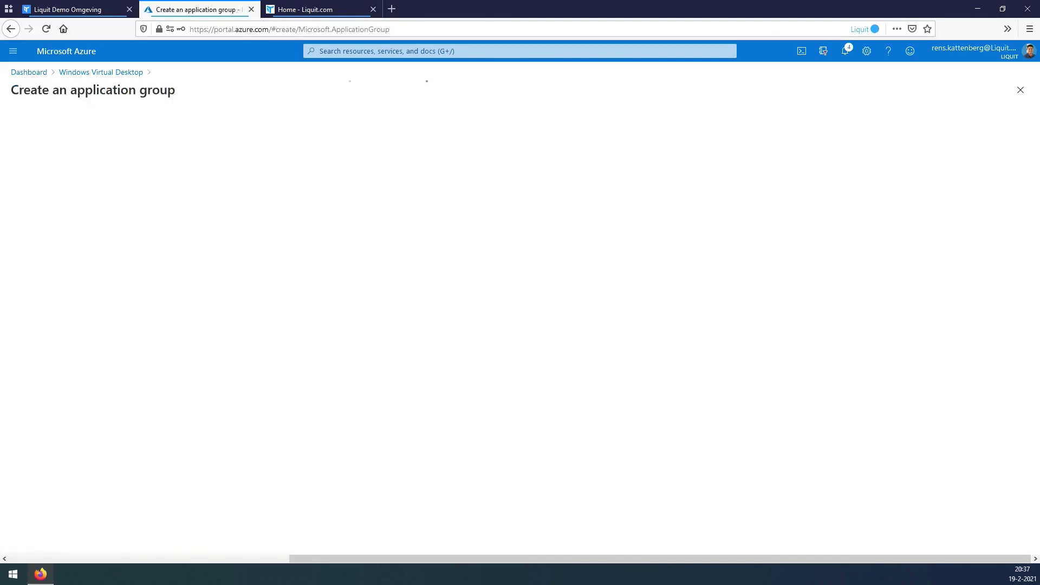
Set resource group LIQ-WVD-ARM, host pool LIQ-WVD-ARM-Host-Pool and name LIQ-WVD-ARM-Application-Group.
{"action": "key", "text": "Return"}
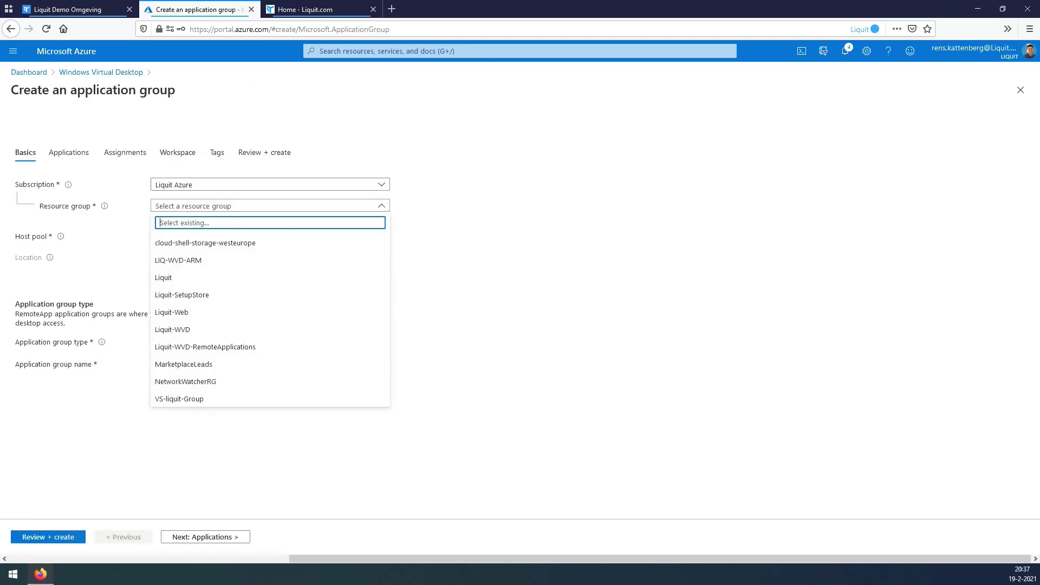
{"action": "key", "text": "Down"}
{"action": "key", "text": "Down"}
{"action": "key", "text": "Return"}
{"action": "key", "text": "Tab"}
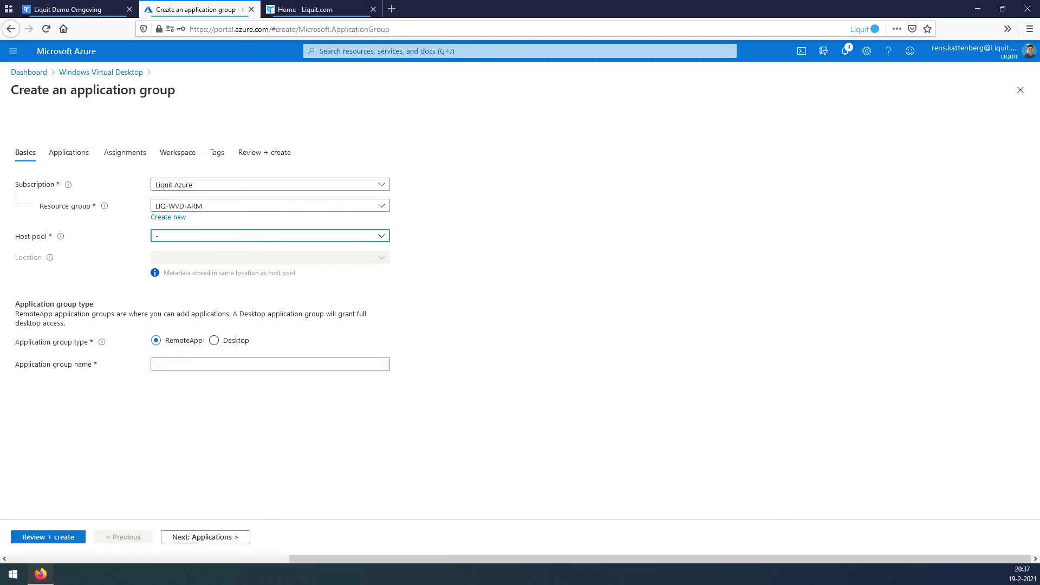
{"action": "key", "text": "Return"}
{"action": "key", "text": "Down"}
{"action": "key", "text": "Down"}
{"action": "key", "text": "Return"}
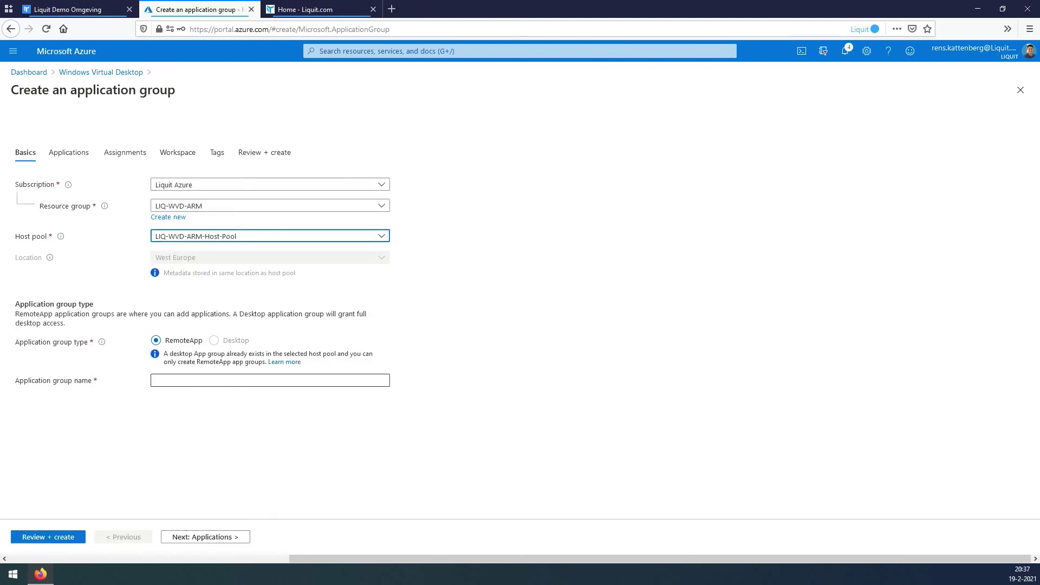
{"action": "left_click", "coordinate": [270, 381]}
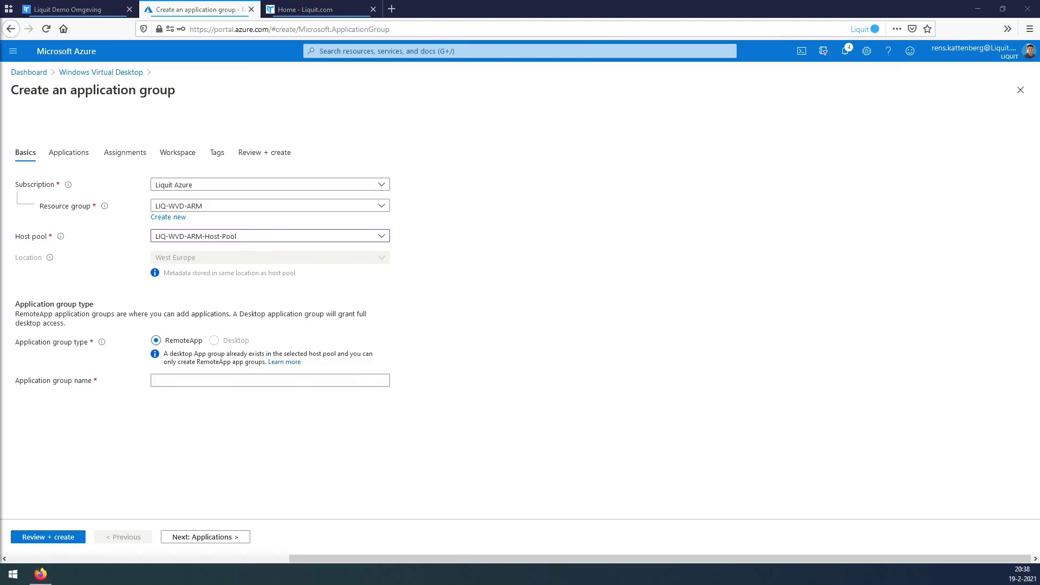
{"action": "type", "text": "LIQ-WVD-ARM-Application-Group"}
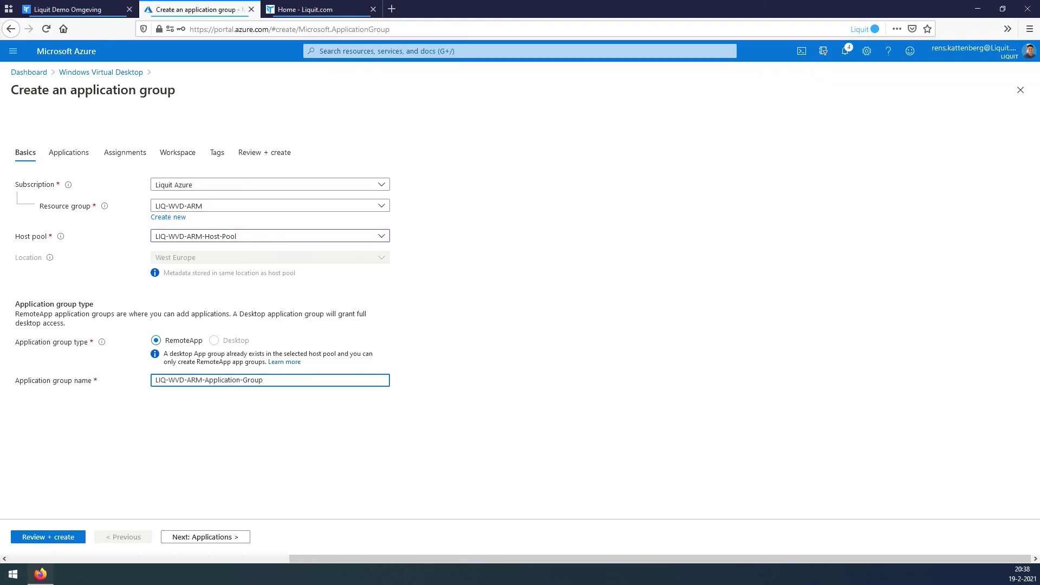
{"action": "left_click", "coordinate": [206, 537]}
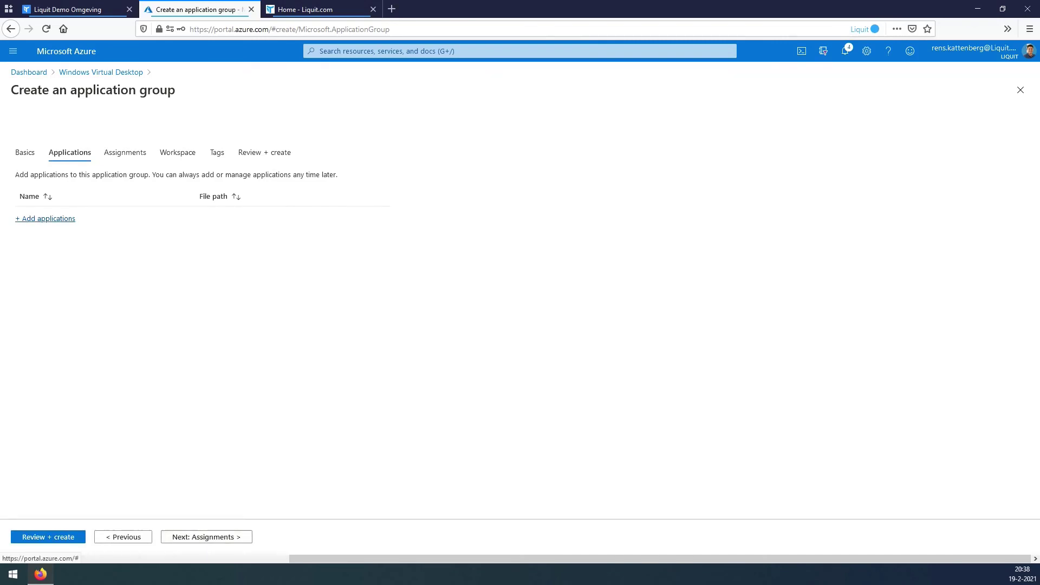
Add Chrome from a file path, using its program path as the icon path, and save.
{"action": "left_click", "coordinate": [49, 219]}
{"action": "left_click", "coordinate": [935, 139]}
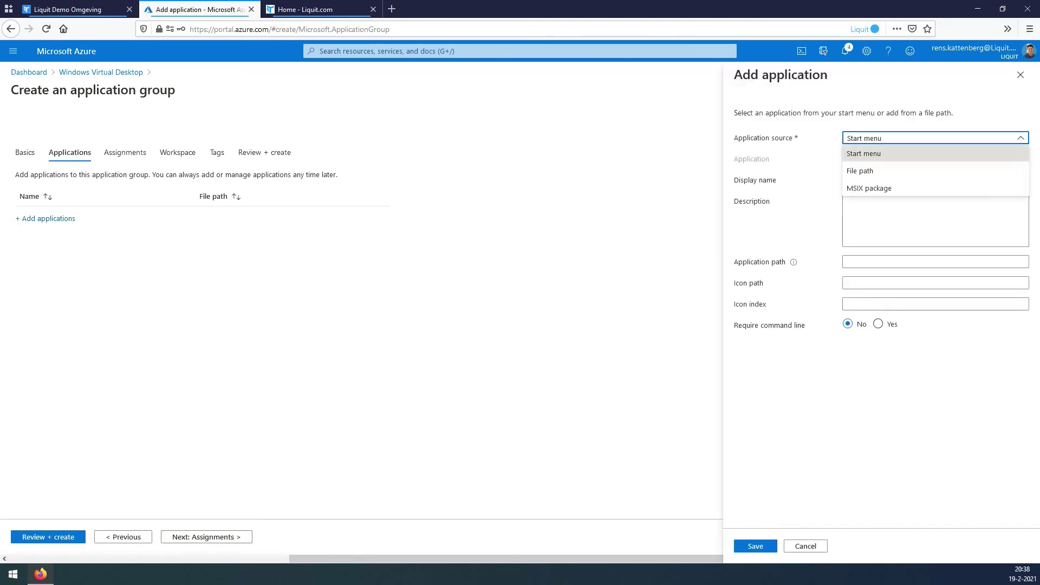
{"action": "left_click", "coordinate": [867, 171]}
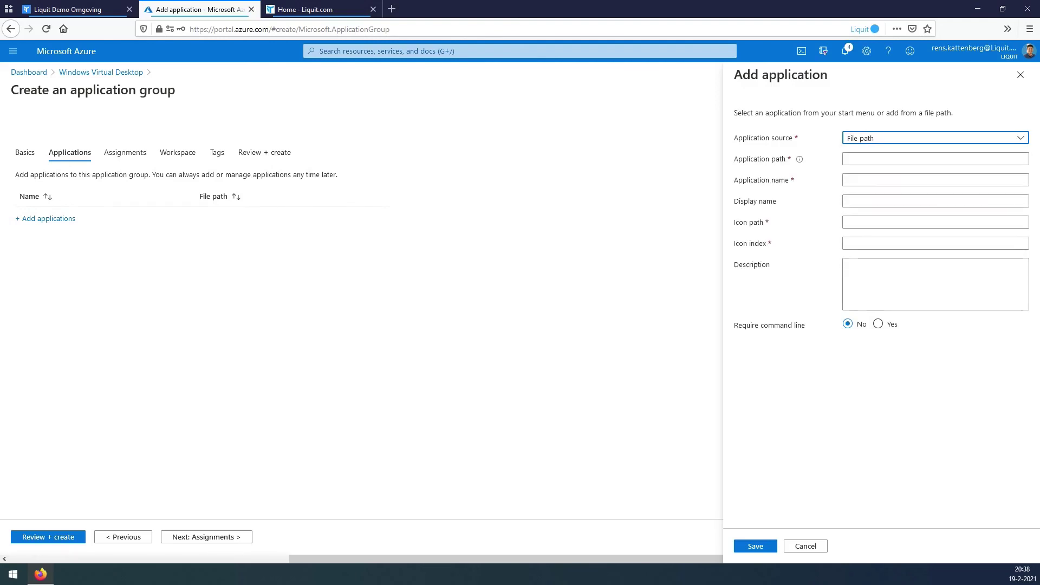
{"action": "key", "text": "Tab"}
{"action": "type", "text": "C:\\windows\\system32\\charmap.exe"}
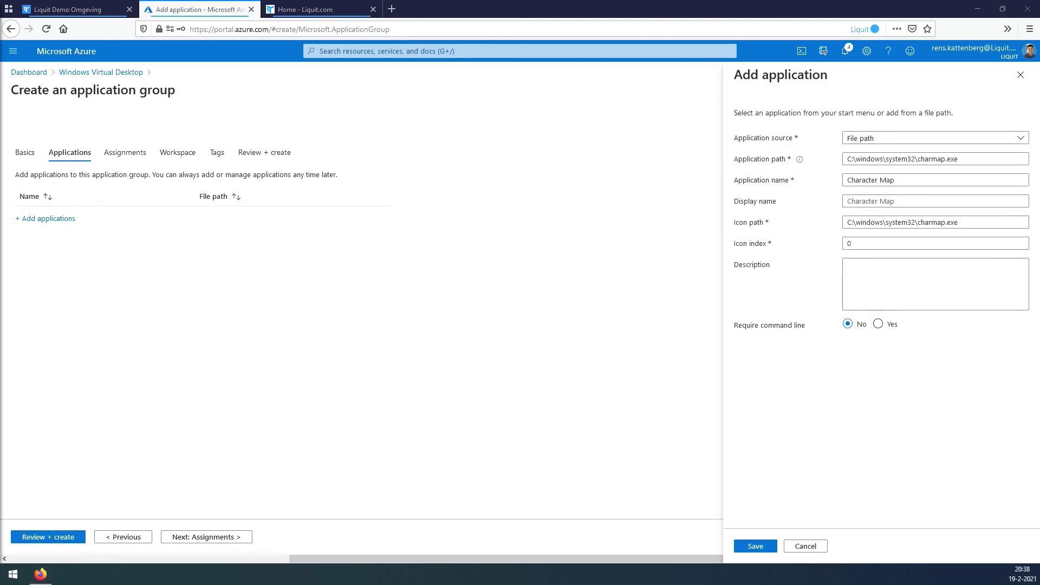
{"action": "key", "text": "ctrl+a"}
{"action": "type", "text": "C:\\Program Files\\Google\\Chrome\\Application\\chrome.exe"}
{"action": "key", "text": "Tab"}
{"action": "key", "text": "Tab"}
{"action": "key", "text": "Tab"}
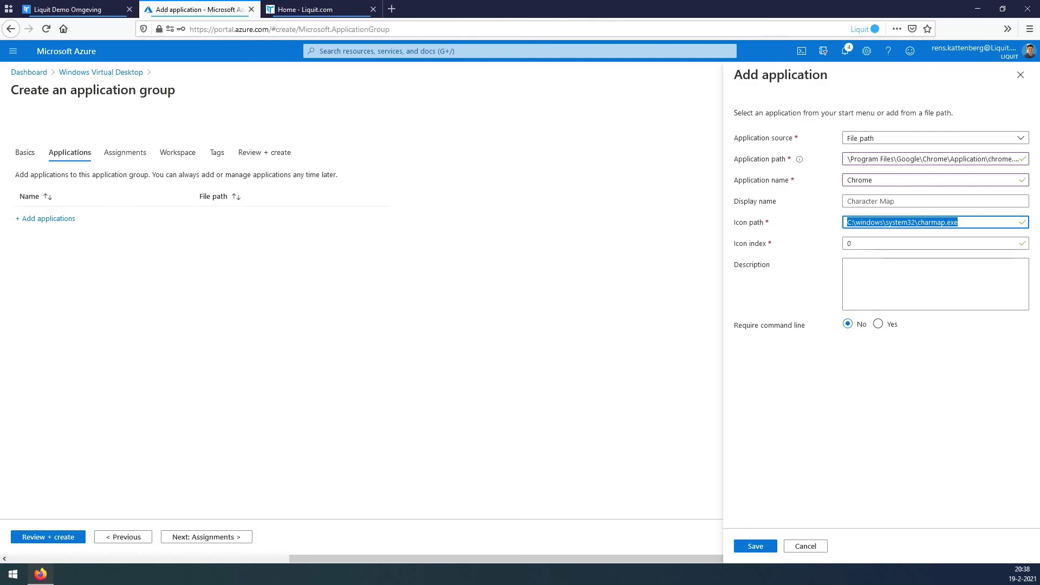
{"action": "type", "text": "C:\\Program Files\\Google\\Chrome\\Application\\chrome.exe"}
{"action": "key", "text": "Tab"}
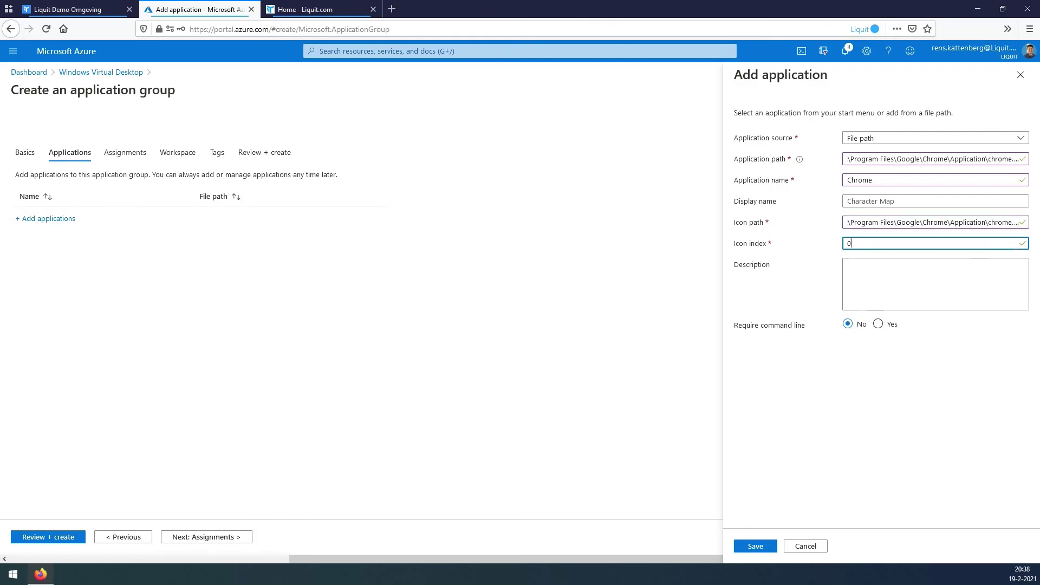
{"action": "key", "text": "Tab"}
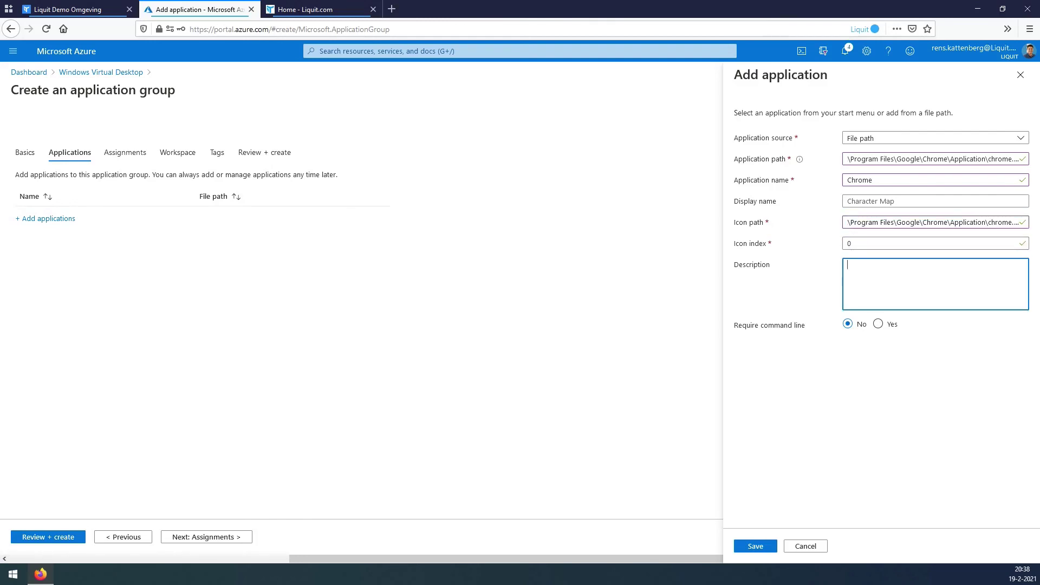
{"action": "left_click", "coordinate": [761, 548]}
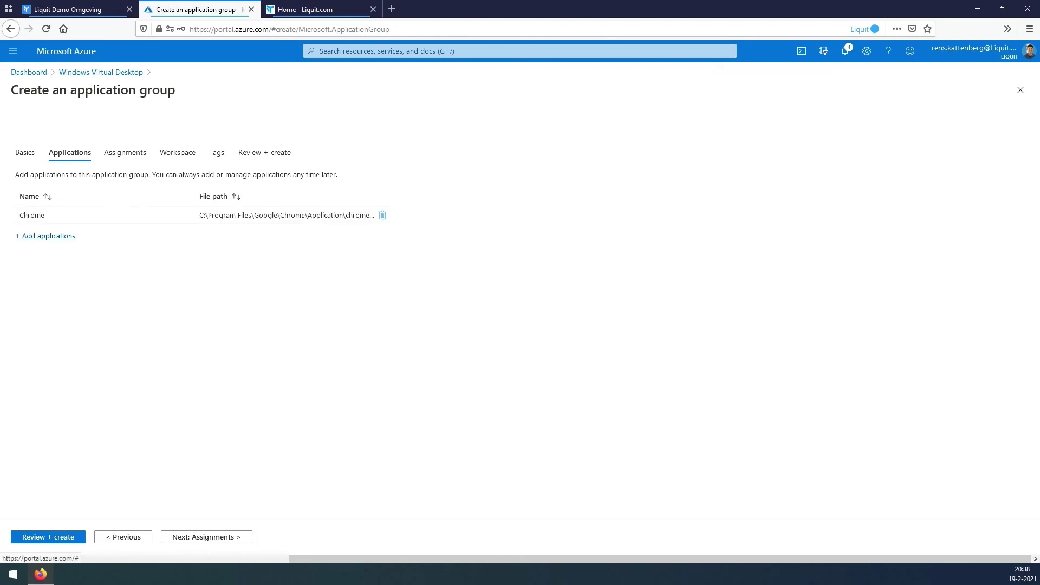
Add SmaertFTP from C:\Program Files\SmartFTP Client\SmartFTP.exe with icon index 0 and save.
{"action": "left_click", "coordinate": [48, 236]}
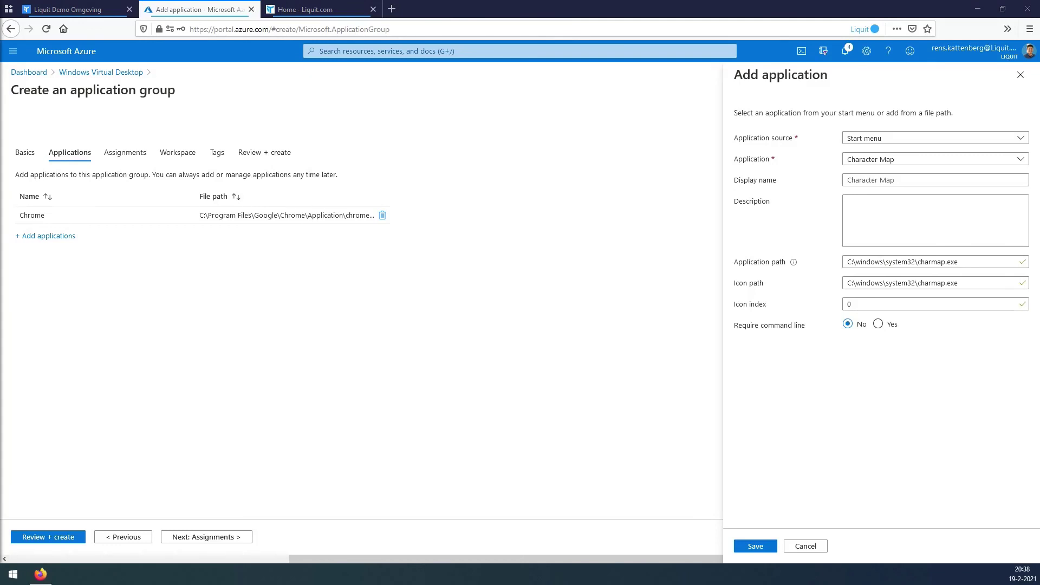
{"action": "left_click", "coordinate": [932, 138]}
{"action": "left_click", "coordinate": [867, 170]}
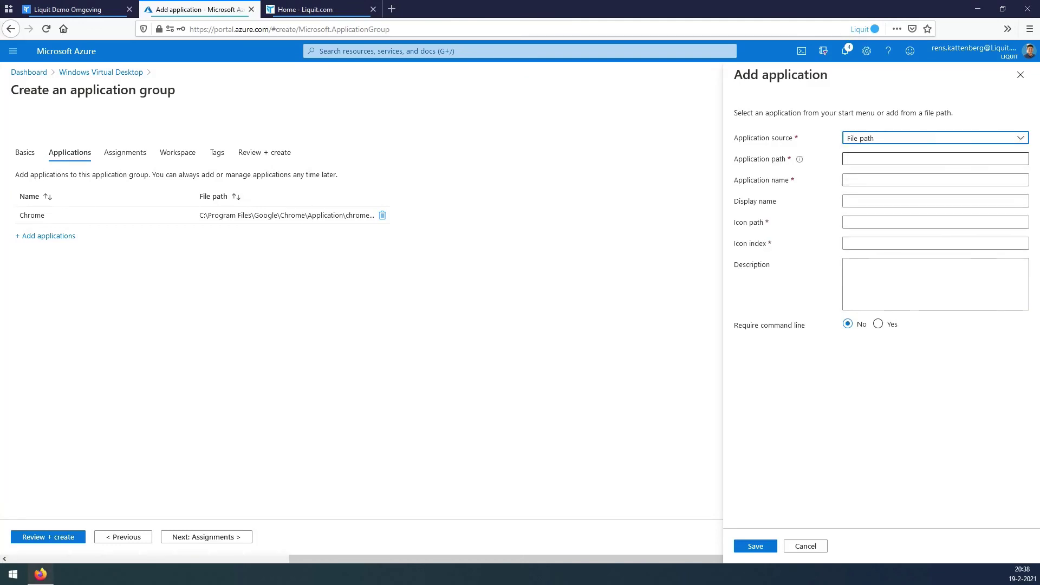
{"action": "key", "text": "Tab"}
{"action": "type", "text": "C:\\Program Files\\SmartFTP Client\\SmartFTP.exe"}
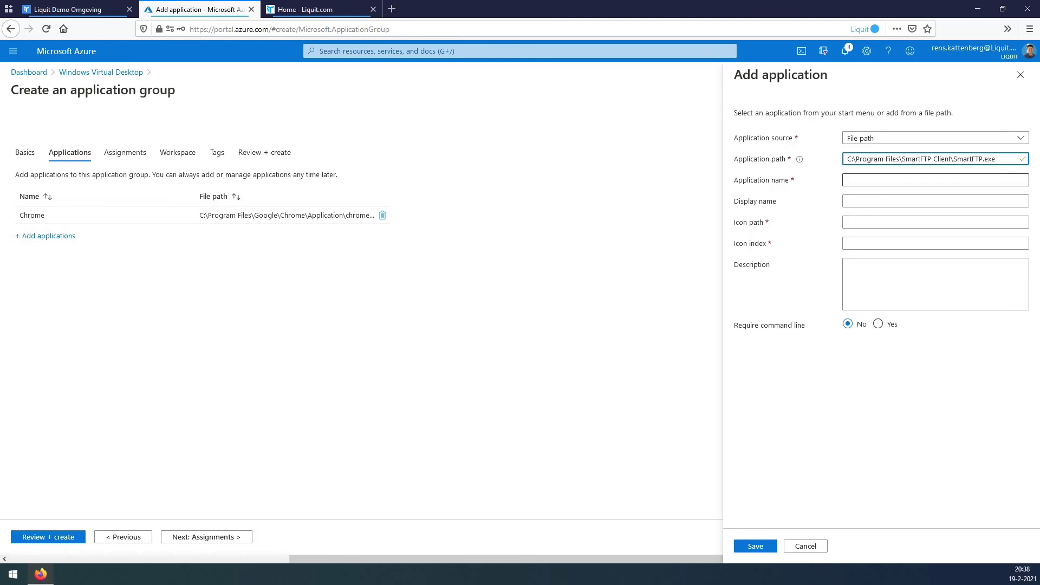
{"action": "left_click", "coordinate": [936, 180]}
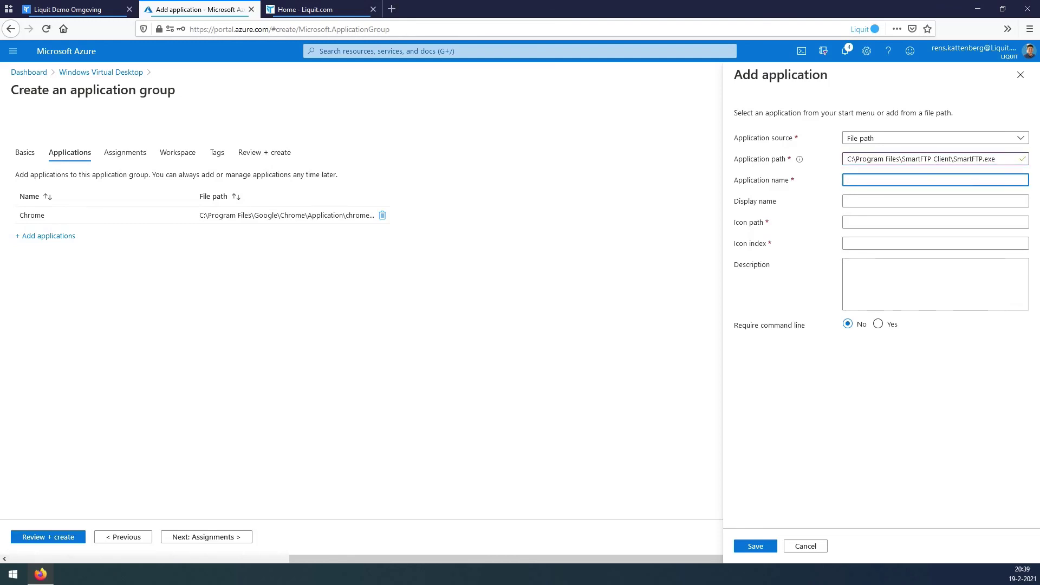
{"action": "type", "text": "SmaertFTP"}
{"action": "key", "text": "Tab"}
{"action": "key", "text": "Tab"}
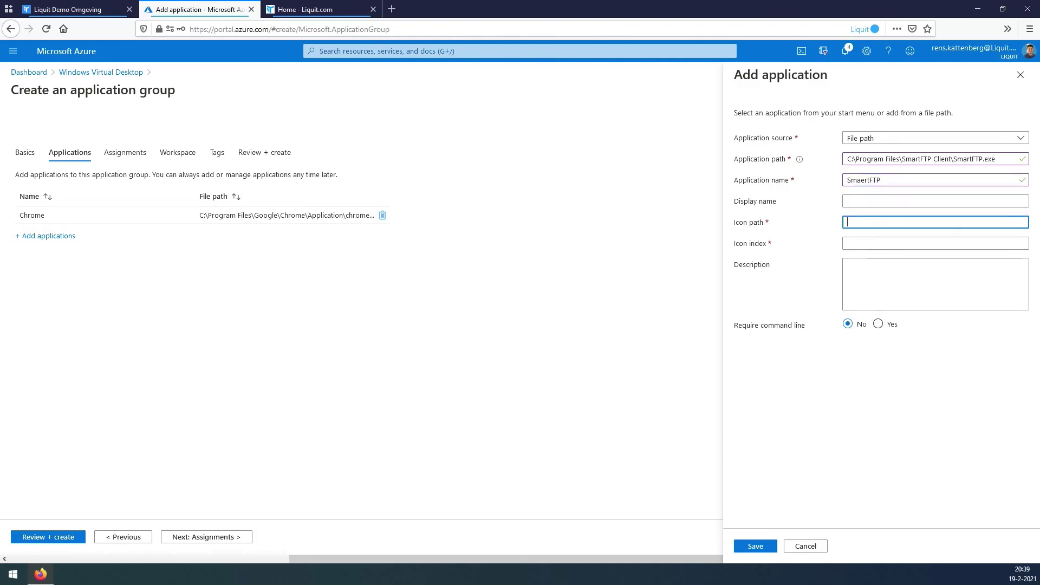
{"action": "type", "text": "C:\\Program Files\\SmartFTP Client\\SmartFTP.exe"}
{"action": "key", "text": "Tab"}
{"action": "type", "text": "0"}
{"action": "key", "text": "Tab"}
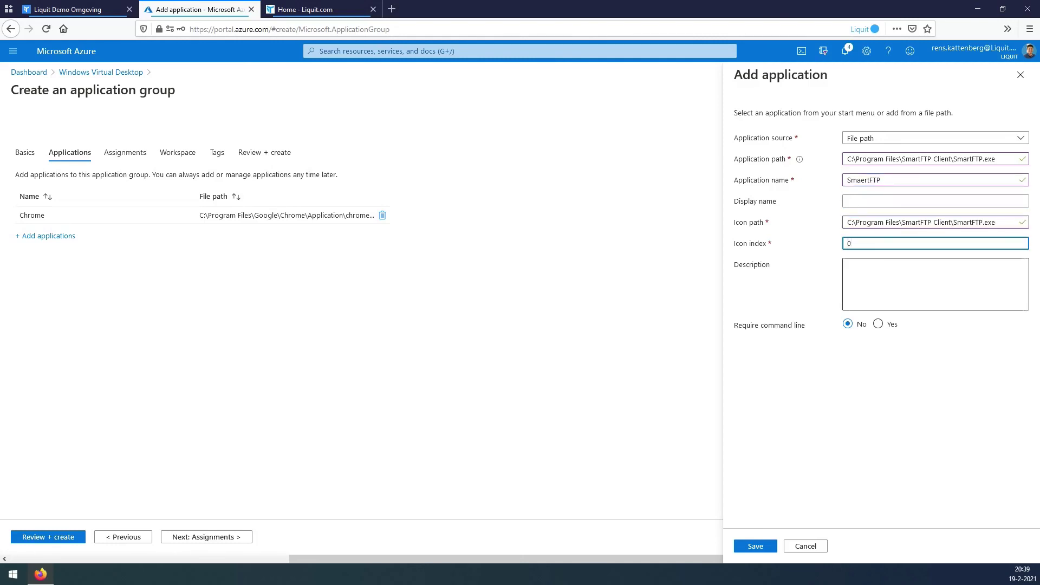
{"action": "key", "text": "Tab"}
{"action": "key", "text": "Tab"}
{"action": "key", "text": "Return"}
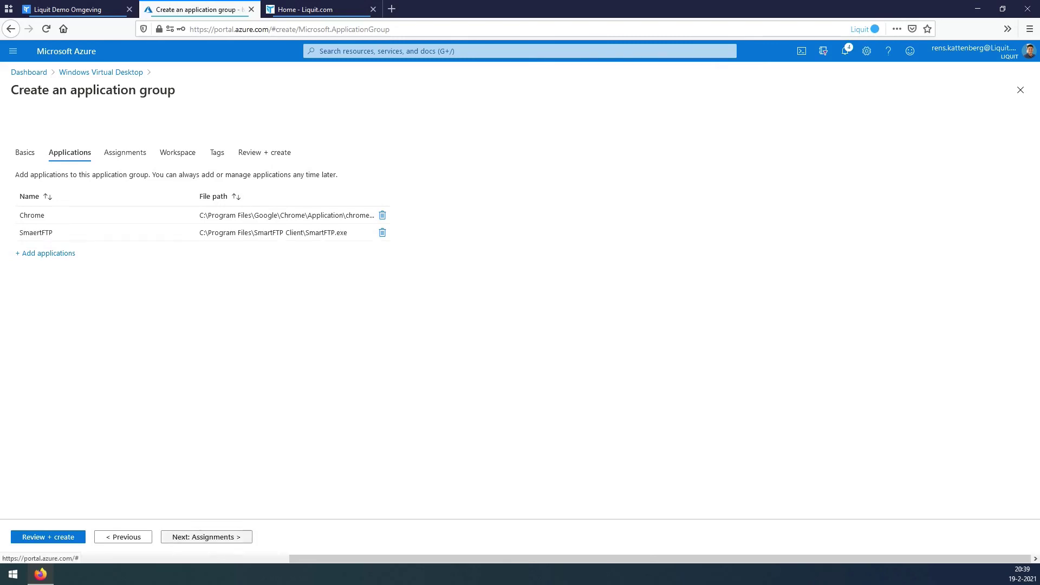
Assign your own Azure AD user account to the application group, found by its e-mail address.
{"action": "left_click", "coordinate": [206, 537]}
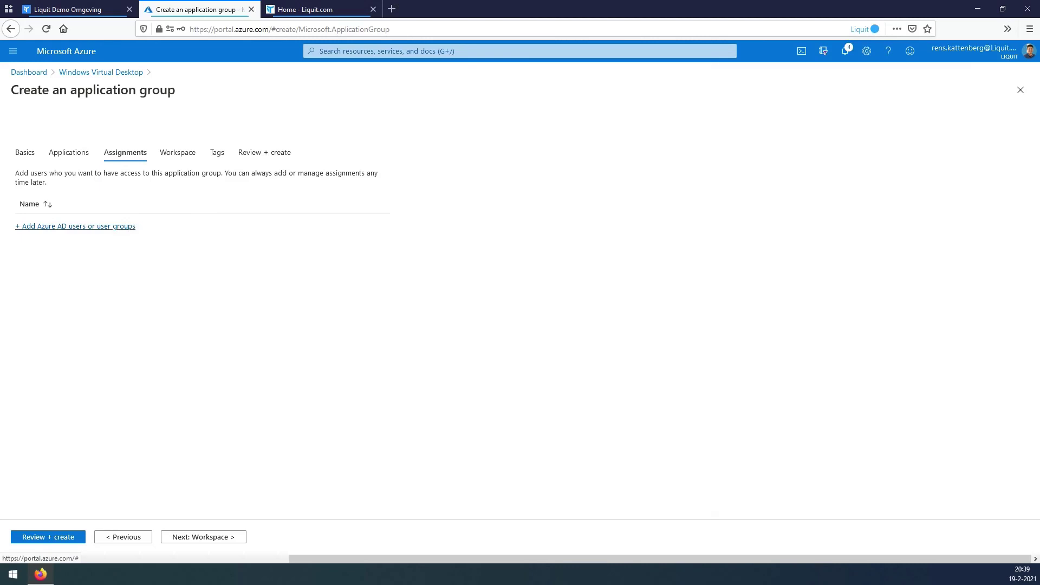
{"action": "left_click", "coordinate": [78, 225]}
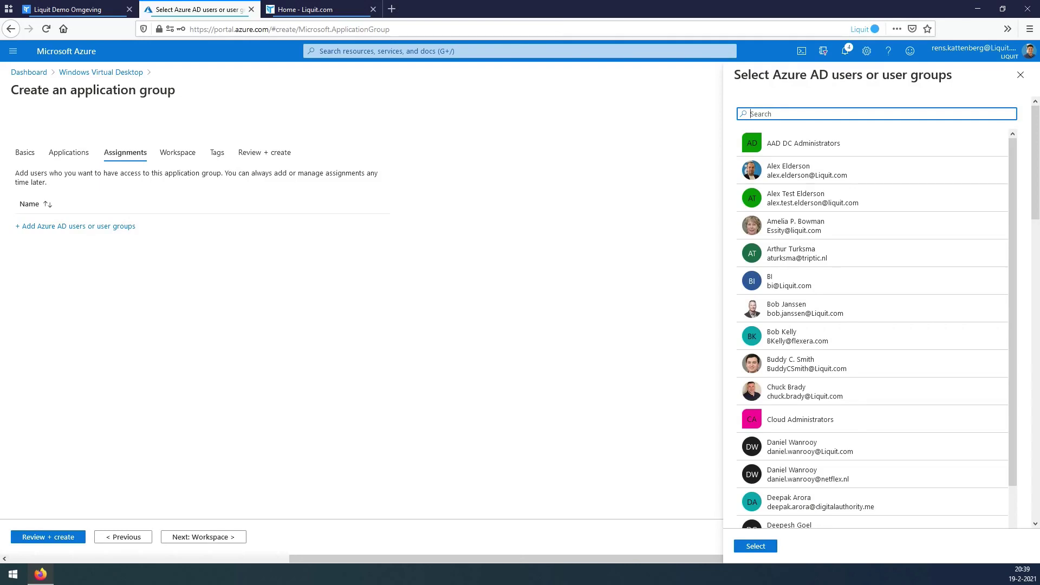
{"action": "left_click", "coordinate": [813, 147]}
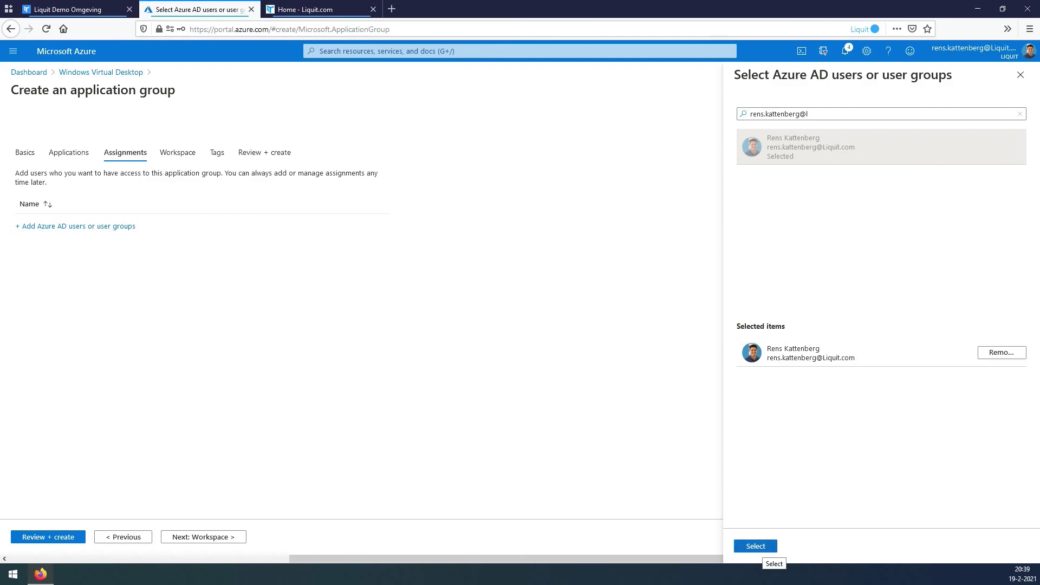
{"action": "left_click", "coordinate": [756, 546]}
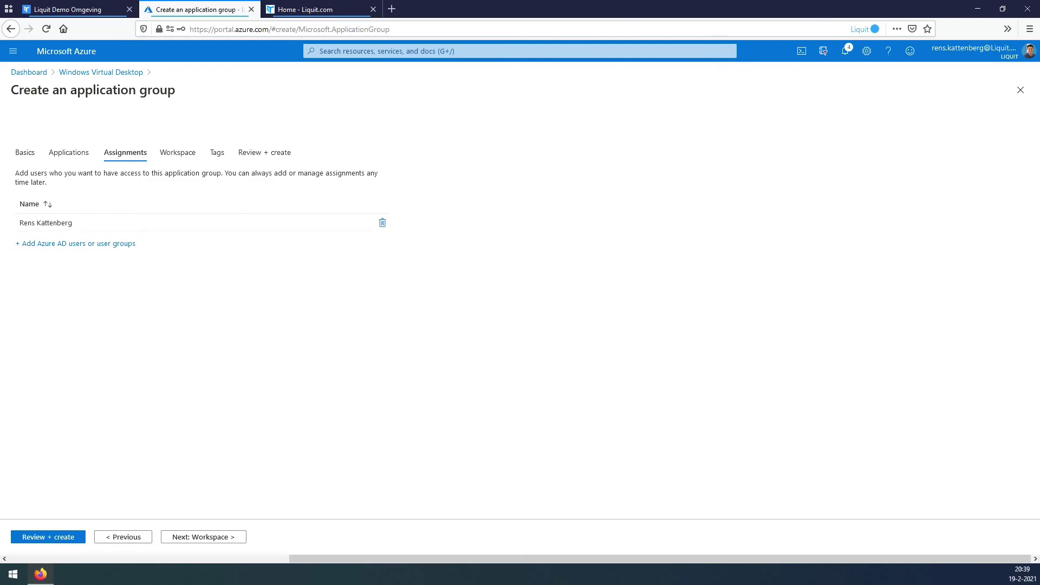
{"action": "left_click", "coordinate": [203, 537]}
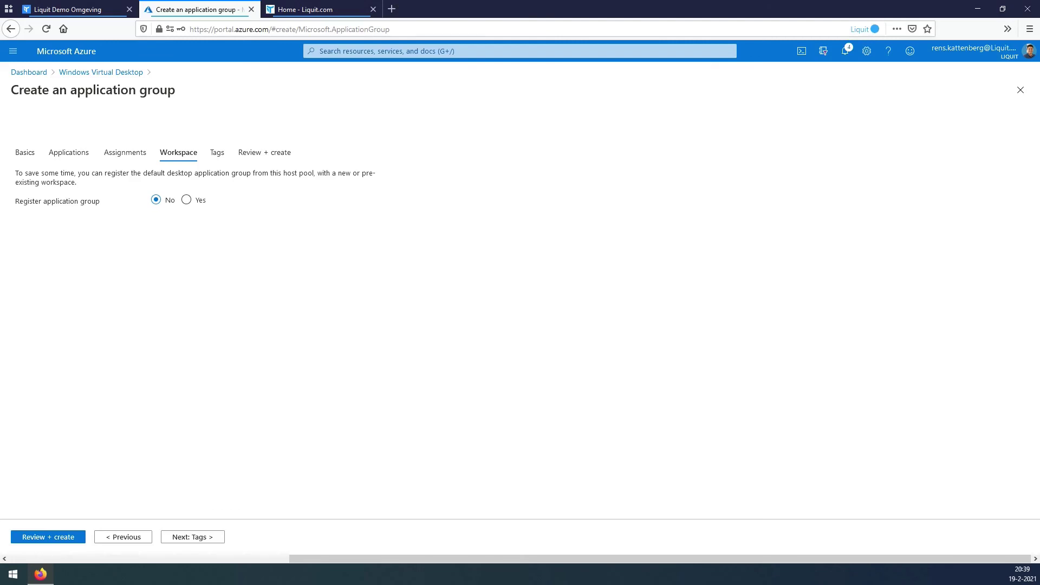
Register the application group in the LIQ-WVD-Workspace workspace.
{"action": "left_click", "coordinate": [185, 200]}
{"action": "left_click", "coordinate": [270, 223]}
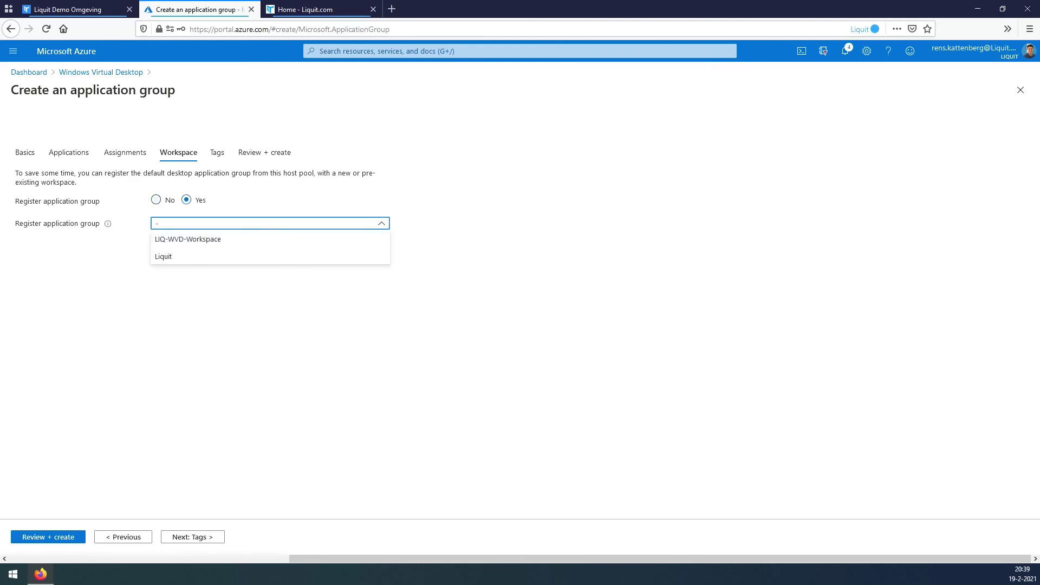
{"action": "left_click", "coordinate": [188, 239]}
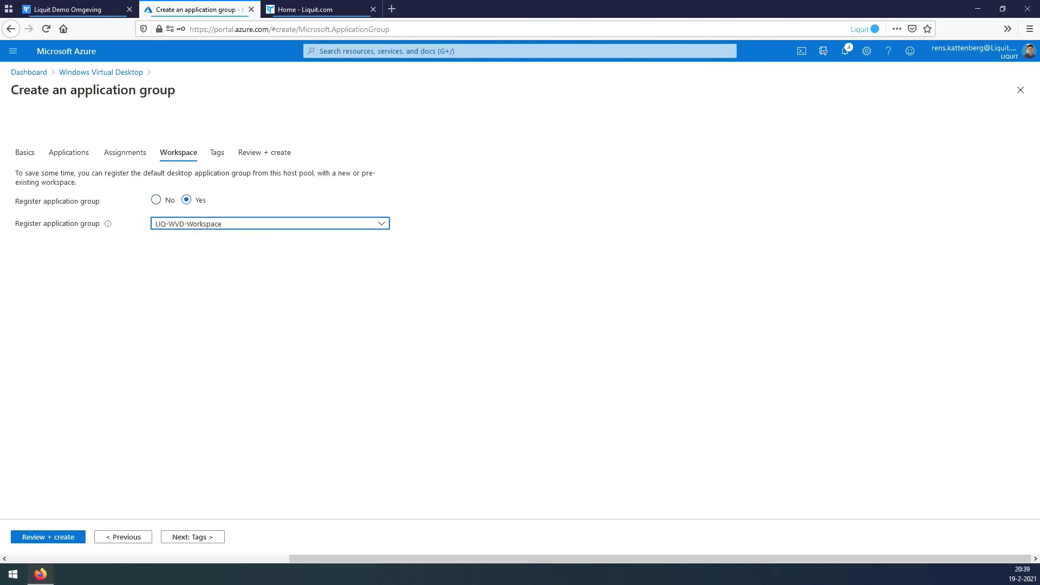
{"action": "left_click", "coordinate": [192, 537]}
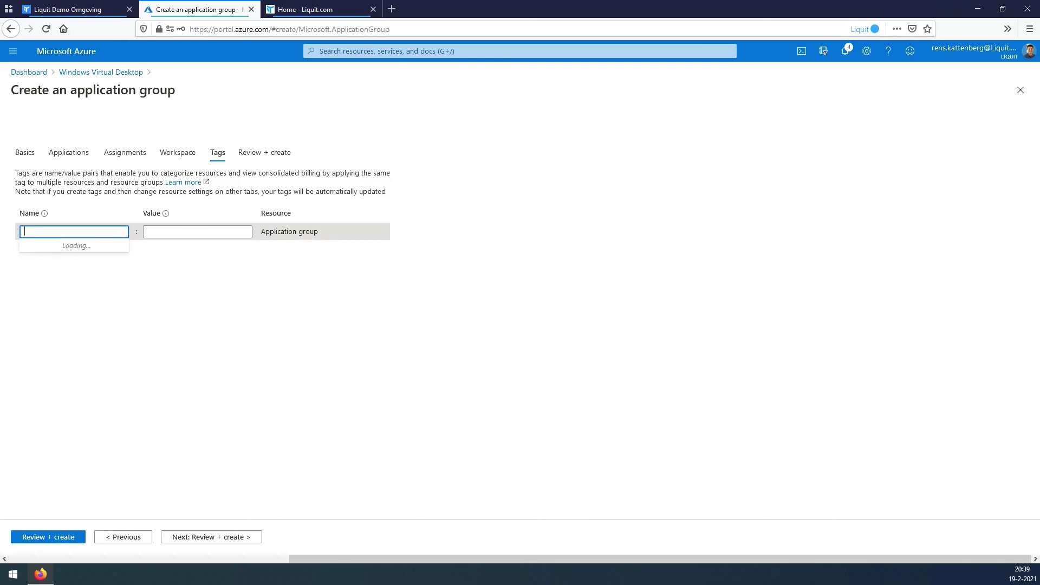
Tag the group Project: LIQ-WVD-DEV and proceed to review and create.
{"action": "key", "text": "Down"}
{"action": "key", "text": "Return"}
{"action": "key", "text": "Tab"}
{"action": "key", "text": "Down"}
{"action": "key", "text": "Return"}
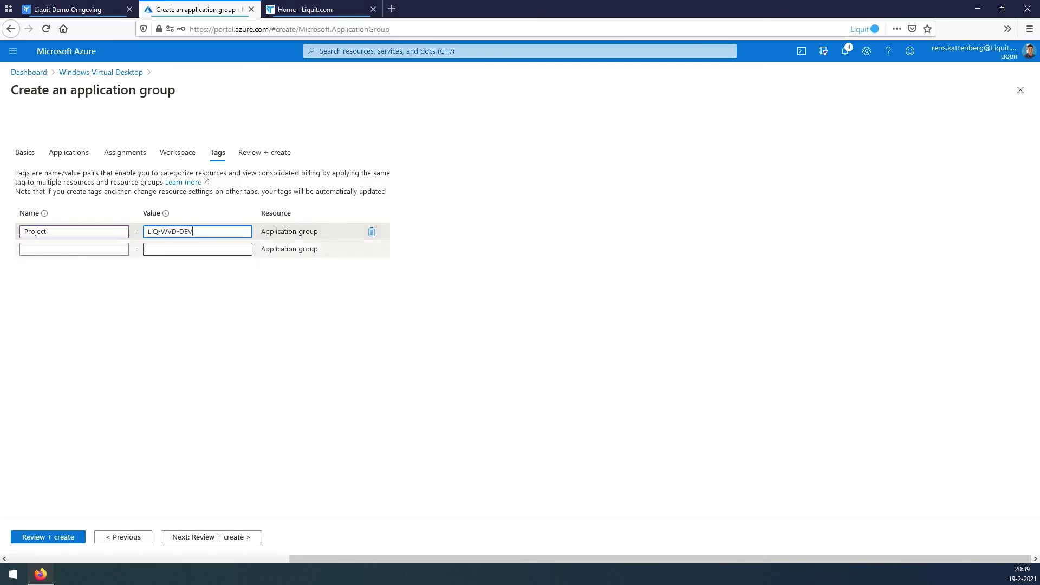
{"action": "left_click", "coordinate": [212, 537]}
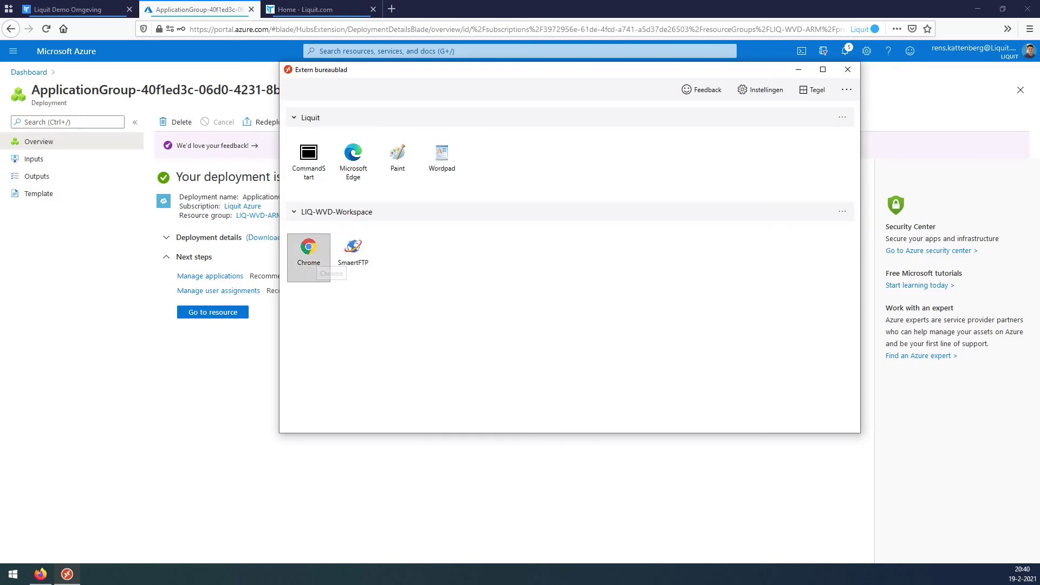
Launch Chrome from LIQ-WVD-Workspace and sign in with the account password.
{"action": "double_click", "coordinate": [308, 255]}
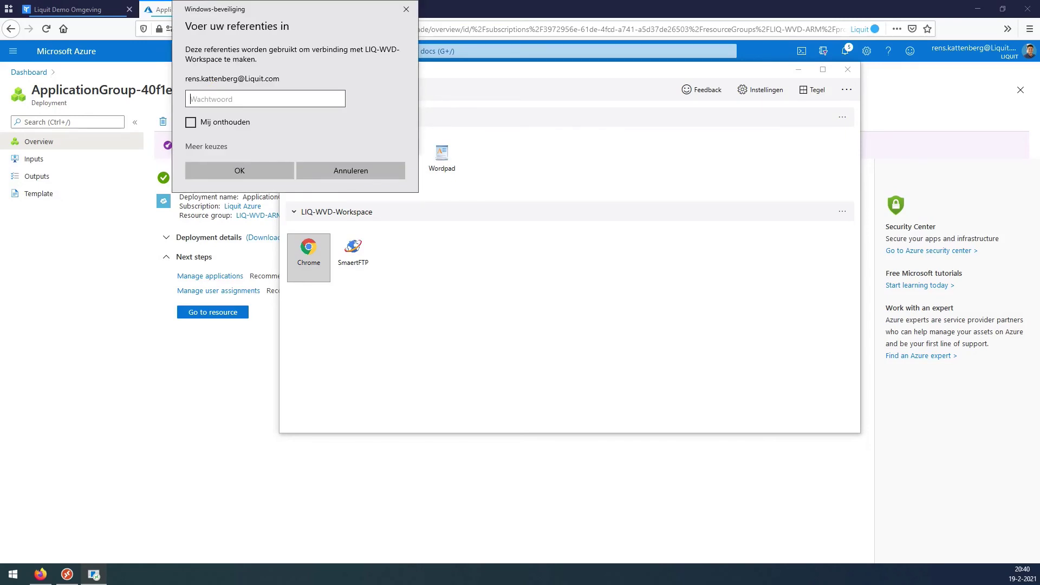
{"action": "type", "text": "•"}
{"action": "key", "text": "Return"}
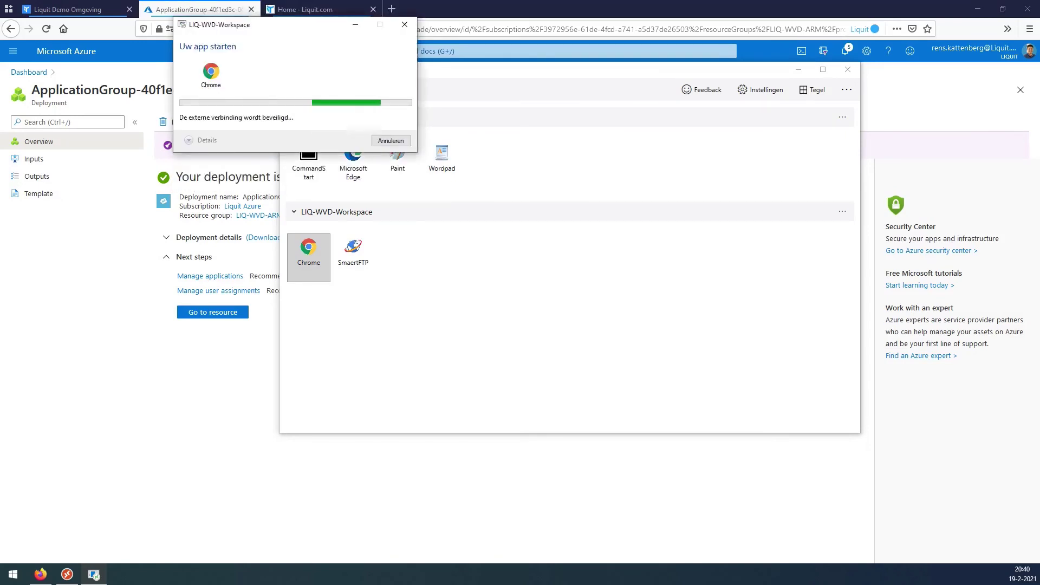